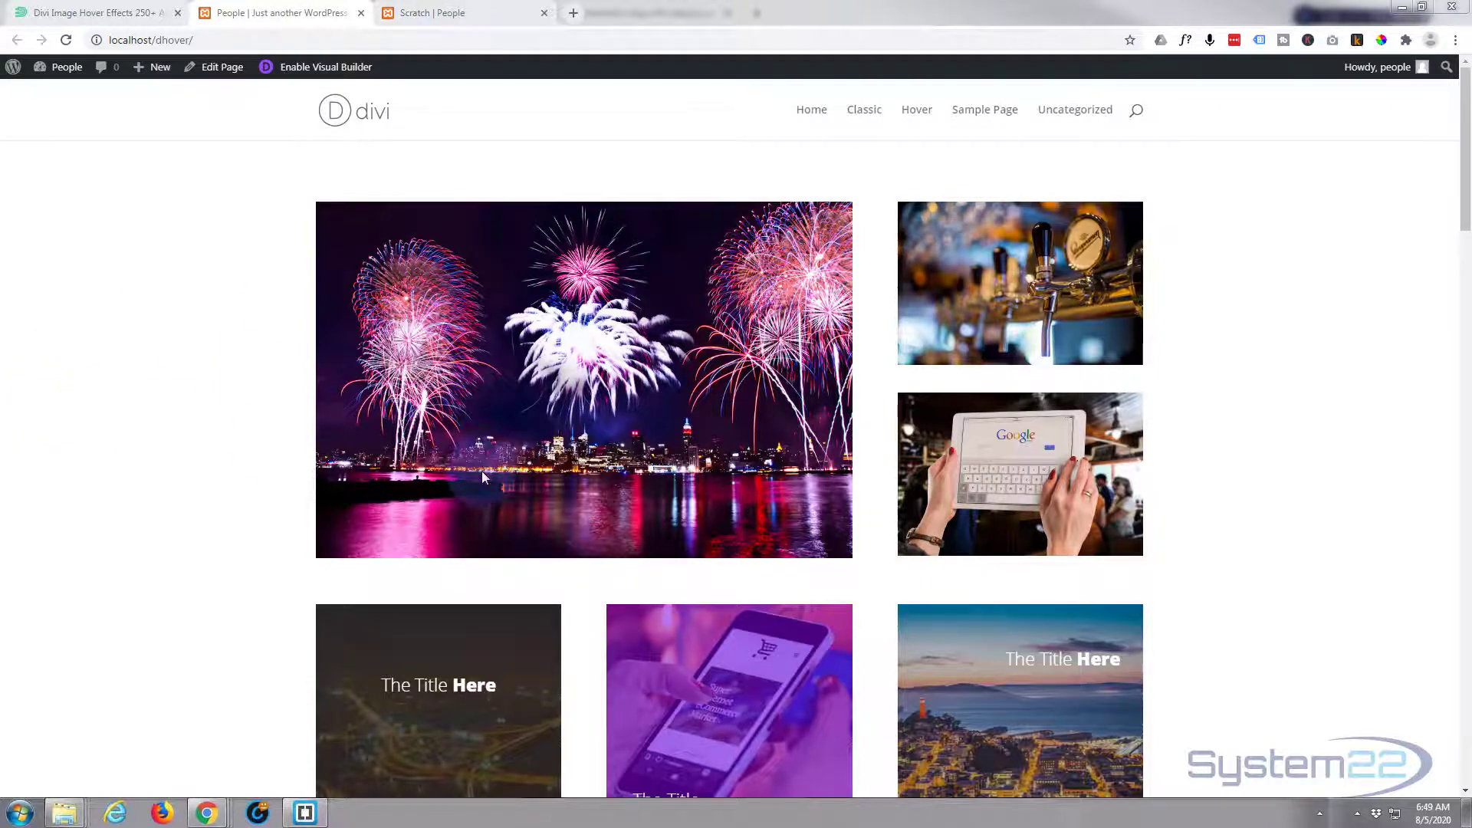
# Examine the image hover effects throughout the demo page and view the Divi Image Hover product page
pyautogui.moveTo(988, 488)
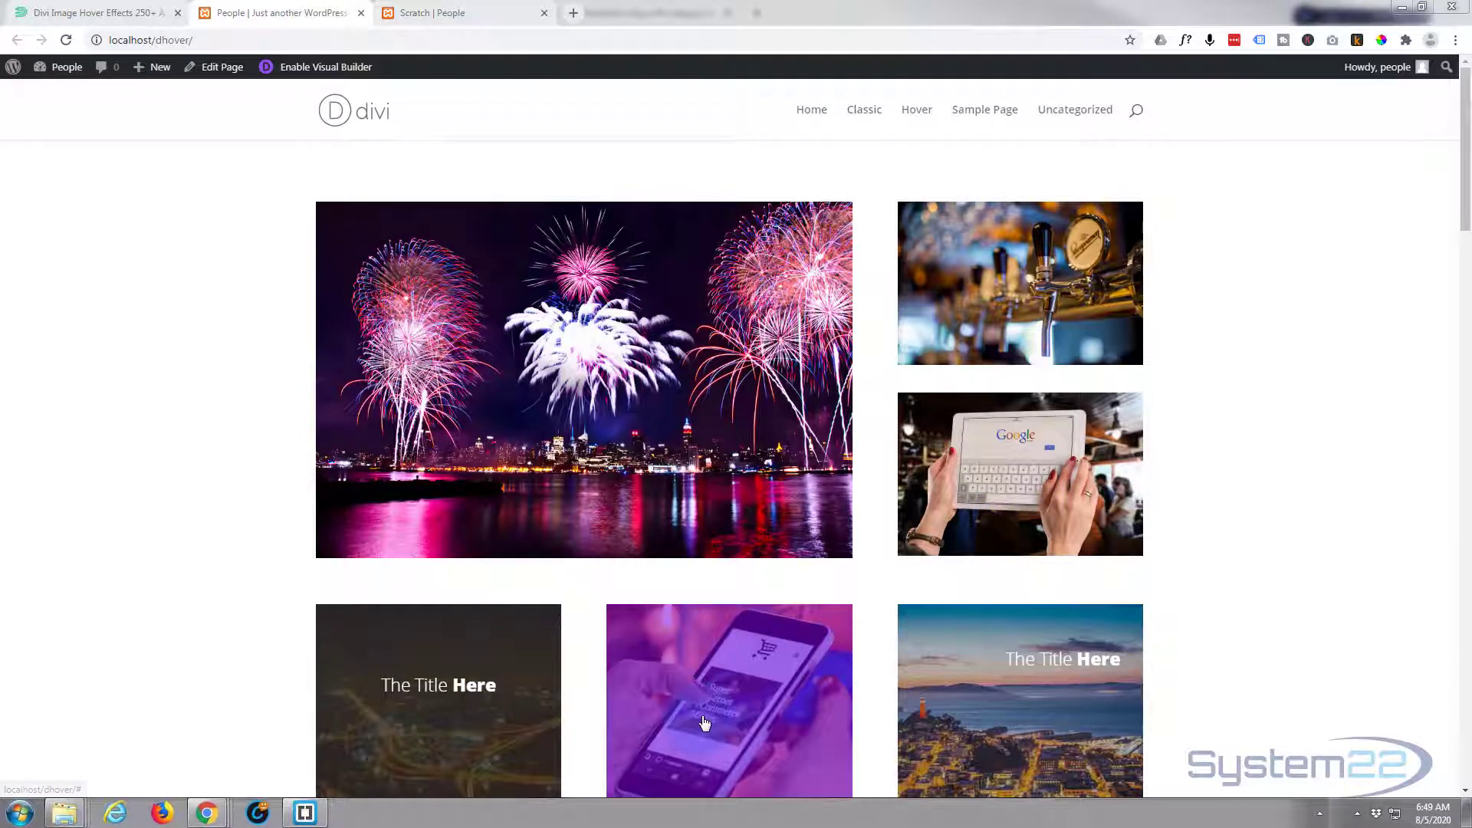
pyautogui.scroll(-8, 214, 638)
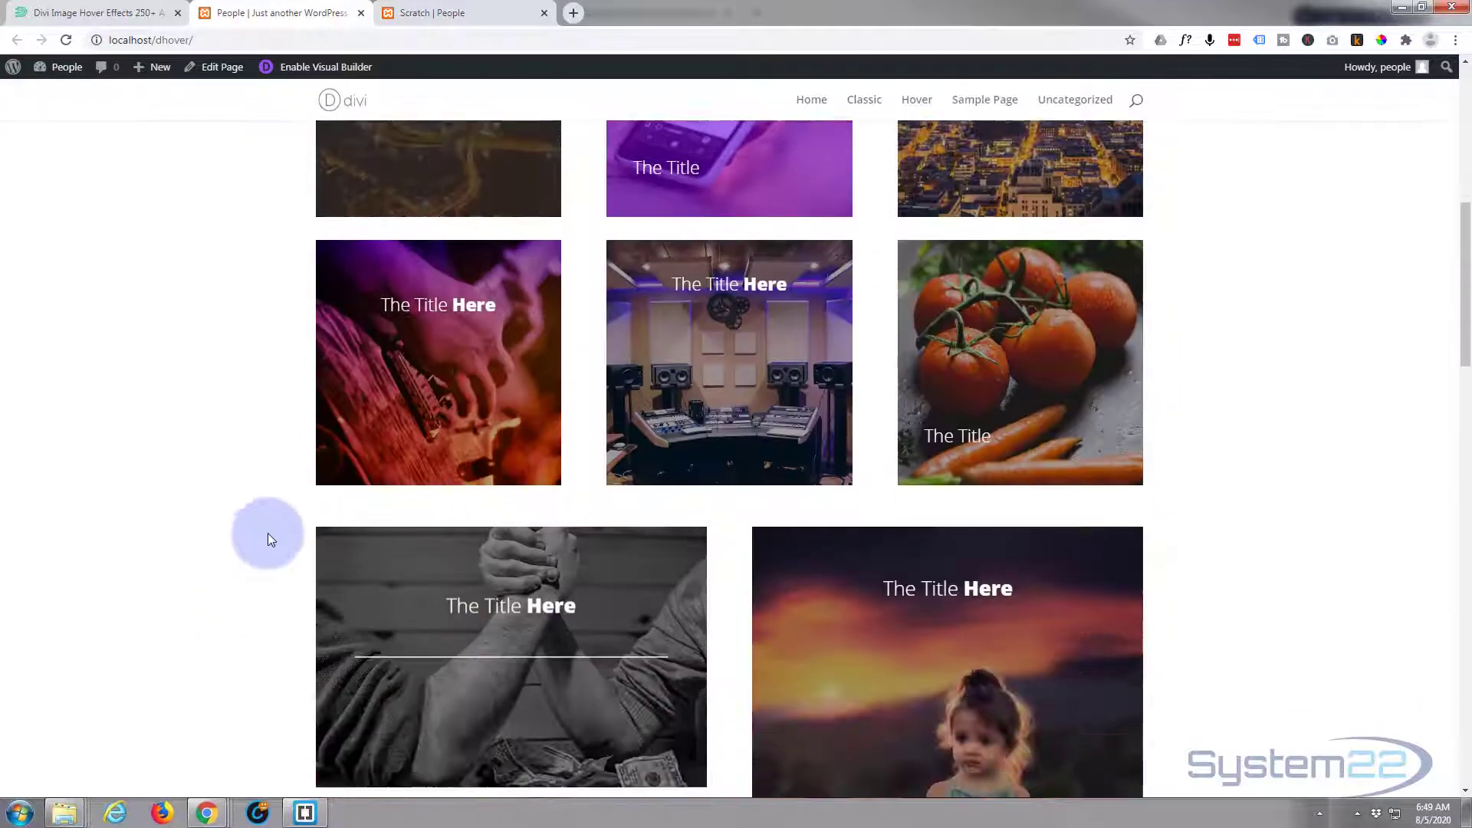
pyautogui.moveTo(714, 401)
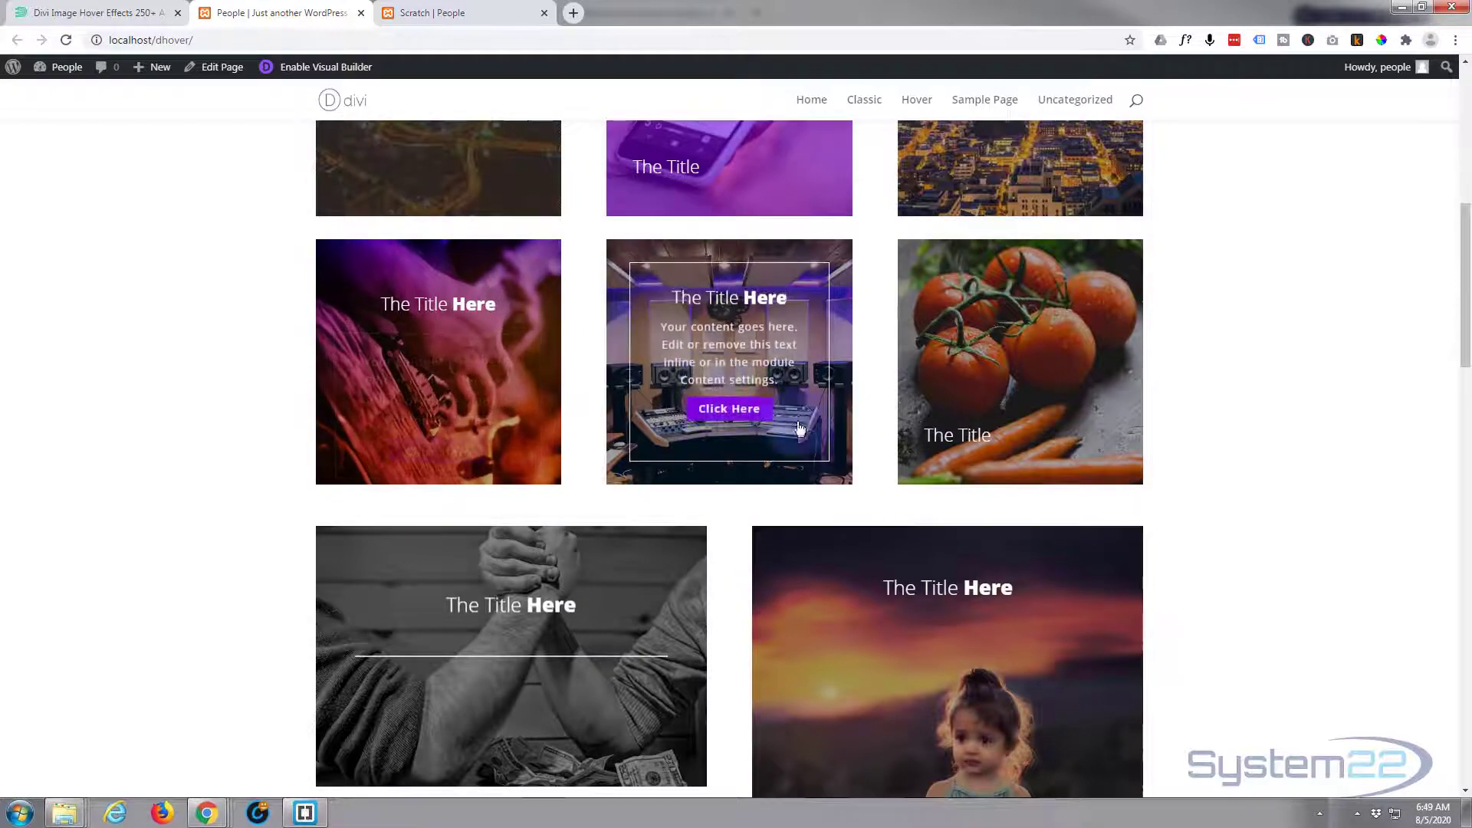
pyautogui.scroll(-8, 888, 694)
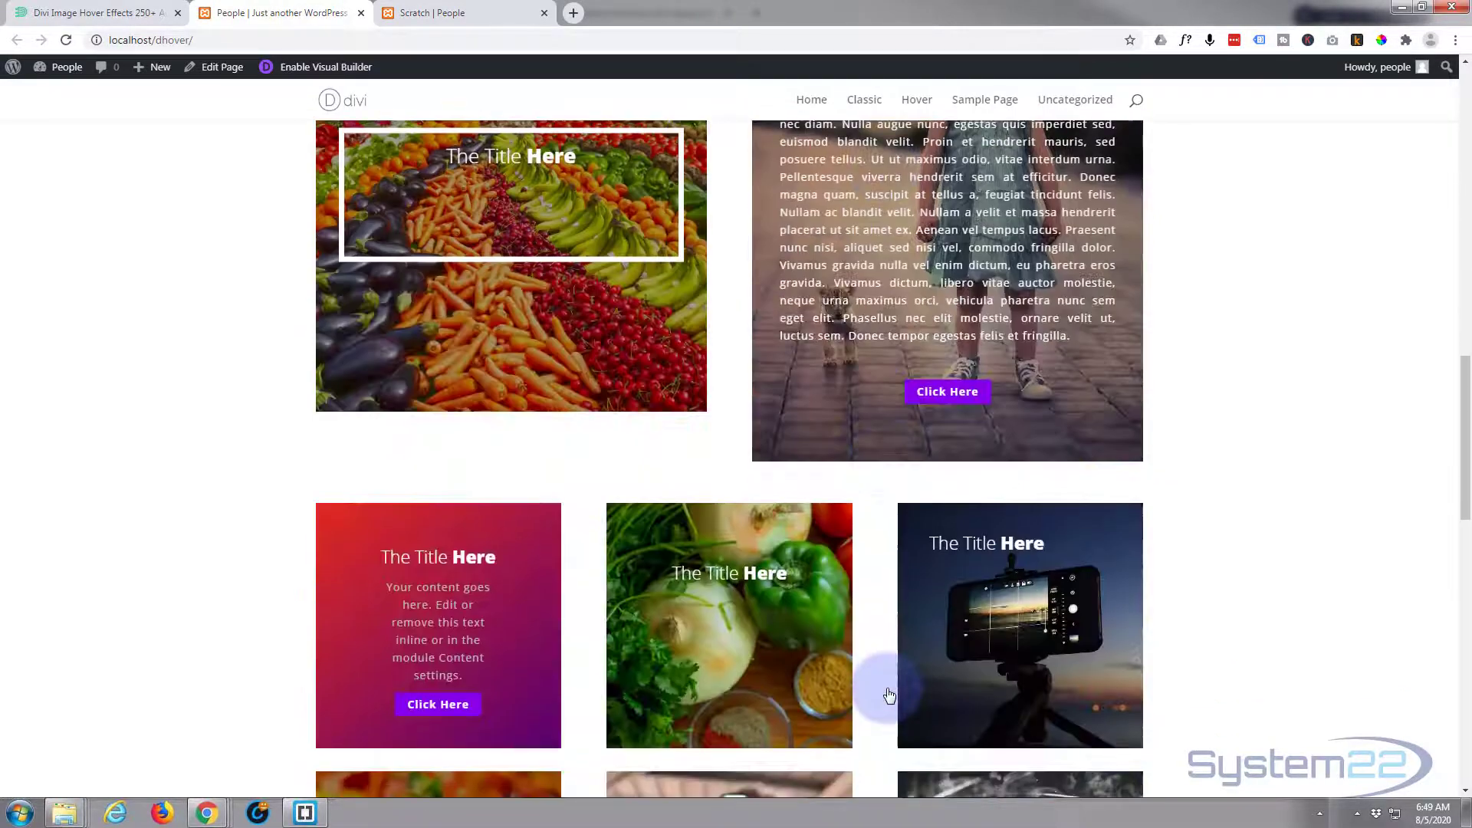
pyautogui.scroll(-4, 888, 695)
pyautogui.scroll(-6, 730, 641)
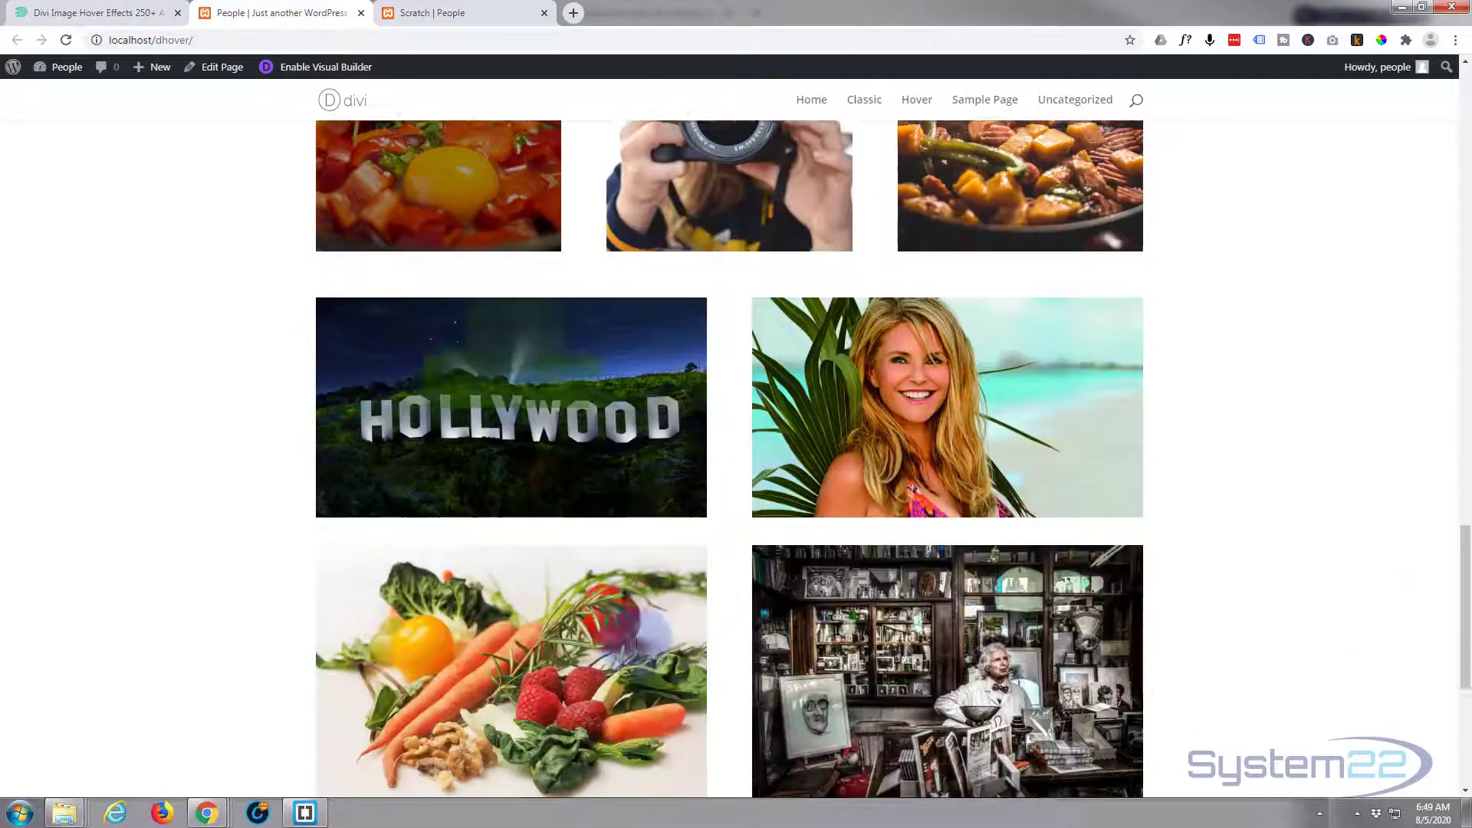
pyautogui.scroll(-1, 633, 644)
pyautogui.moveTo(858, 620)
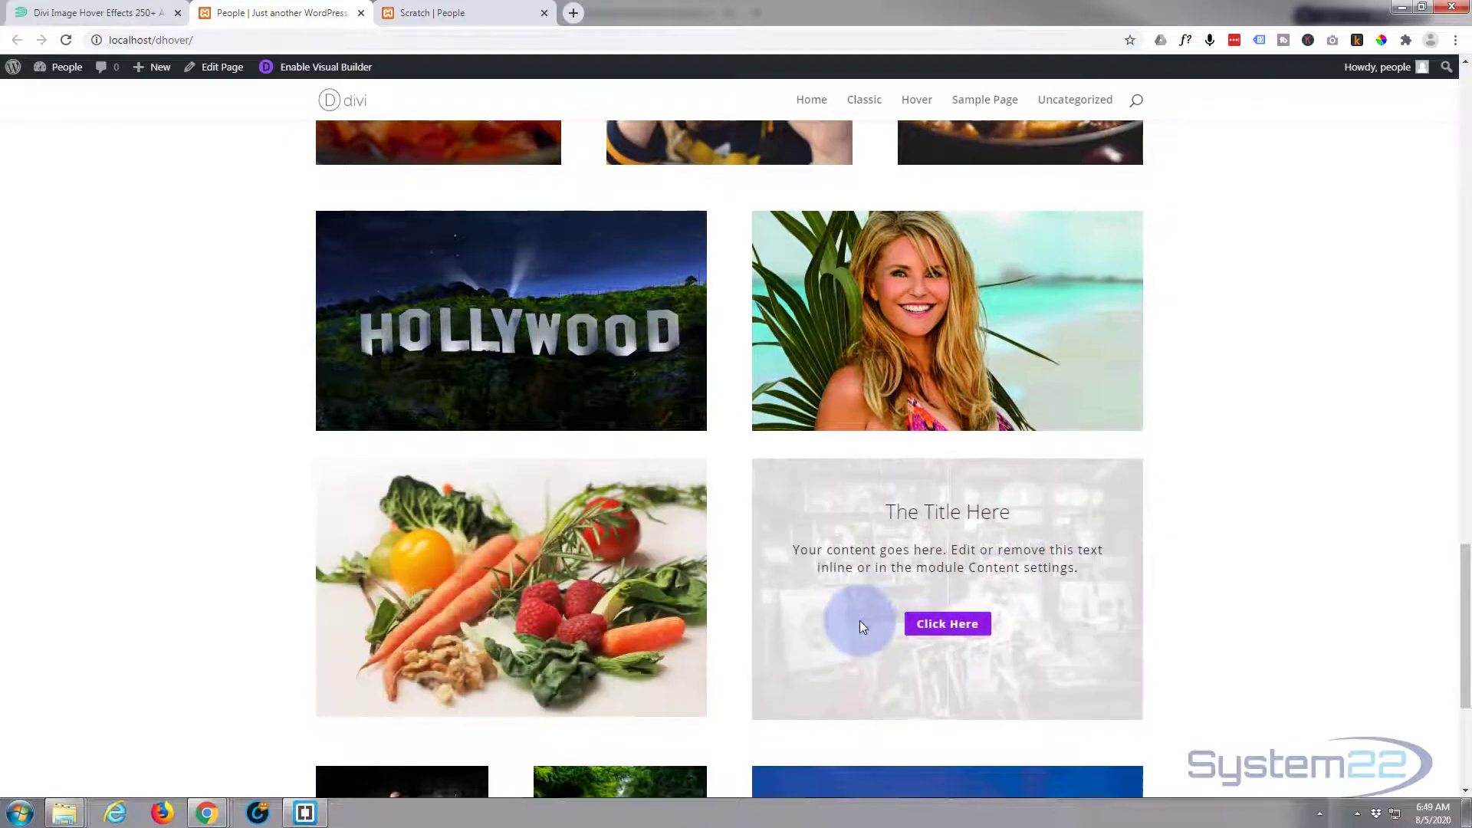
pyautogui.scroll(-4, 859, 620)
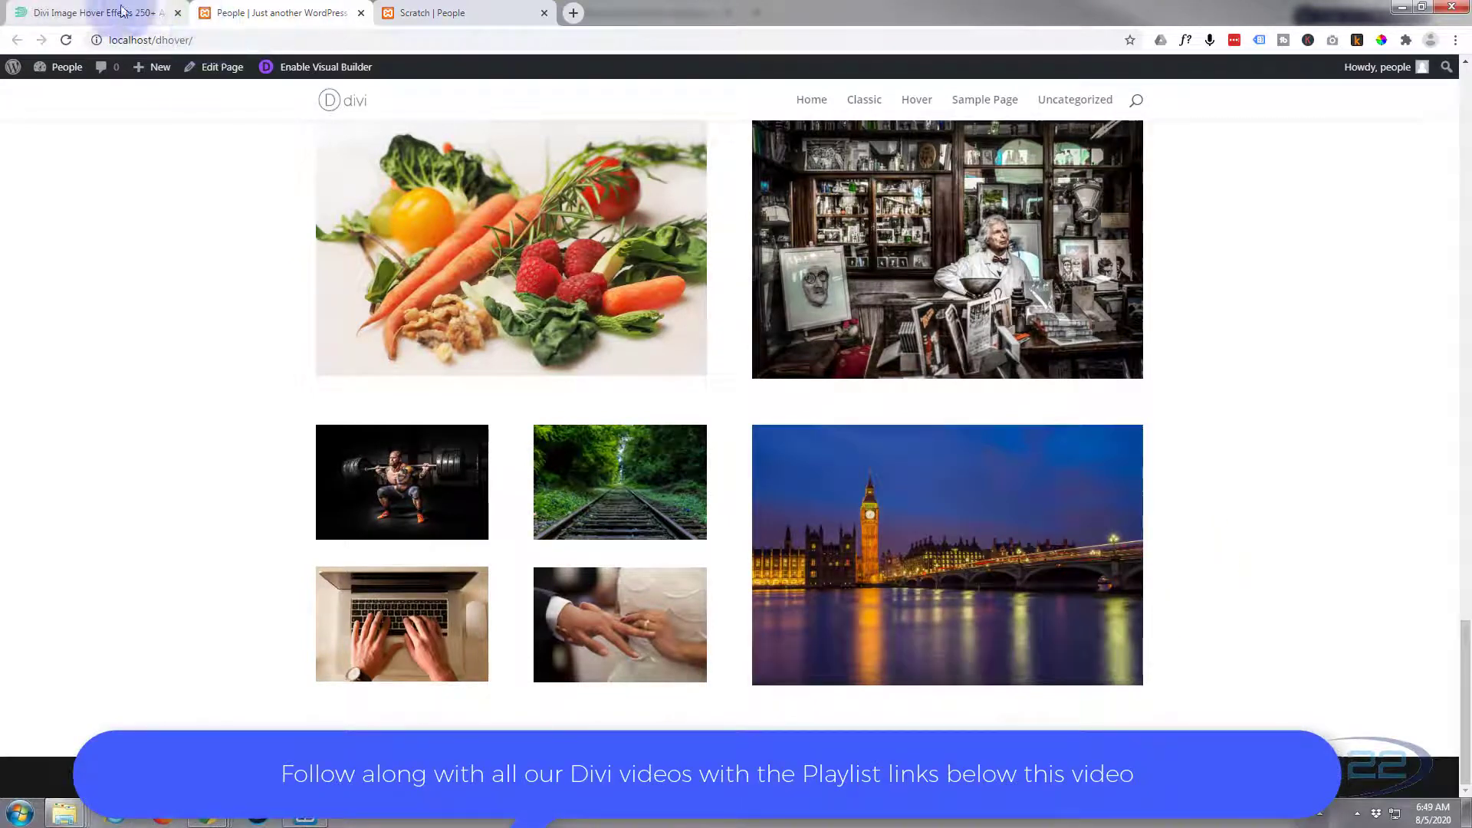
pyautogui.click(98, 10)
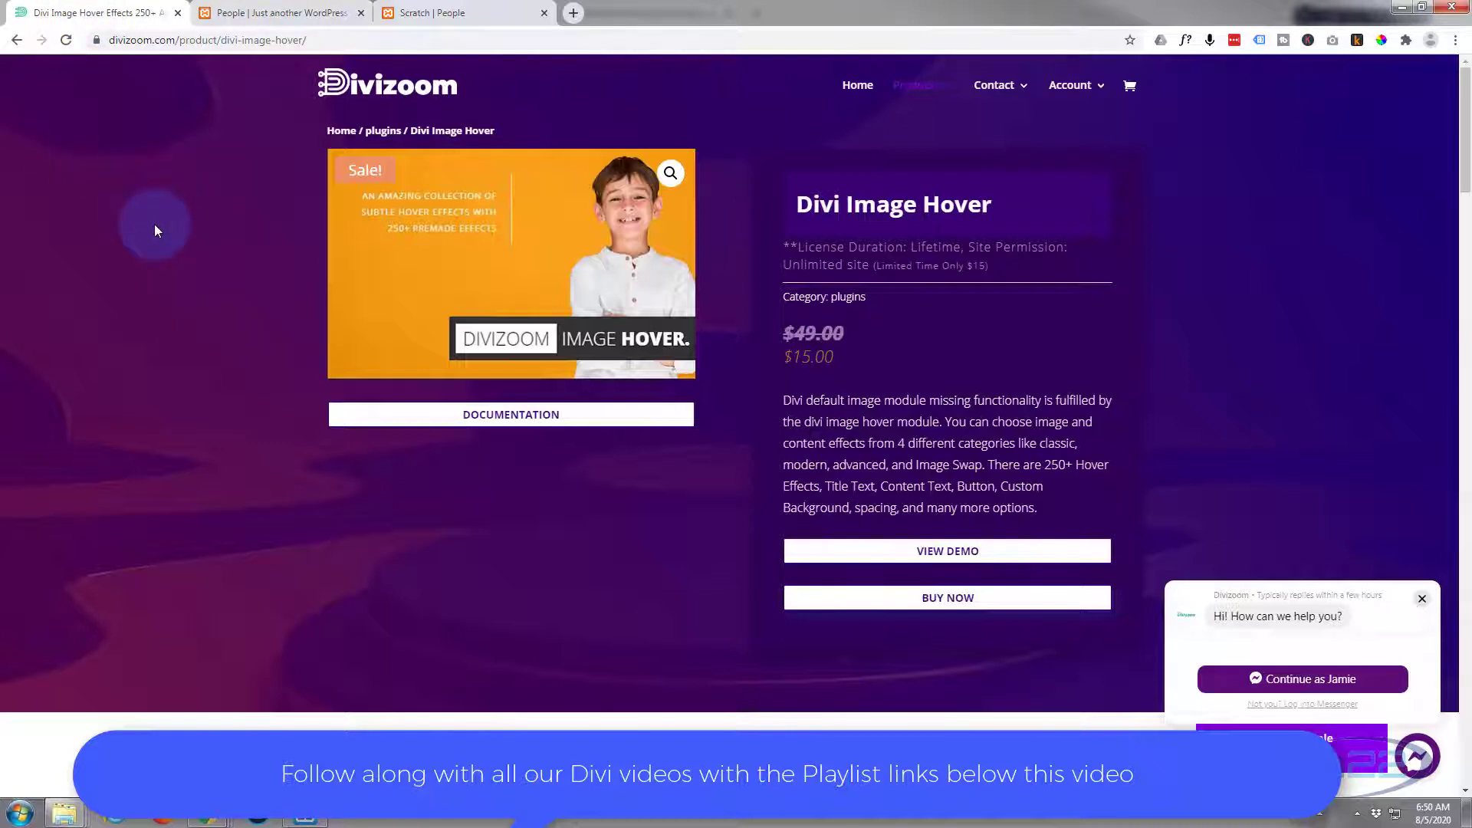
pyautogui.click(282, 9)
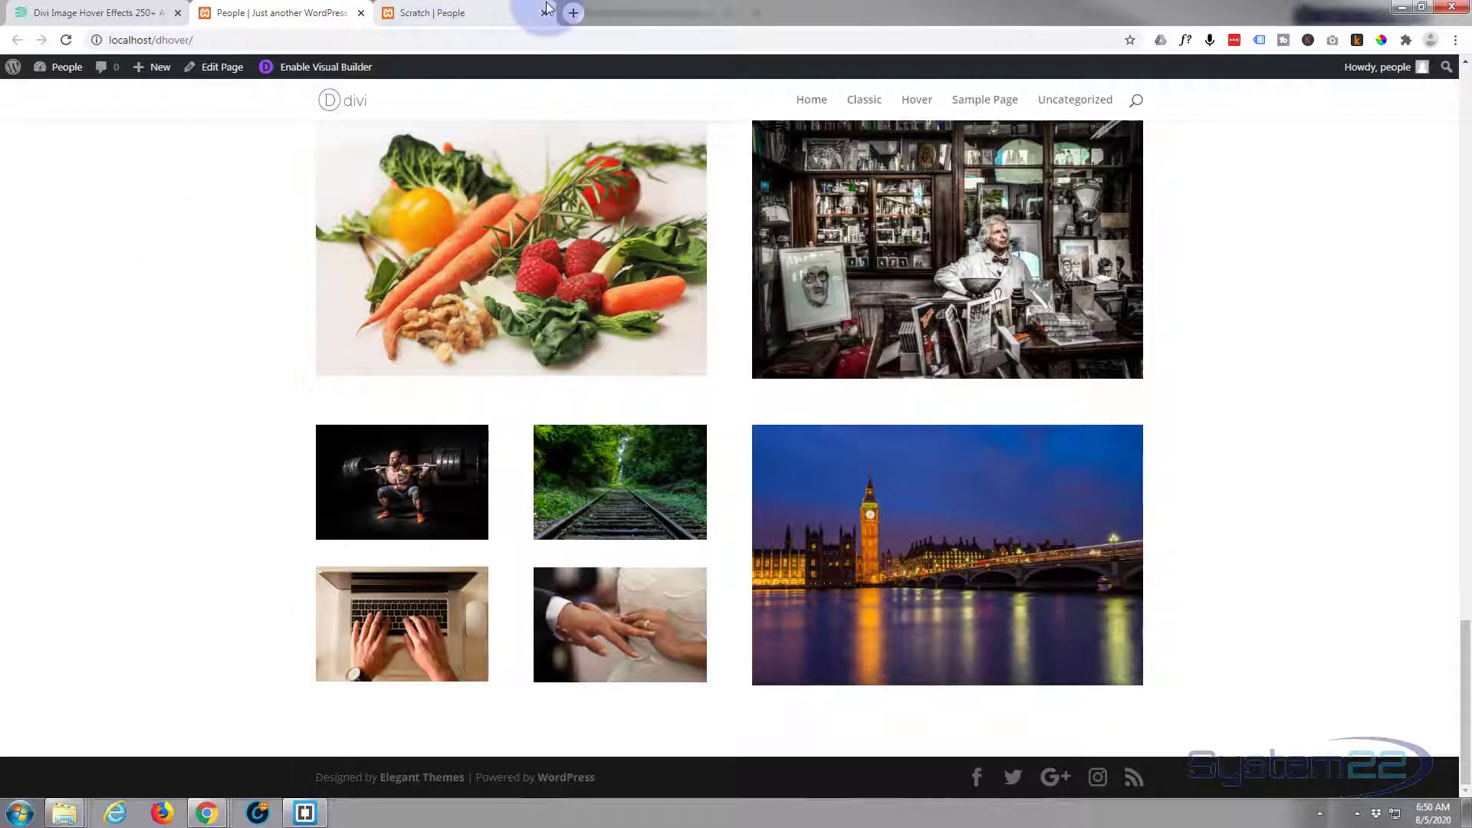
# On the Scratch page, insert an equal two-column row directly below the first row of images, without adding a module
pyautogui.click(496, 14)
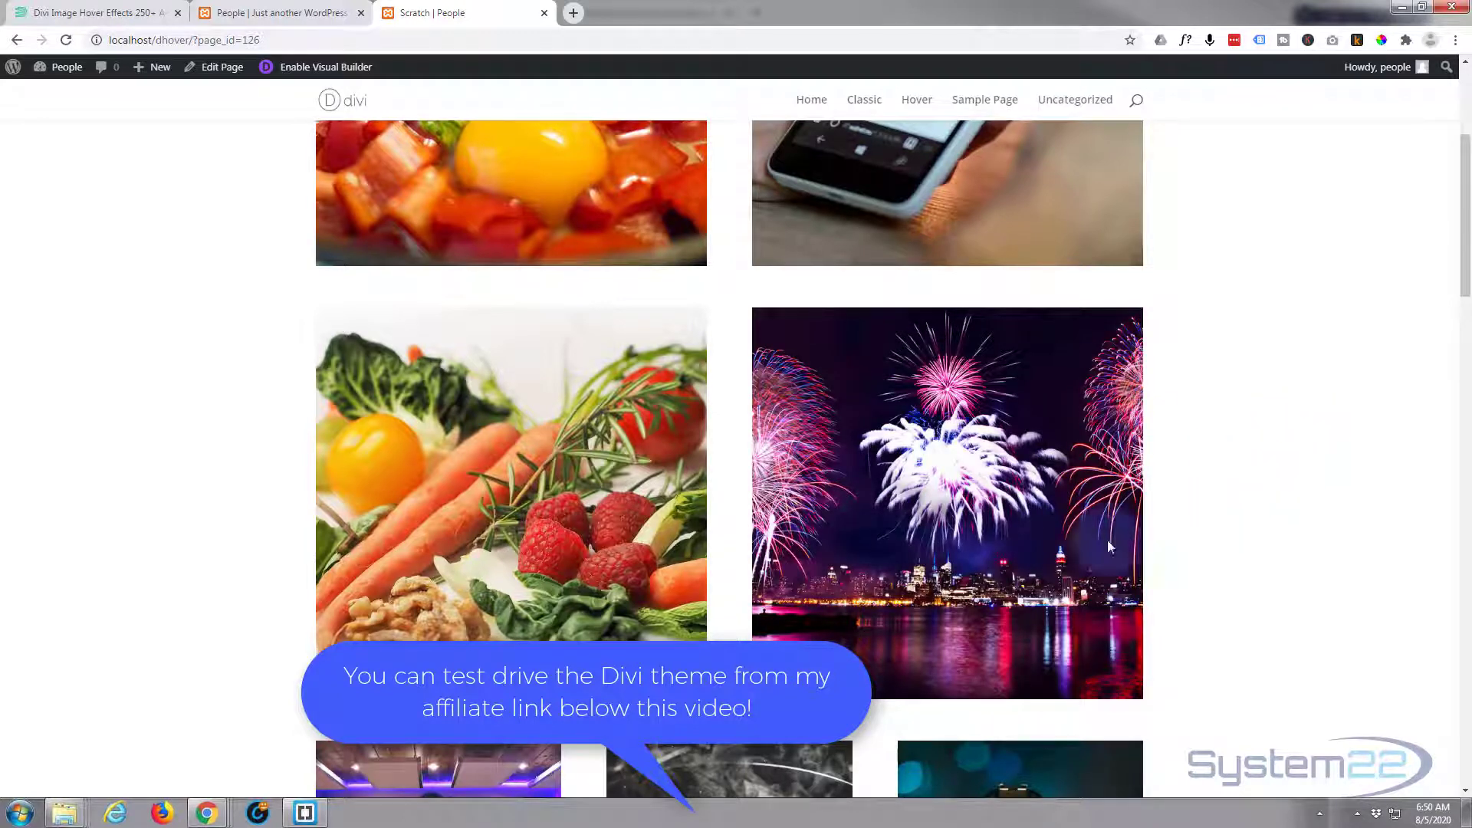
pyautogui.moveTo(1096, 543)
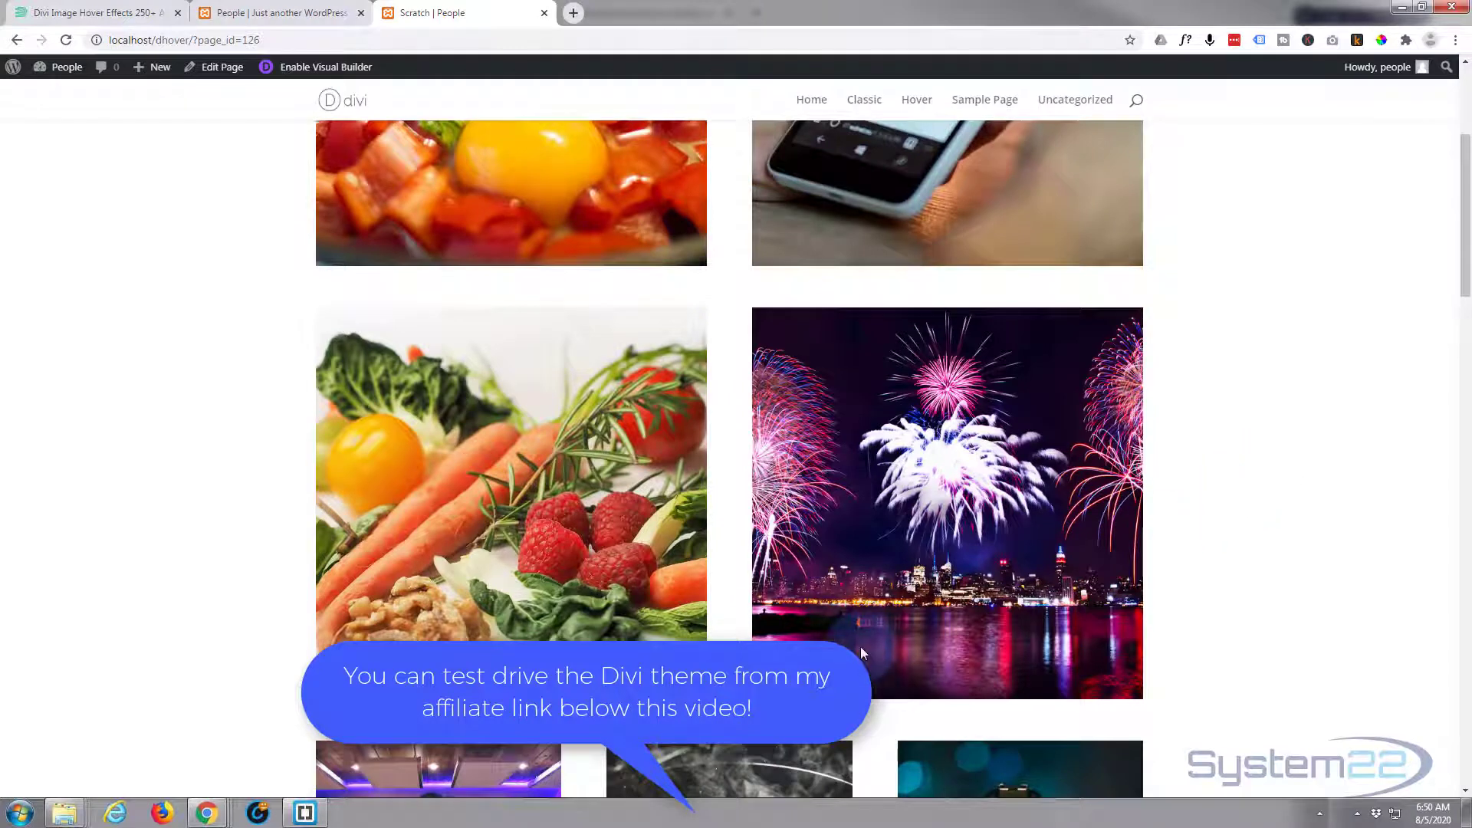
pyautogui.moveTo(860, 647)
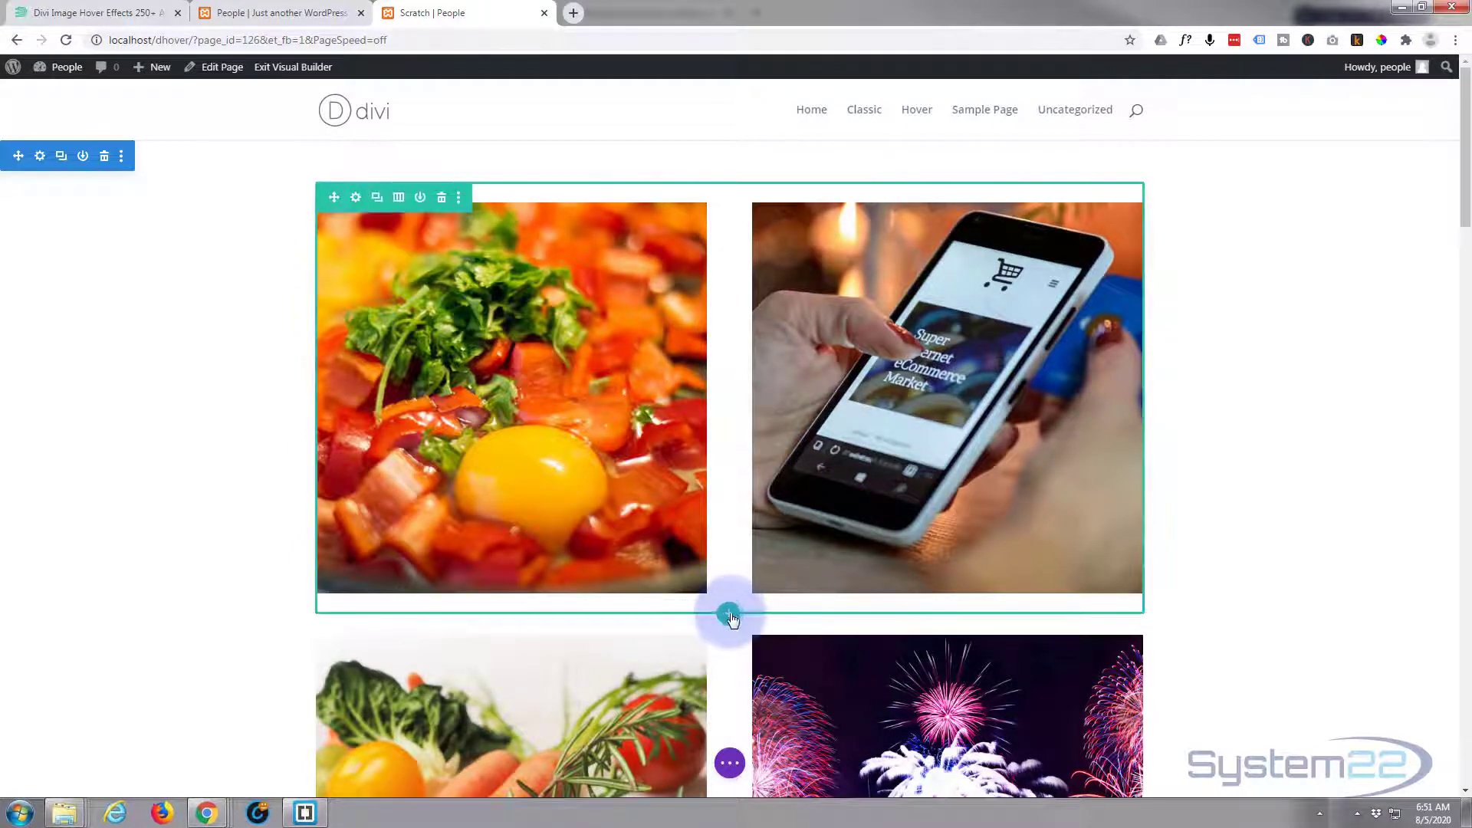
pyautogui.click(731, 615)
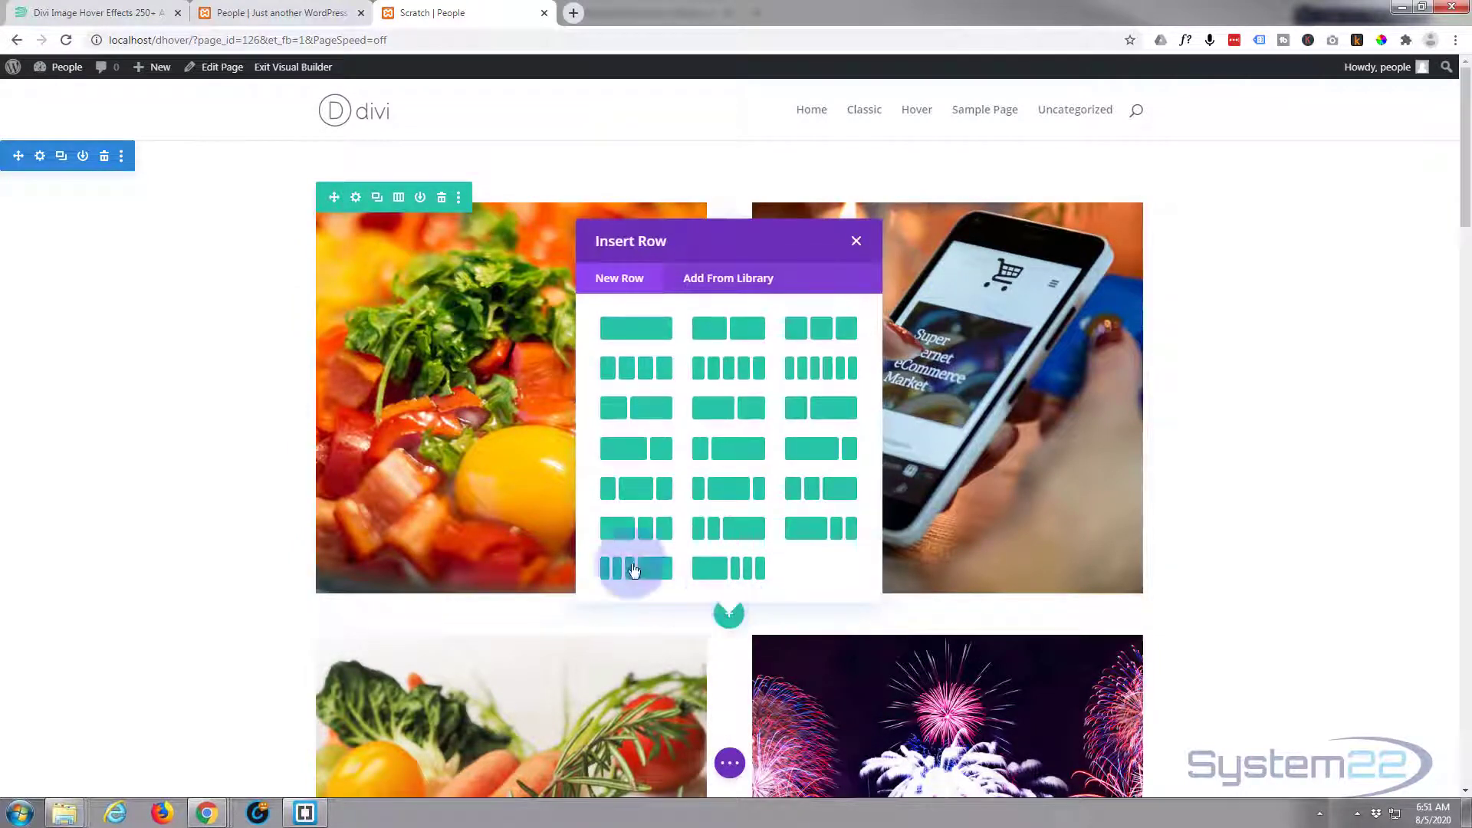
pyautogui.click(743, 330)
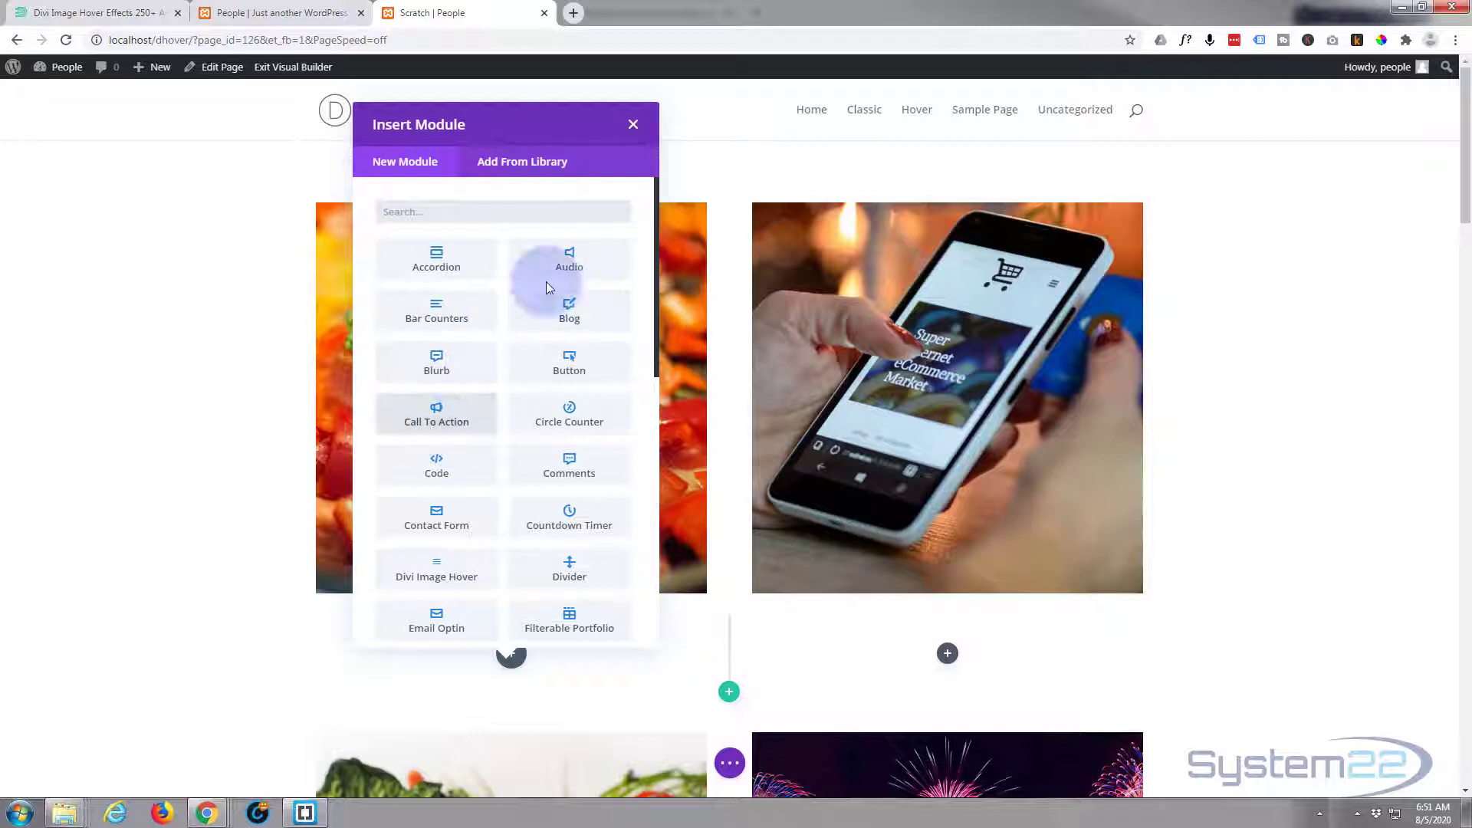
pyautogui.click(632, 124)
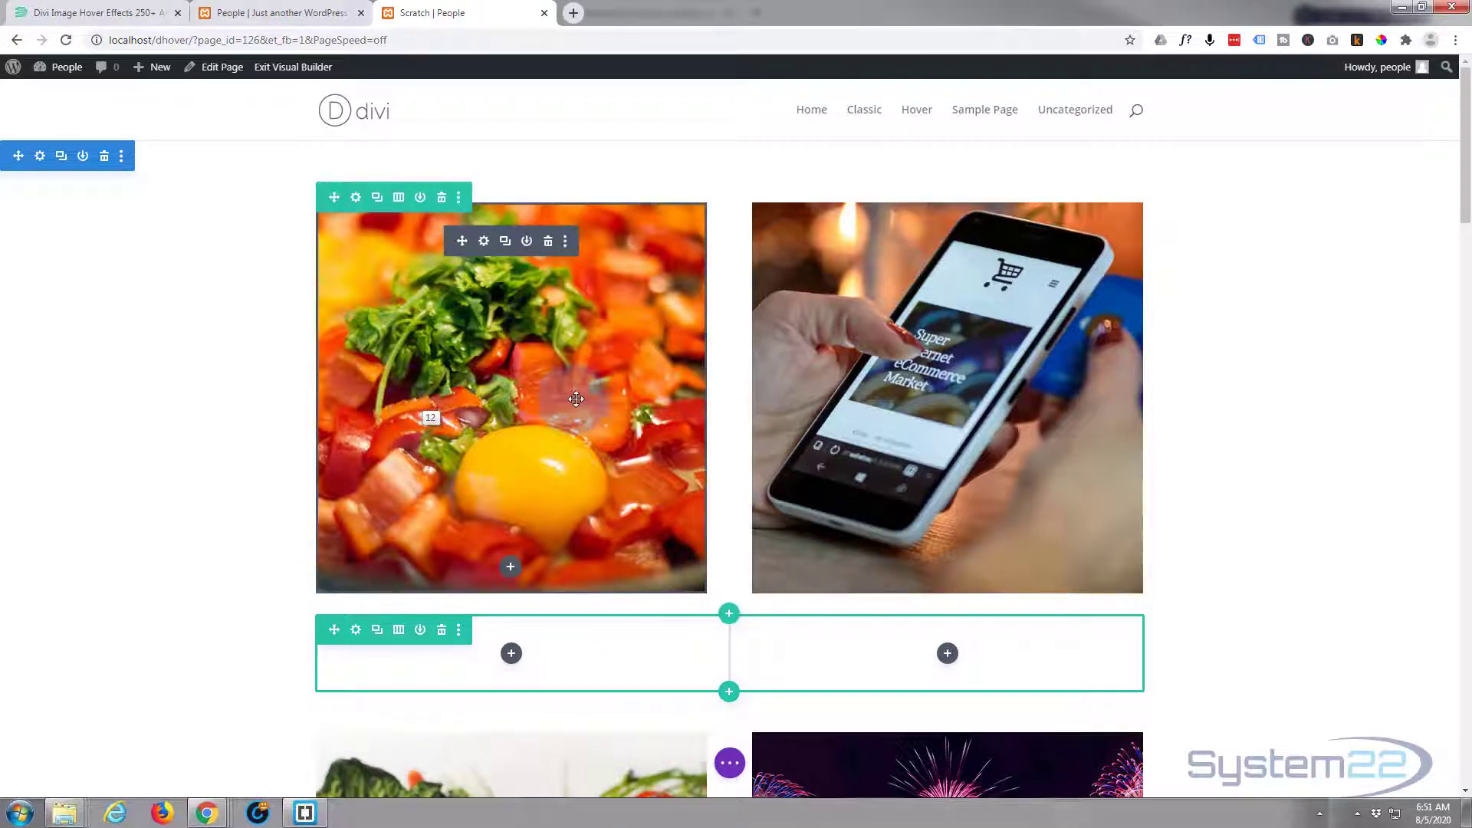
# Set the weightlifter photo pexels-photo-4.jpg as the background image of the new row's first column and save the row settings
pyautogui.click(356, 630)
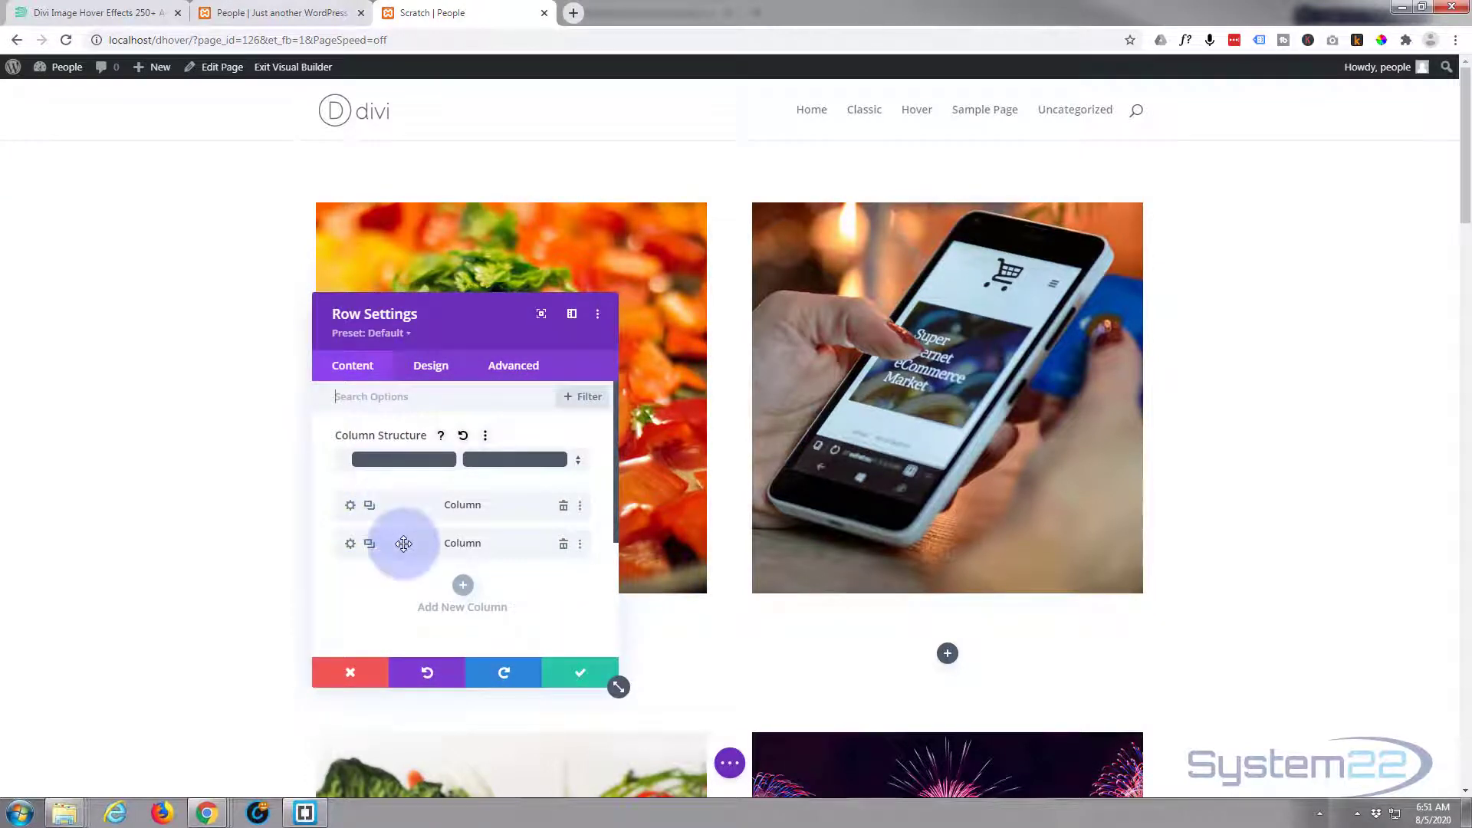
pyautogui.click(350, 505)
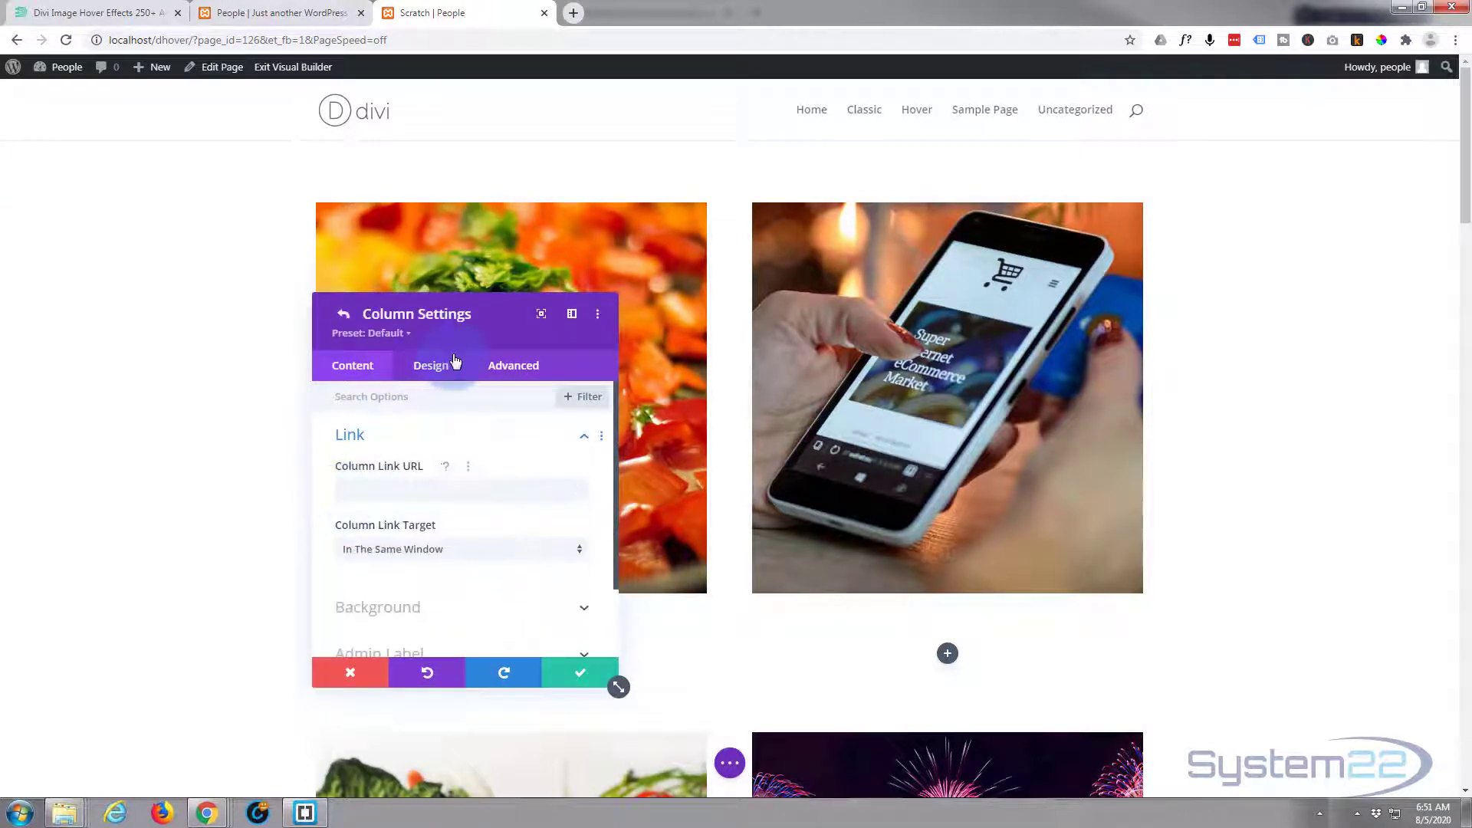
pyautogui.moveTo(495, 320); pyautogui.dragTo(1097, 273)
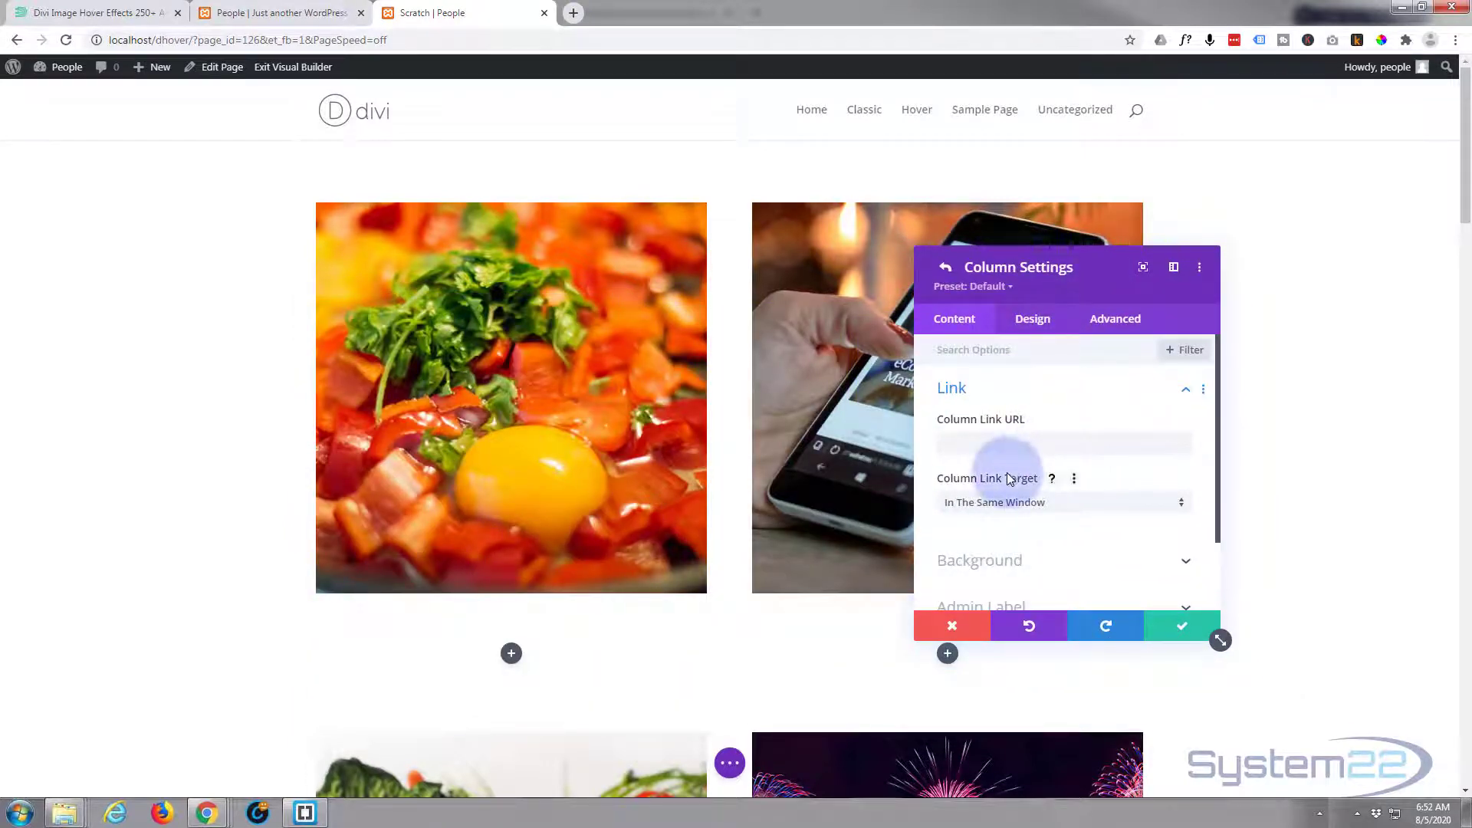
pyautogui.scroll(-1, 960, 530)
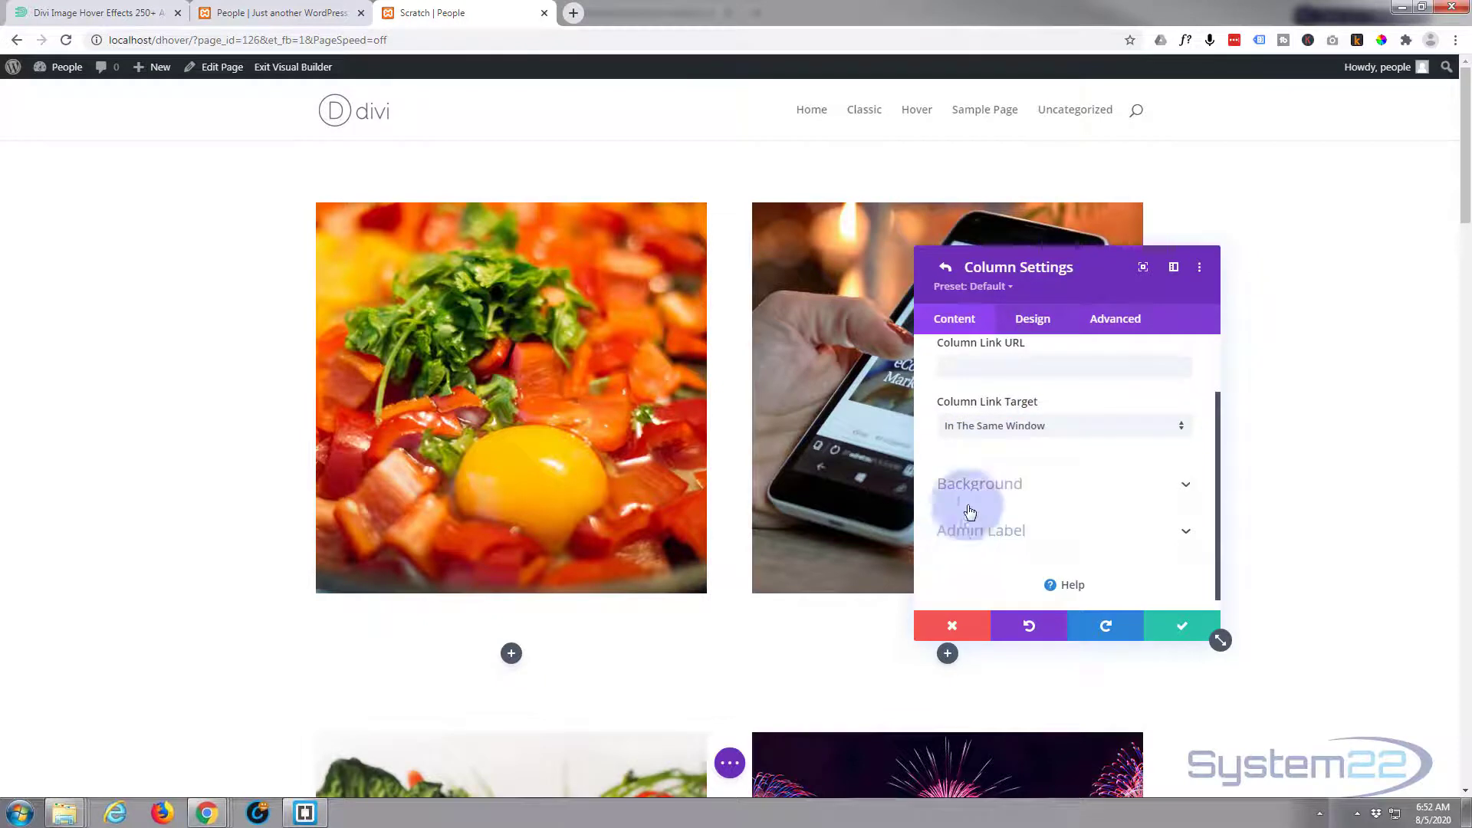
pyautogui.click(1029, 496)
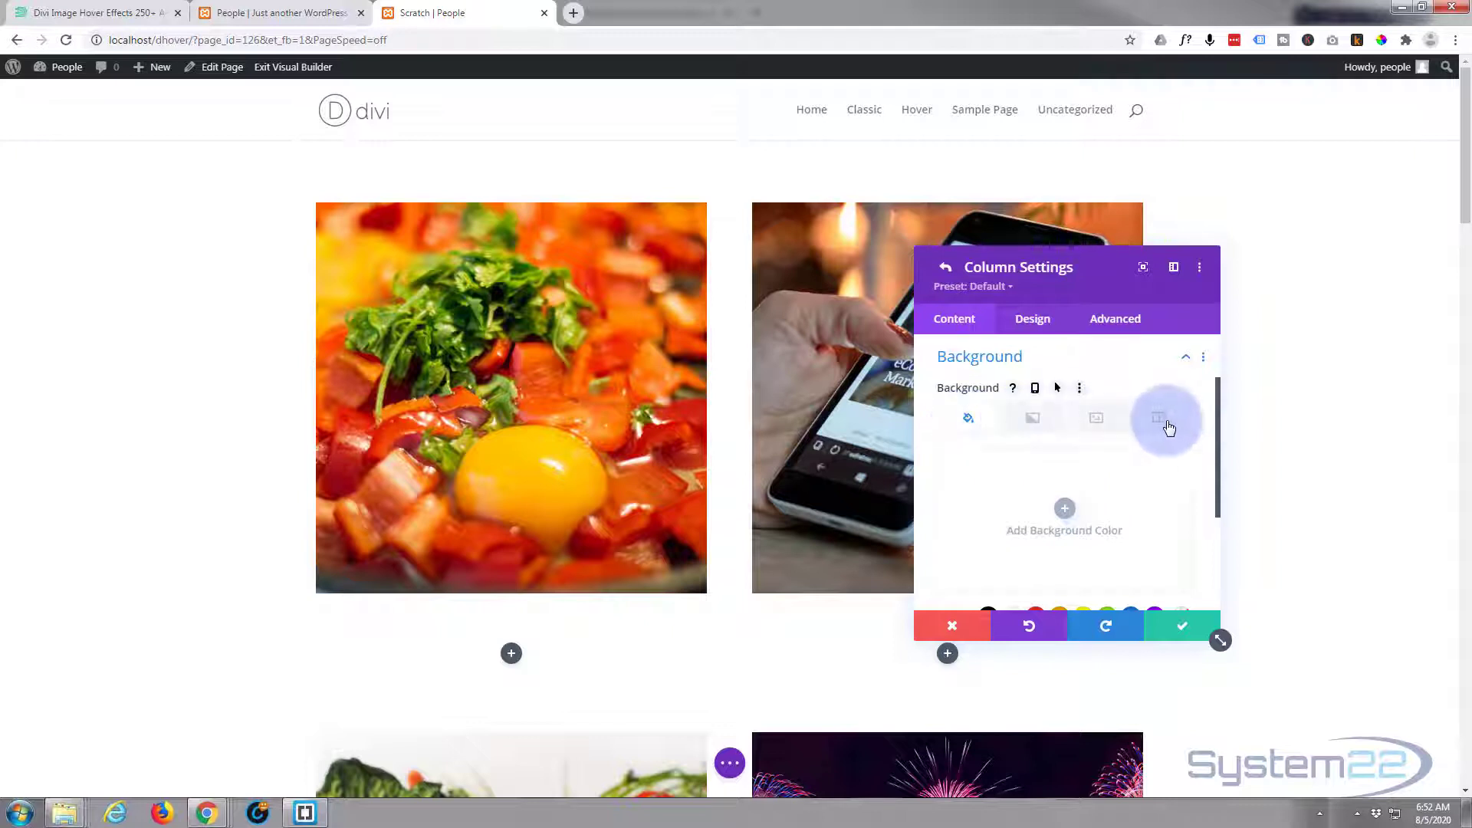
pyautogui.click(1104, 423)
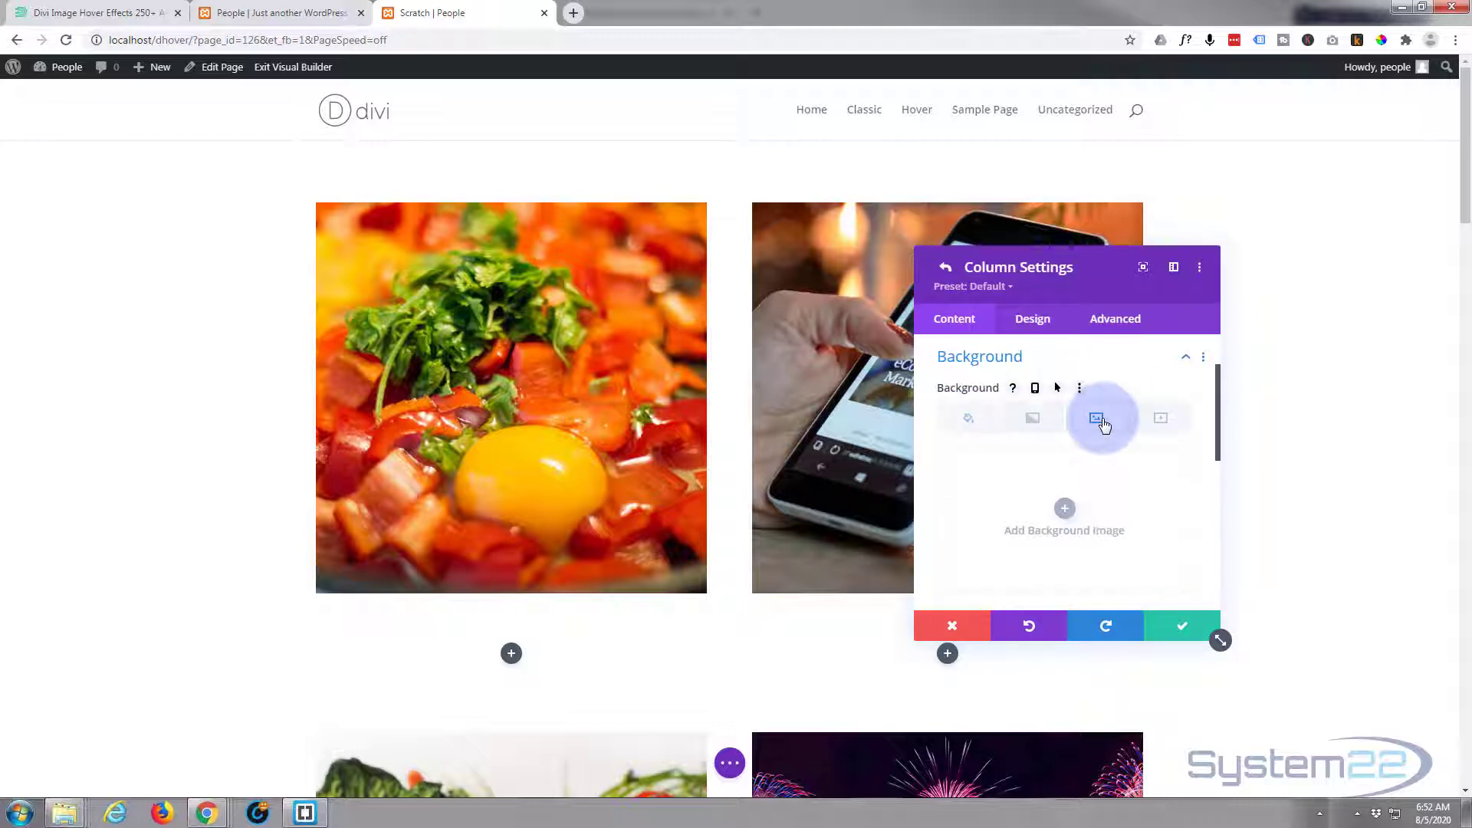
pyautogui.click(1069, 488)
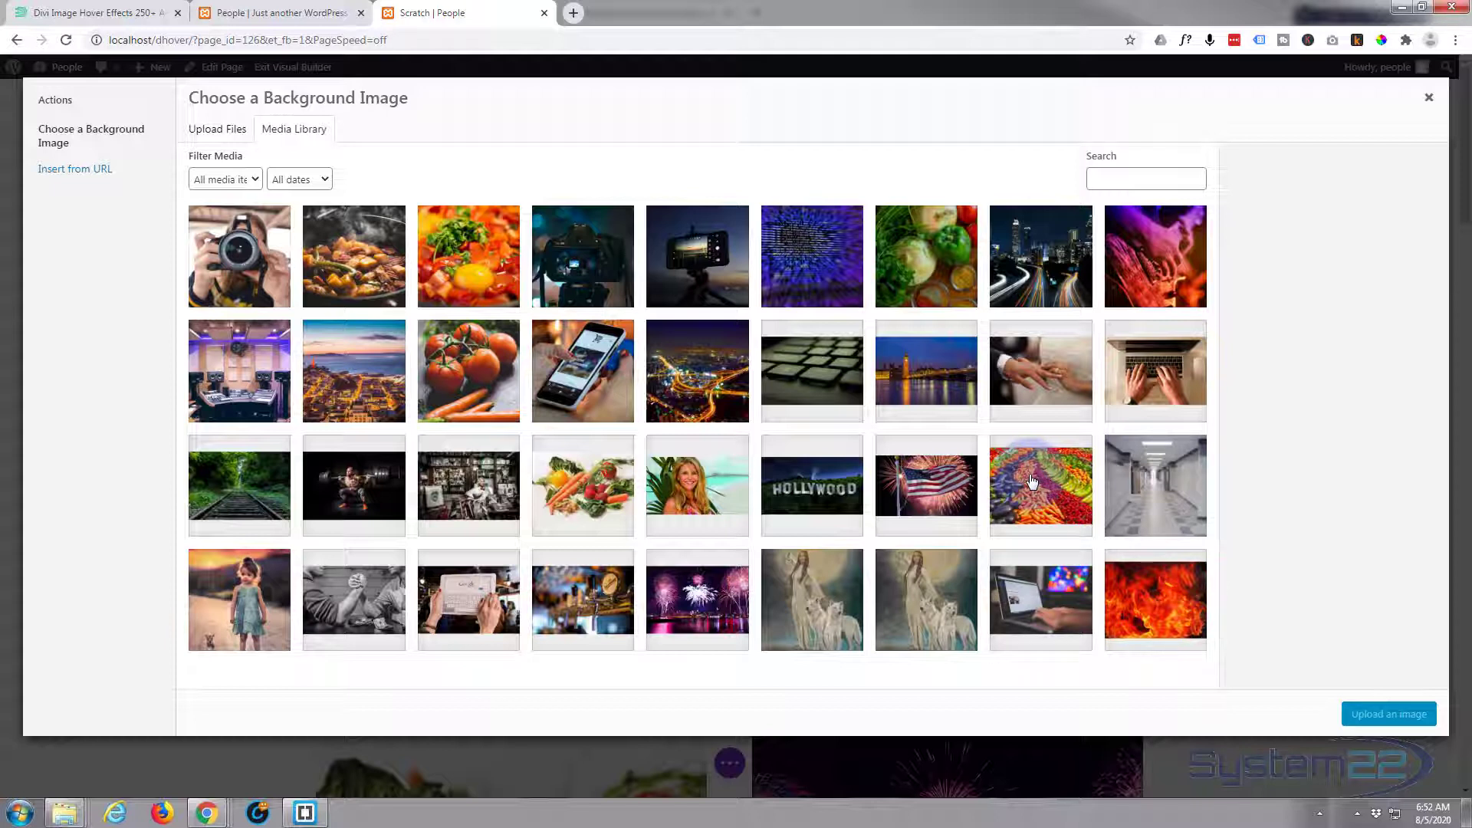
pyautogui.click(355, 483)
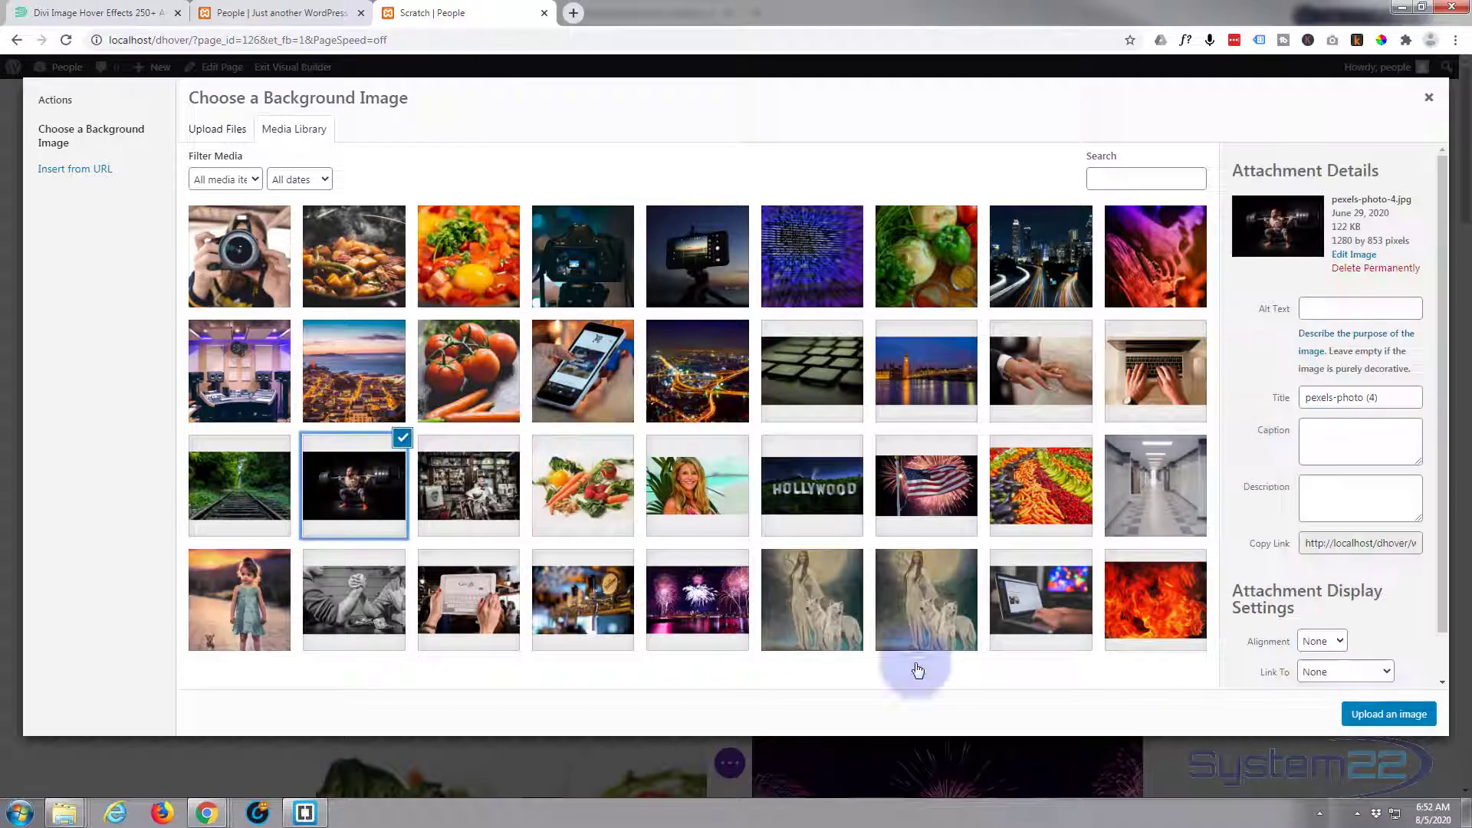
pyautogui.click(1399, 715)
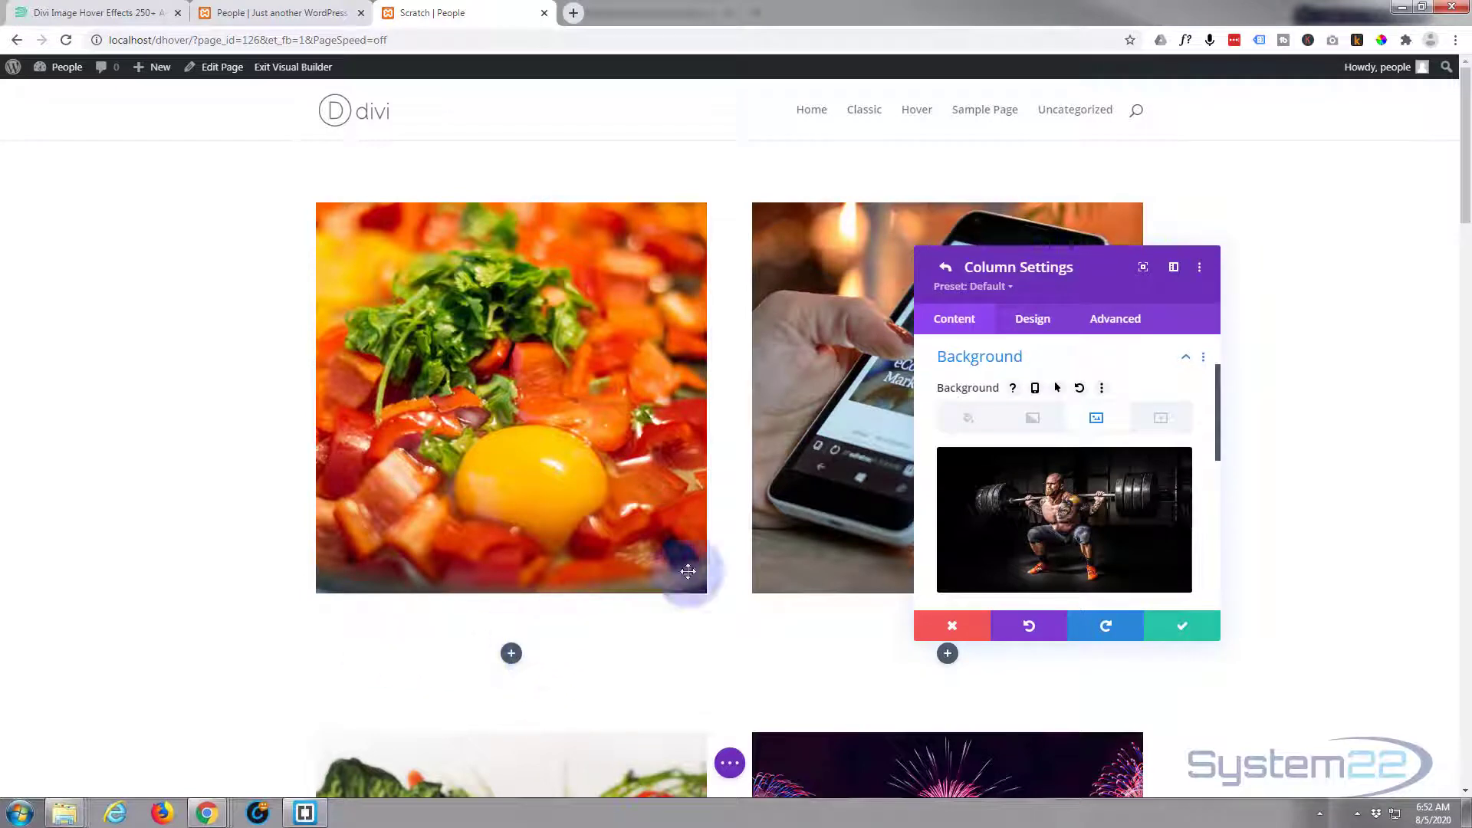
pyautogui.click(1195, 636)
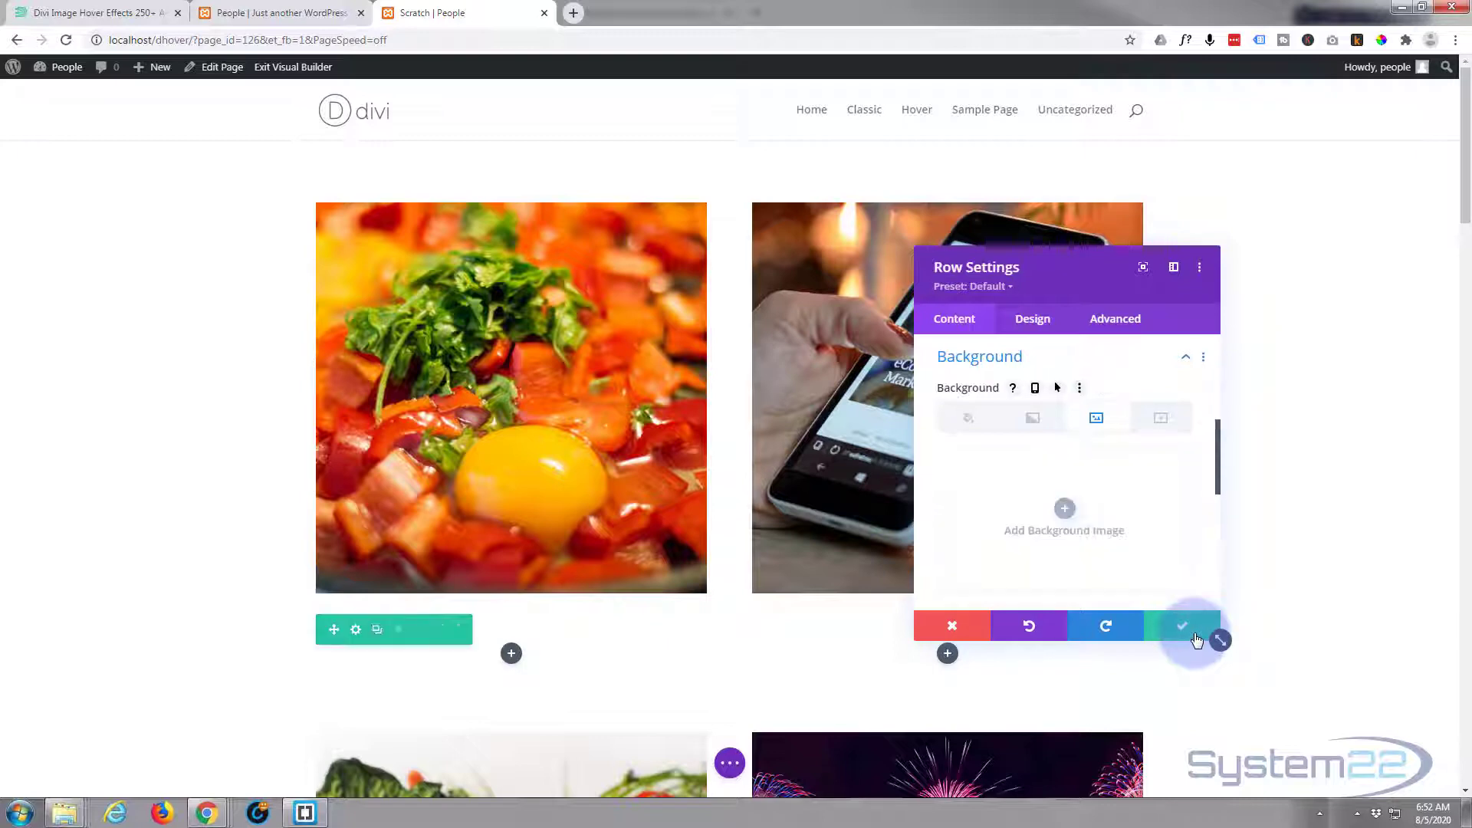
pyautogui.click(1196, 630)
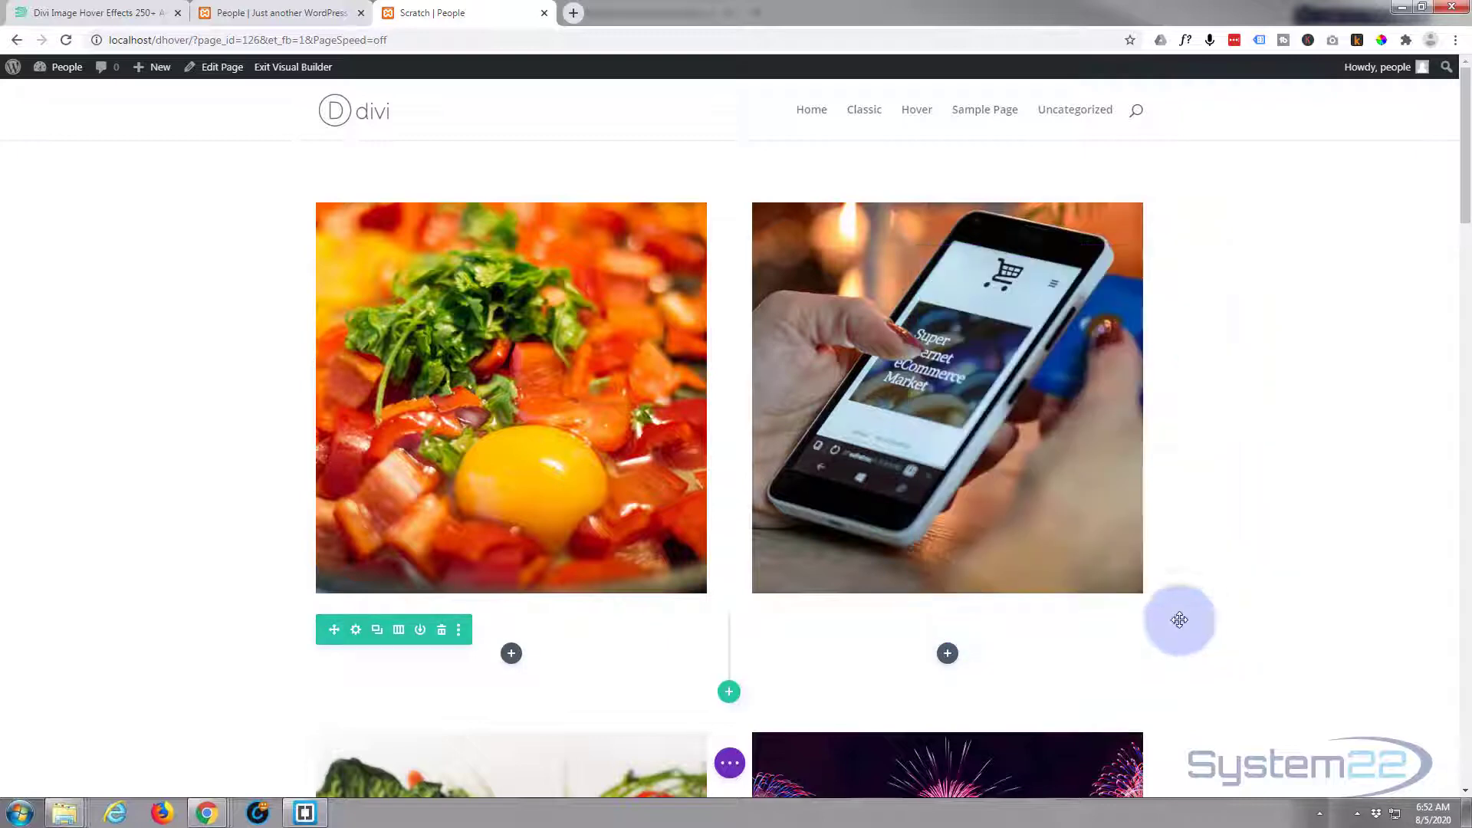
# Insert an Image module into the first column of the new empty row
pyautogui.scroll(-3, 678, 432)
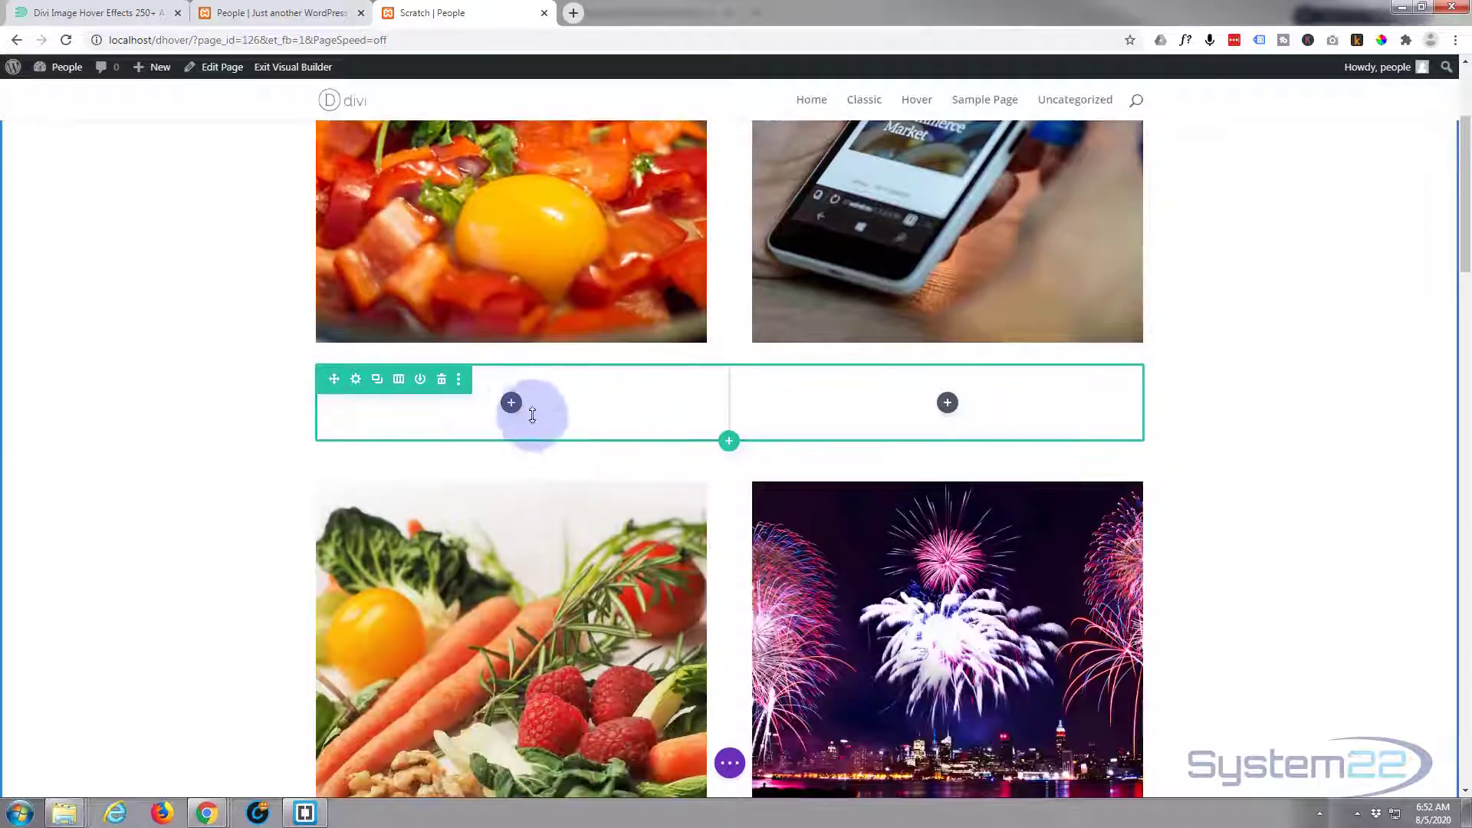
pyautogui.click(511, 405)
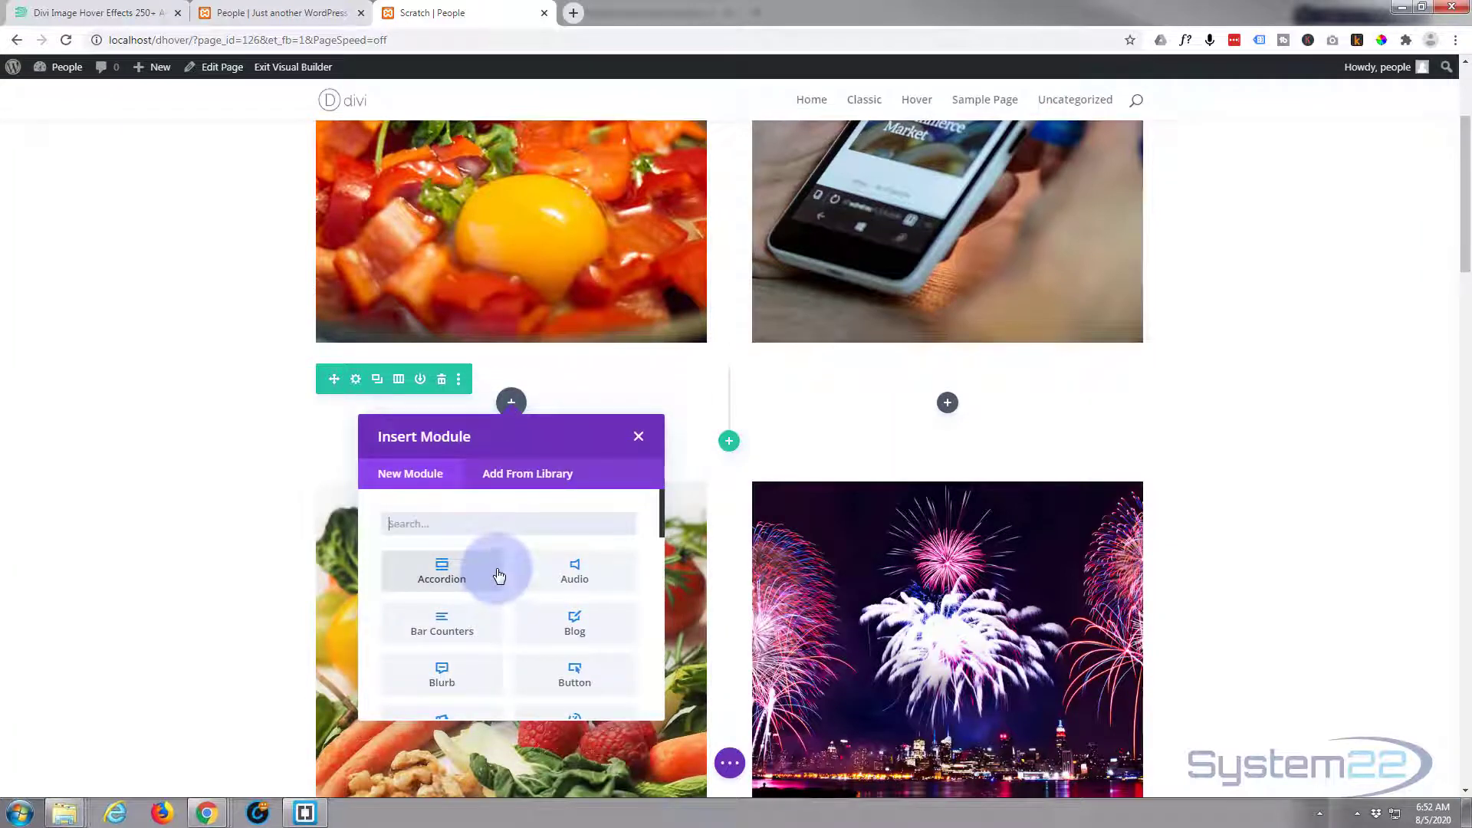
pyautogui.scroll(-6, 497, 575)
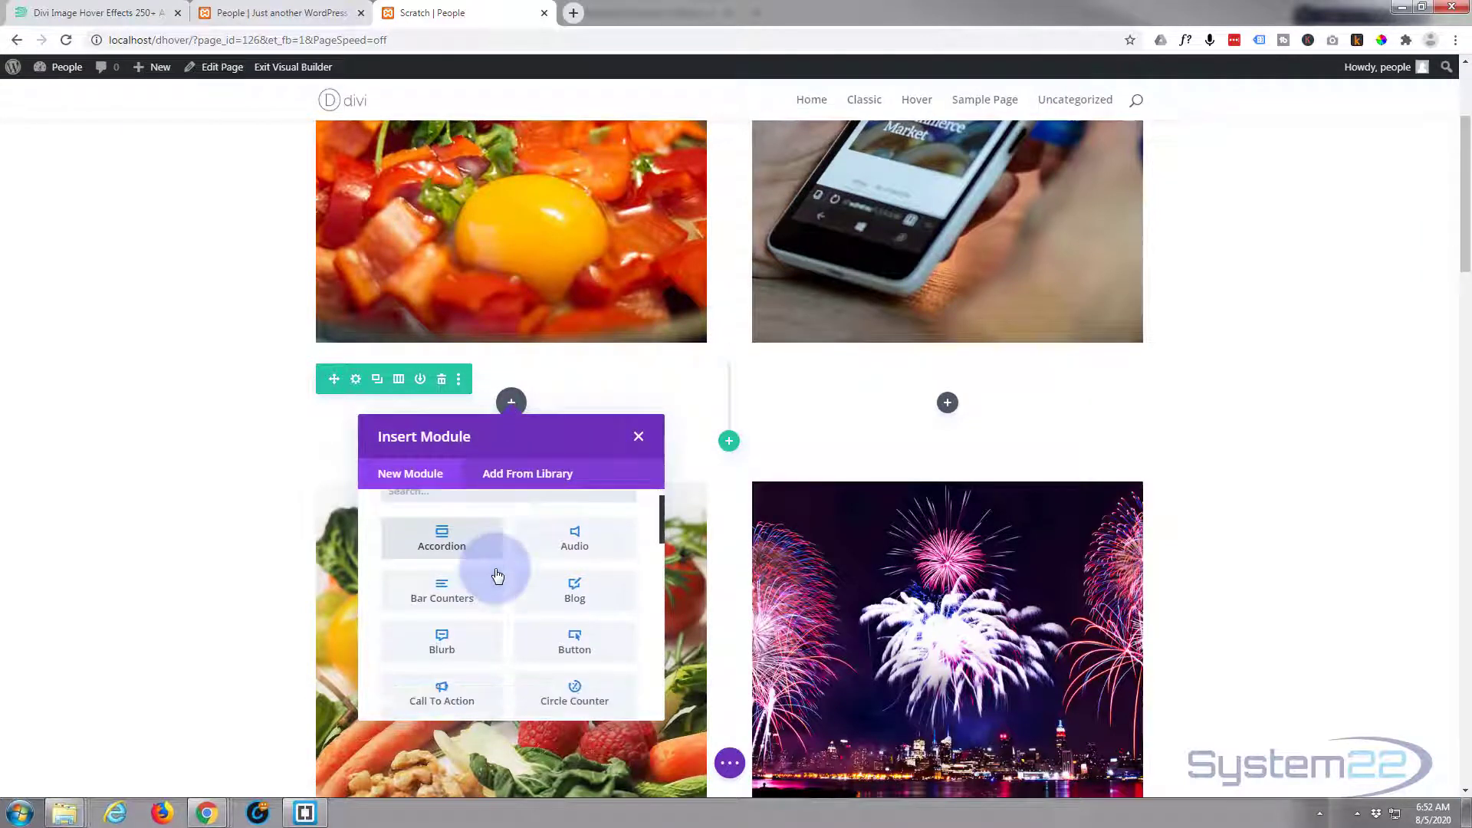
pyautogui.scroll(-5, 497, 575)
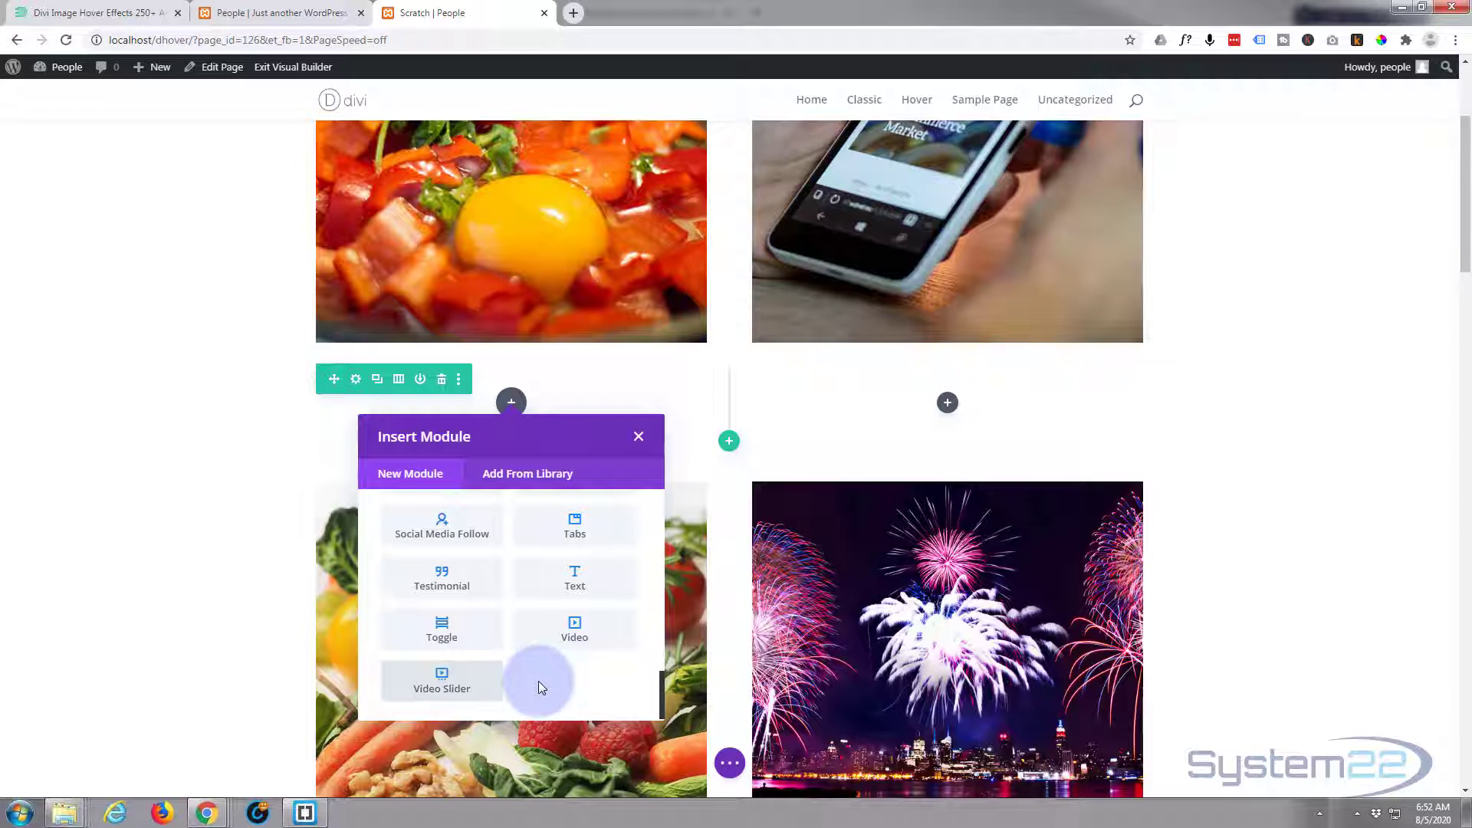
pyautogui.scroll(3, 539, 681)
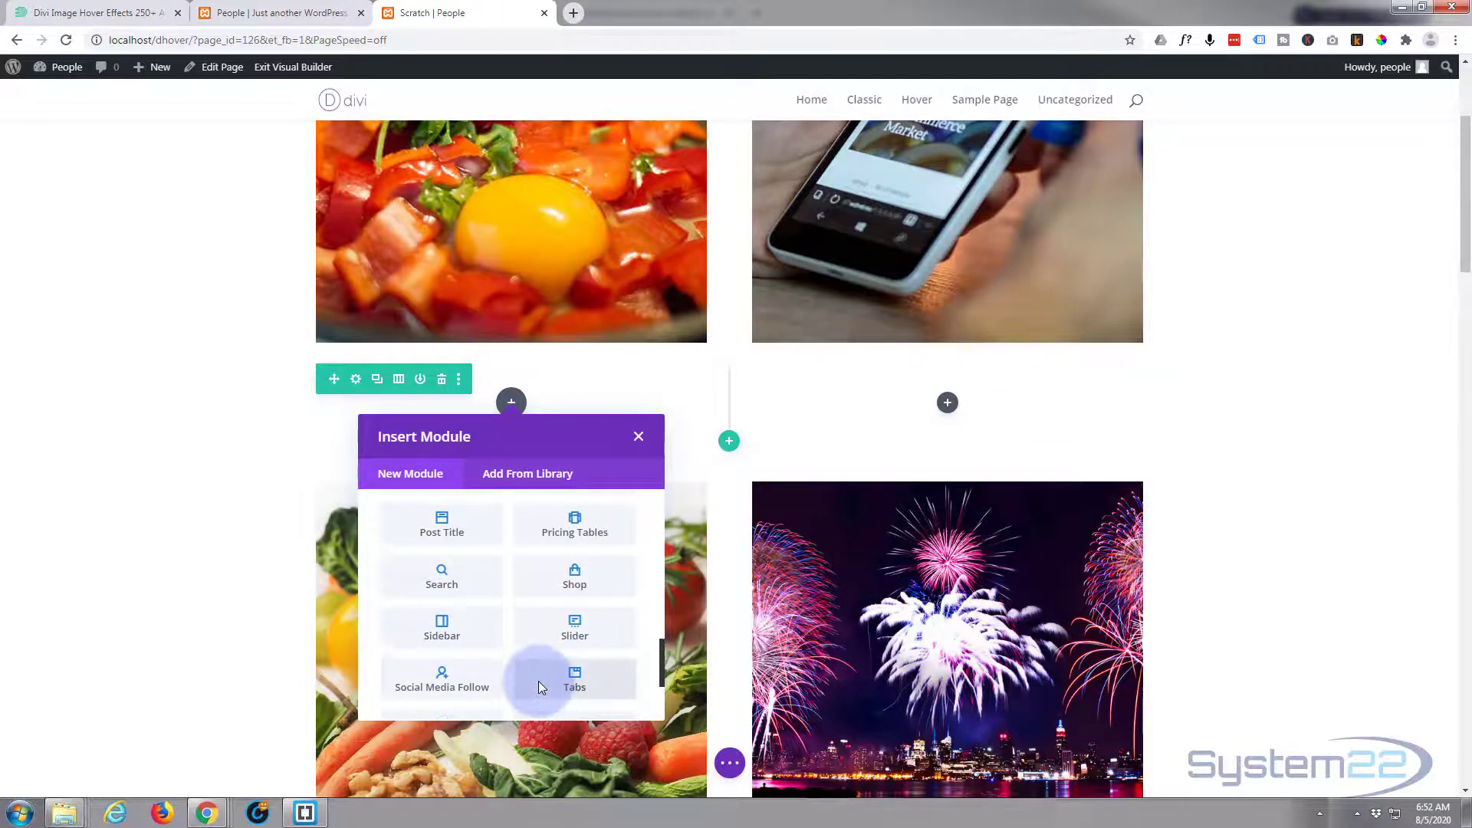
pyautogui.scroll(6, 538, 680)
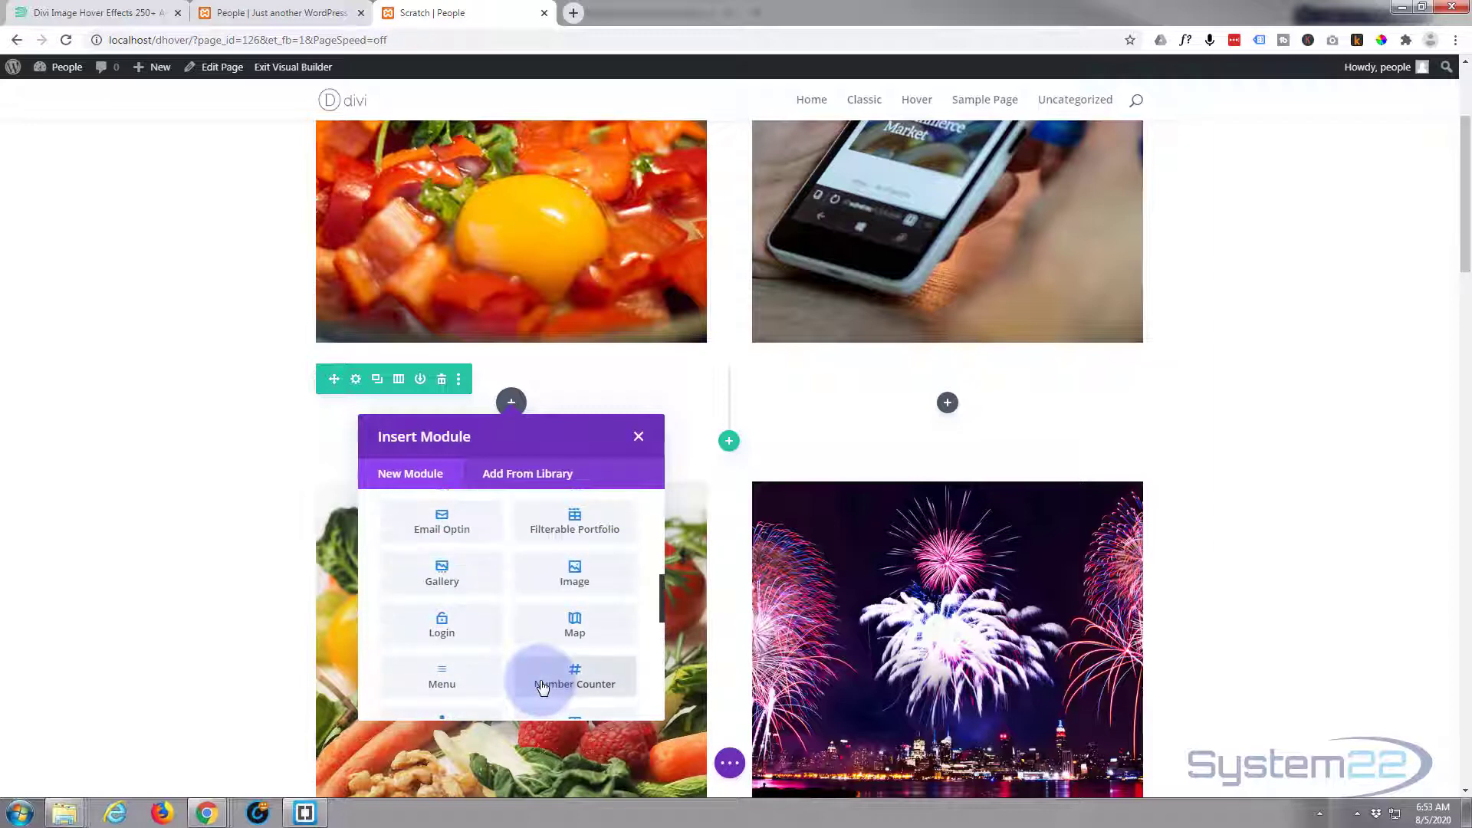
pyautogui.click(576, 577)
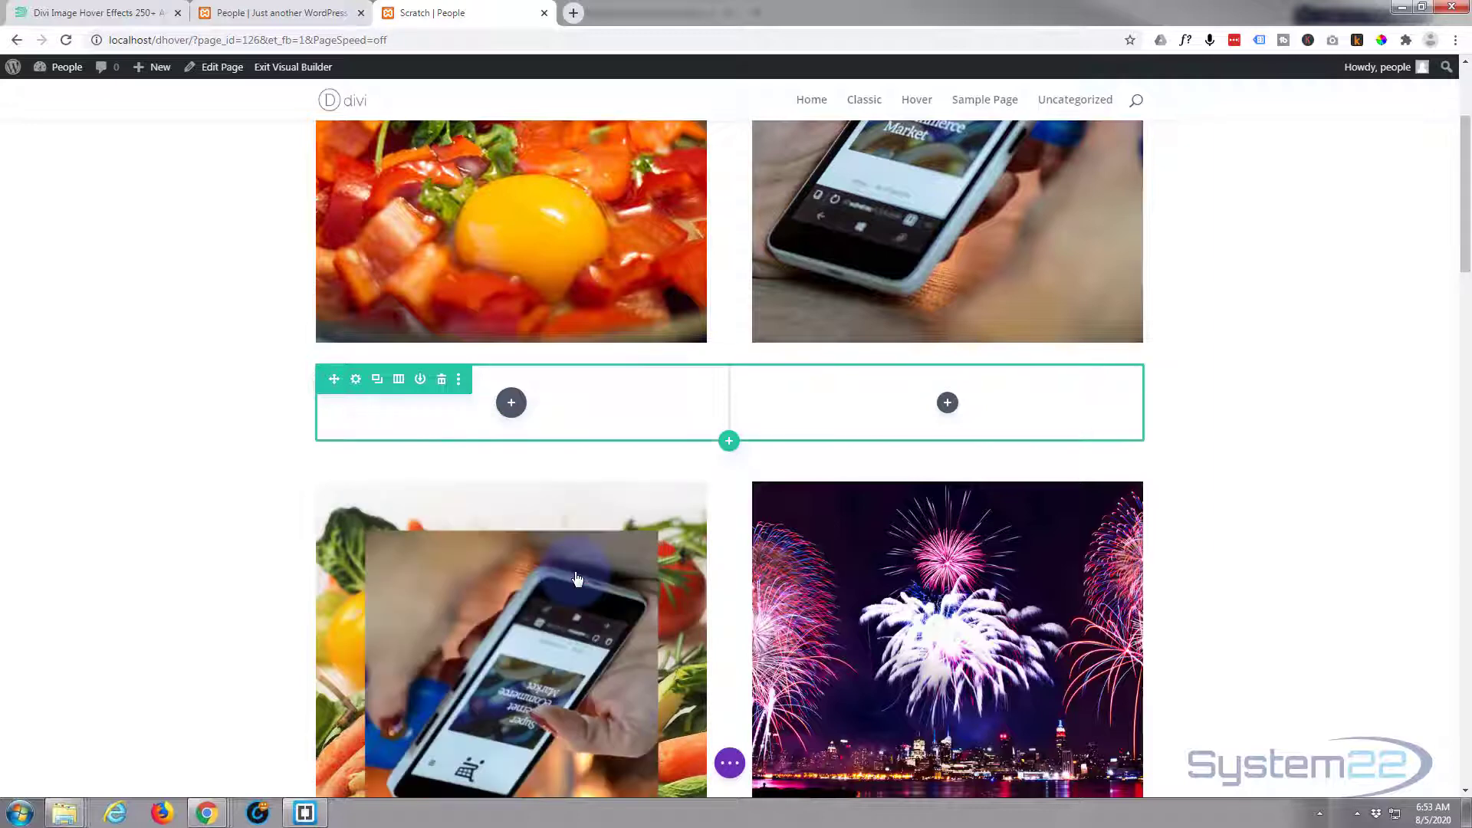
# Use the blue code picture 9.jpg from the media library as the image of the first column's new Image module
pyautogui.click(804, 381)
pyautogui.click(946, 408)
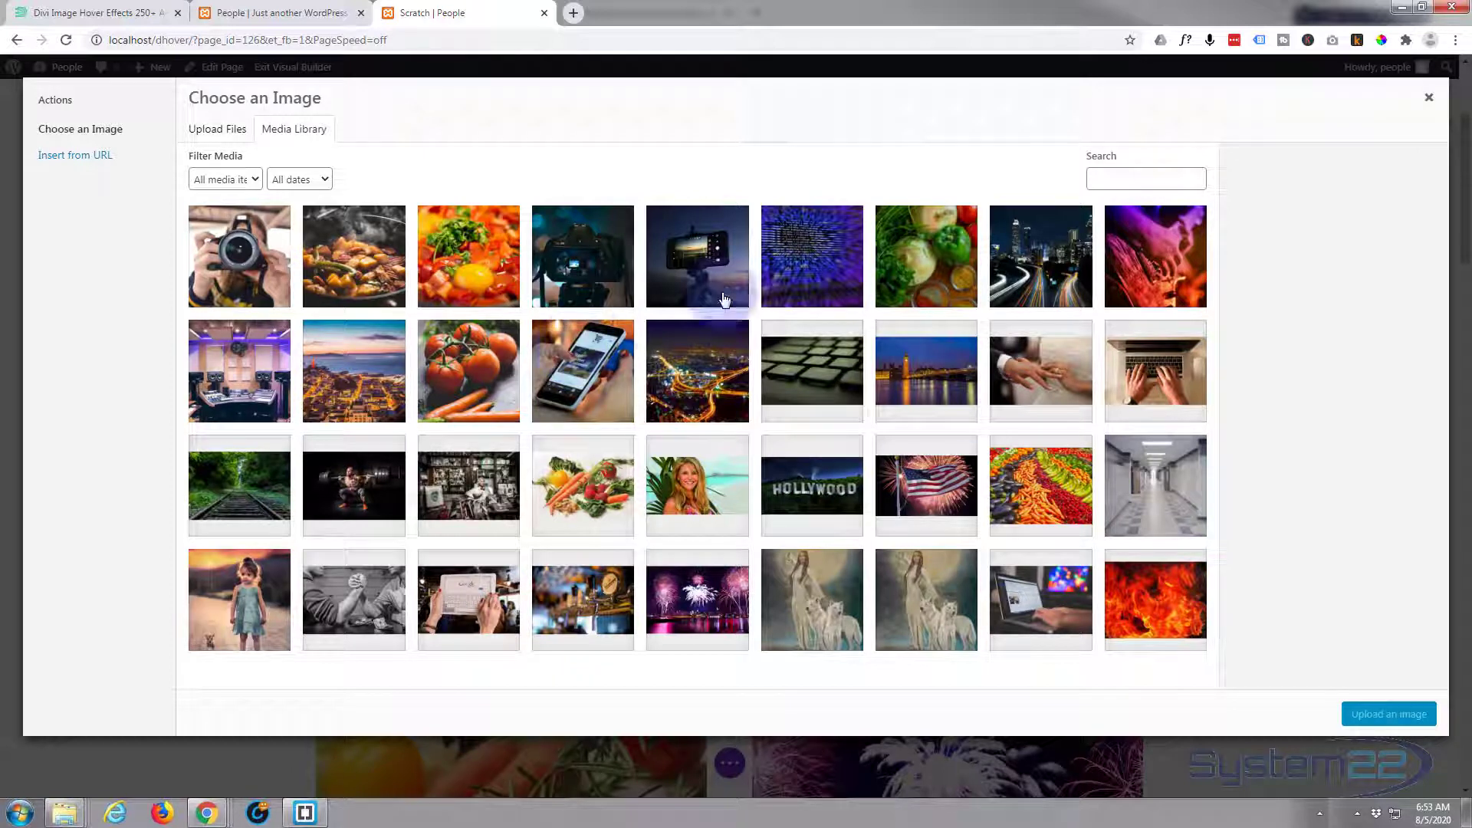
pyautogui.click(815, 267)
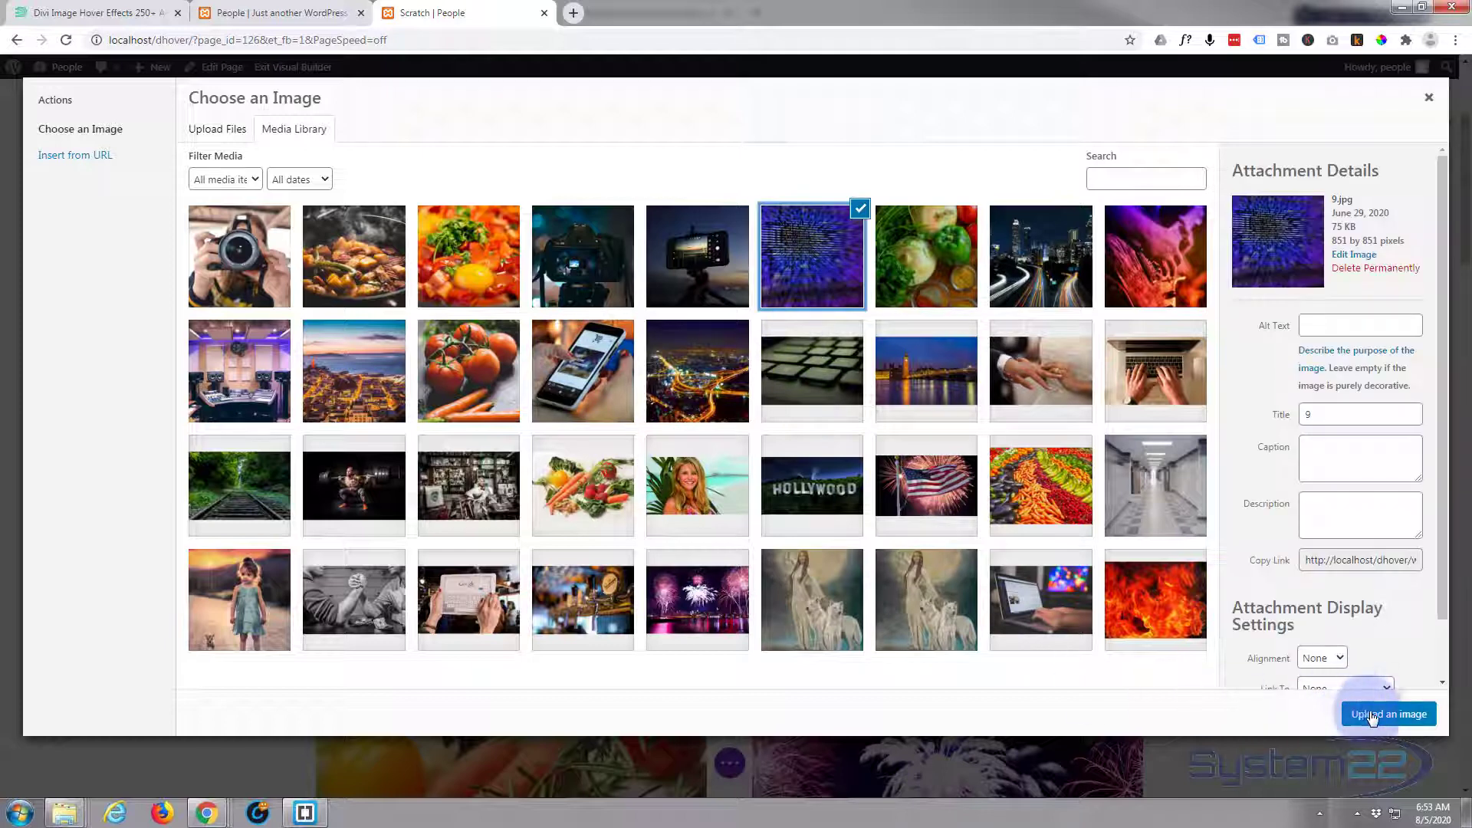
pyautogui.click(1384, 713)
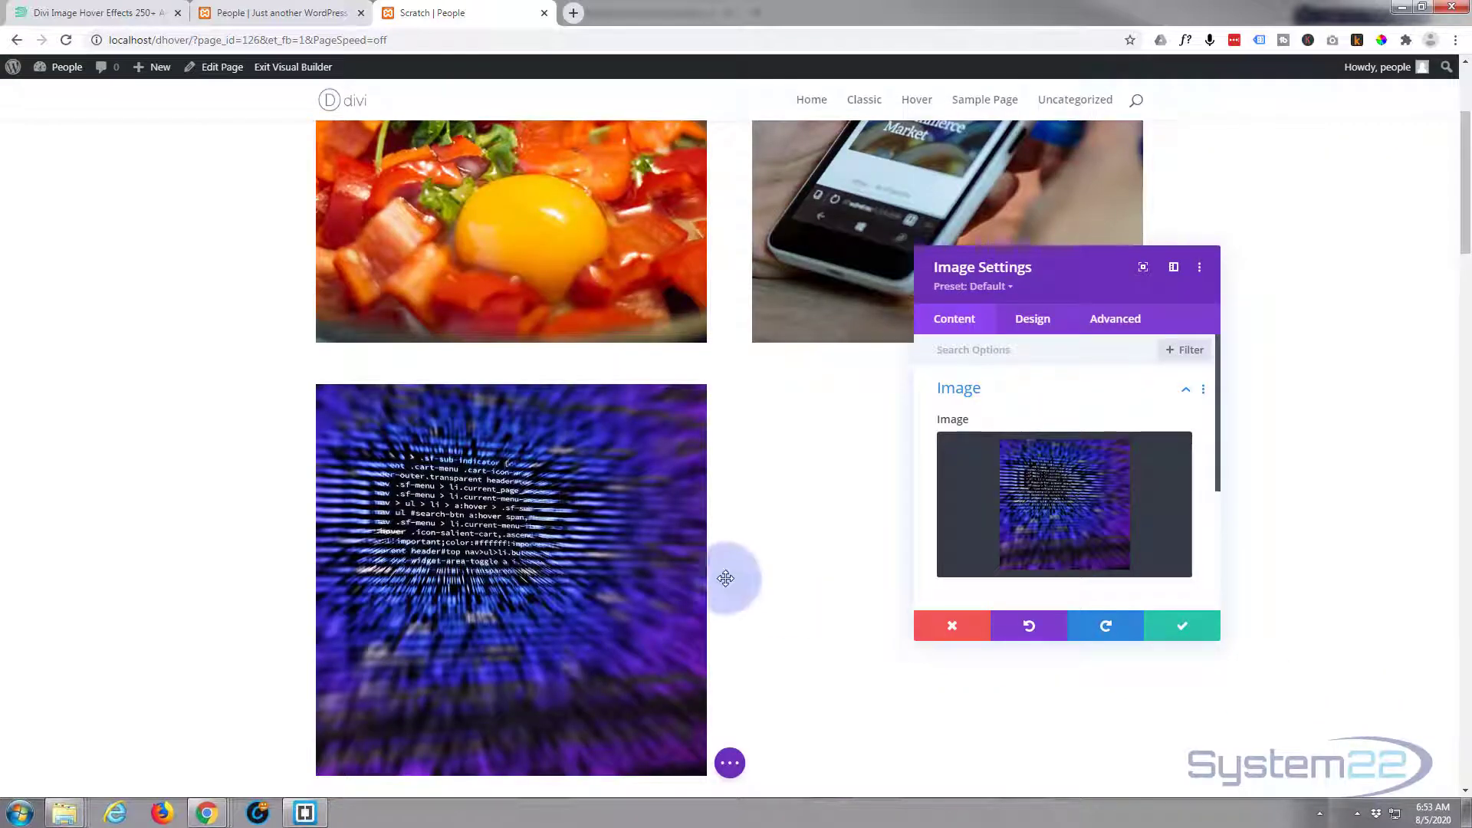
# Set the code image's top padding to 300px and its right padding to 300px
pyautogui.scroll(-2, 202, 485)
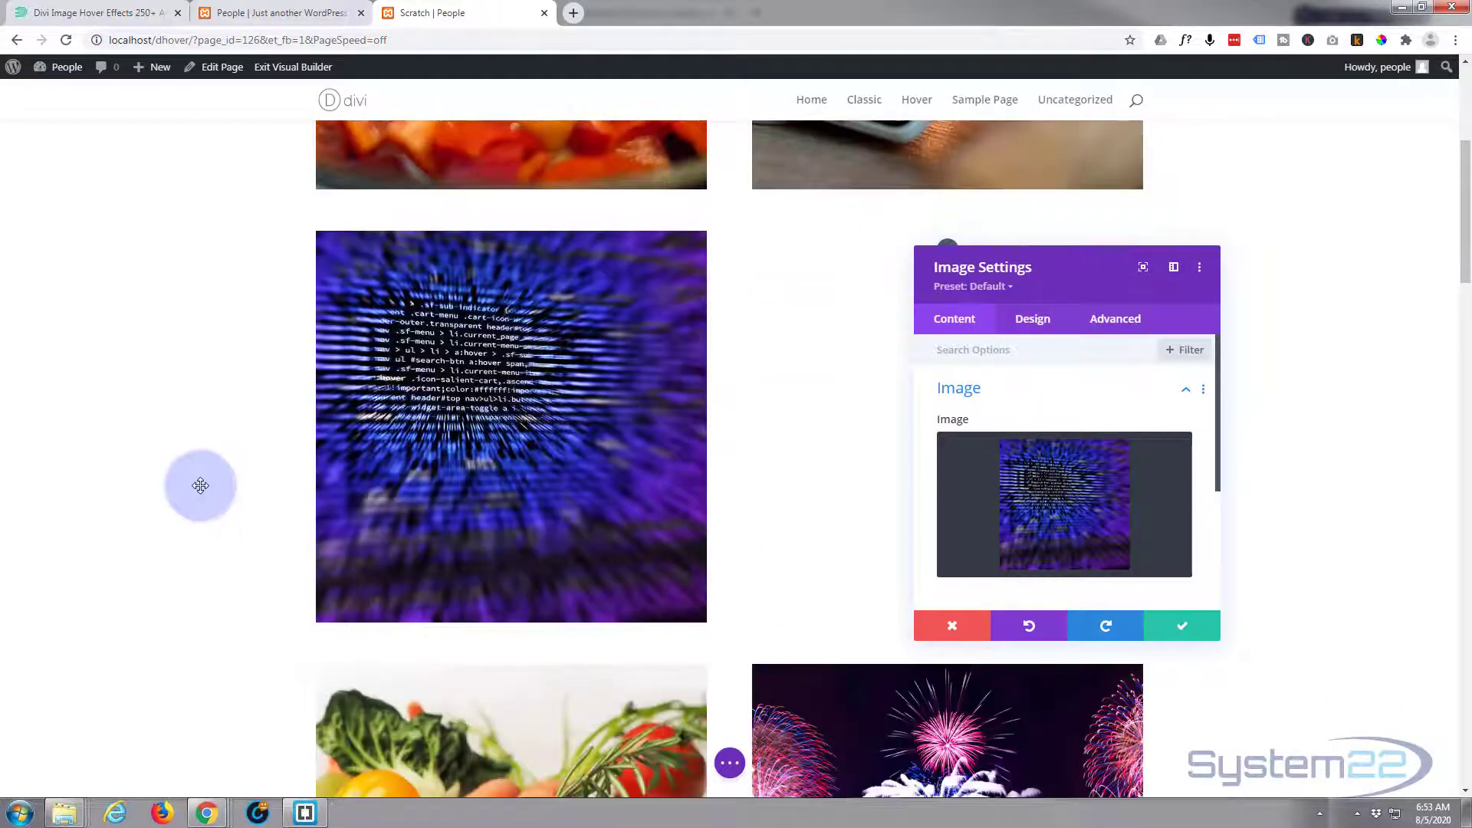
pyautogui.scroll(1, 202, 485)
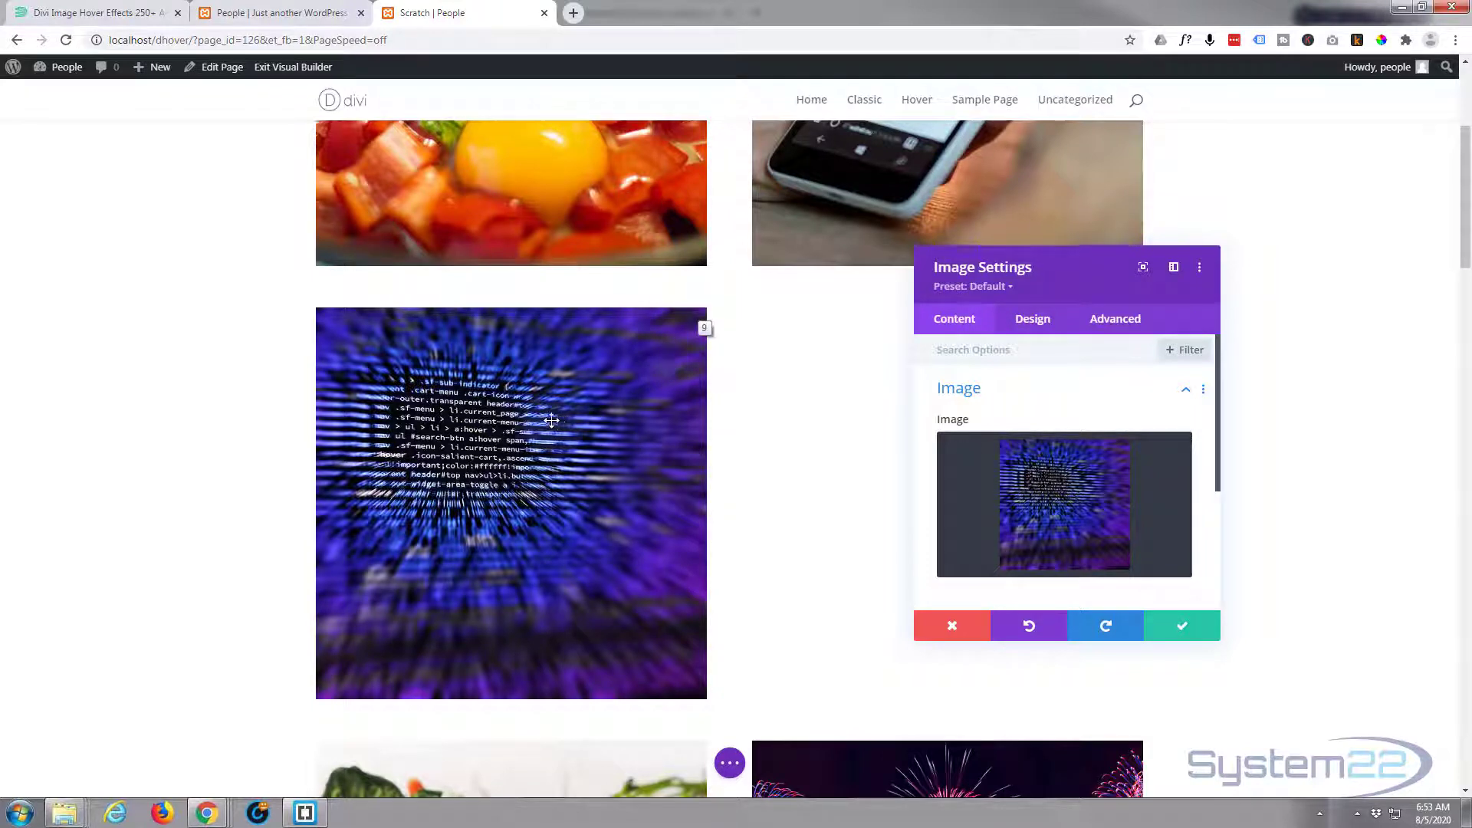
pyautogui.click(1040, 326)
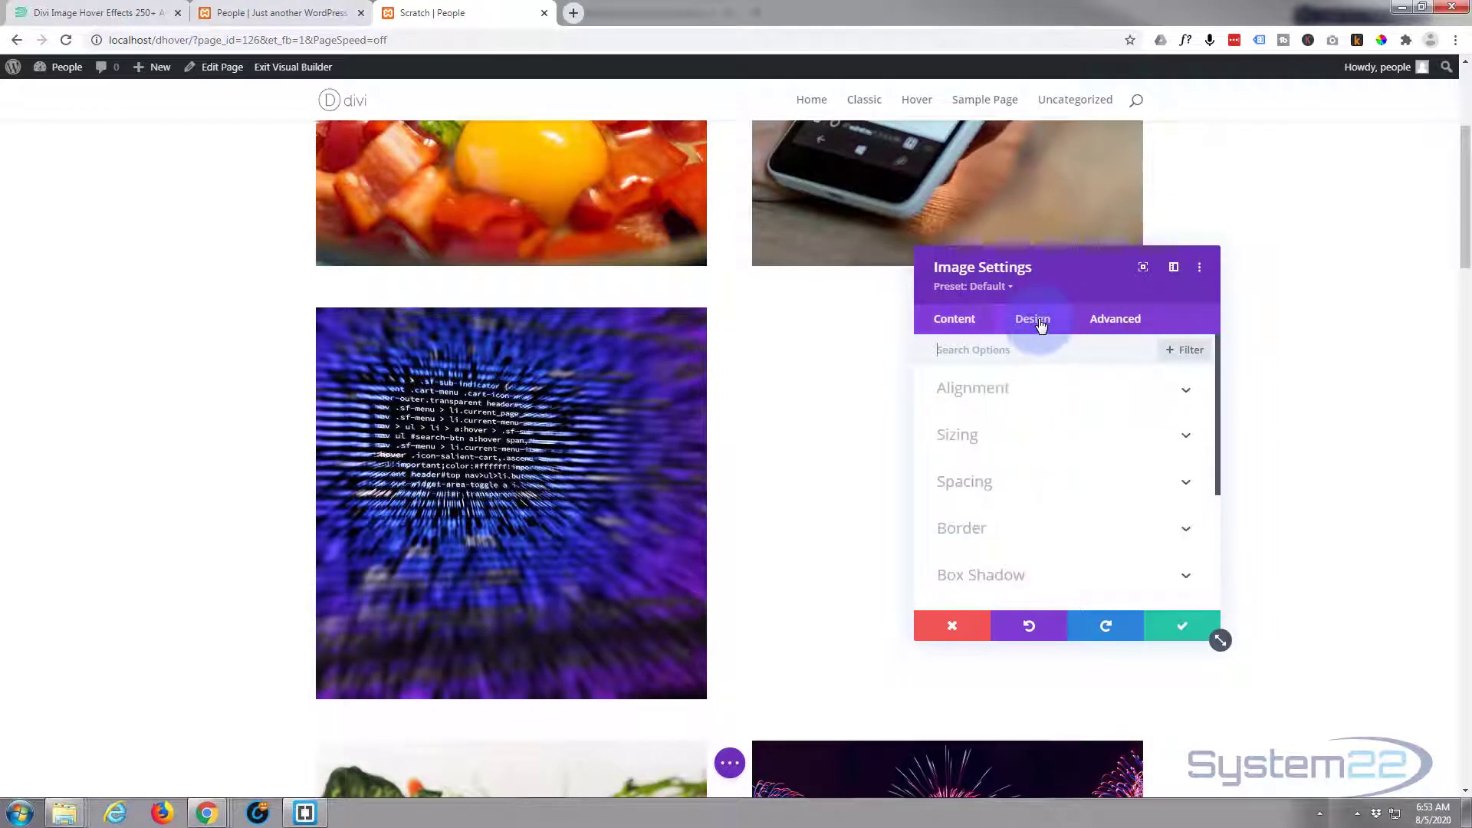
pyautogui.click(1025, 480)
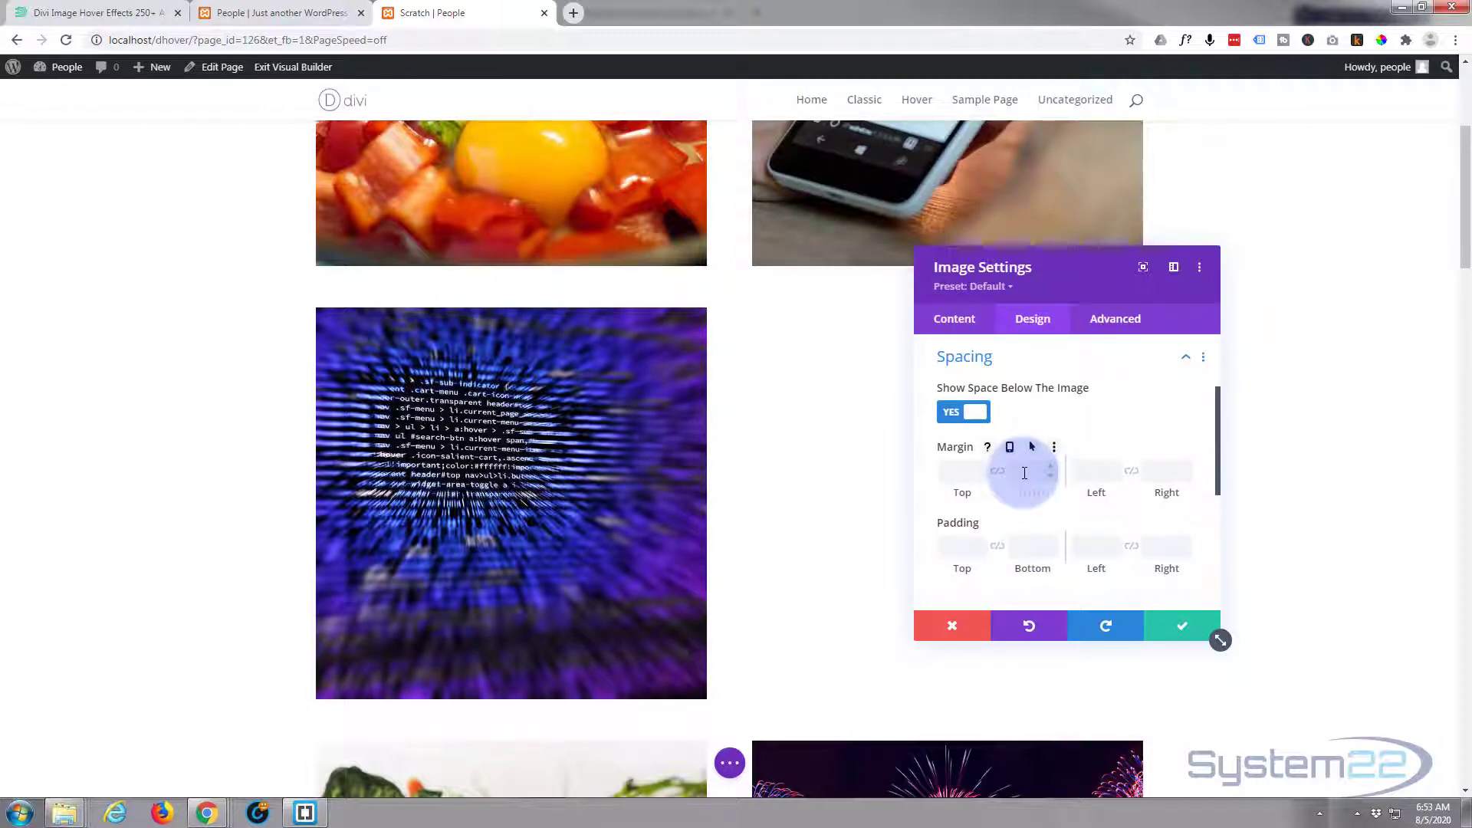
pyautogui.scroll(-2, 1025, 473)
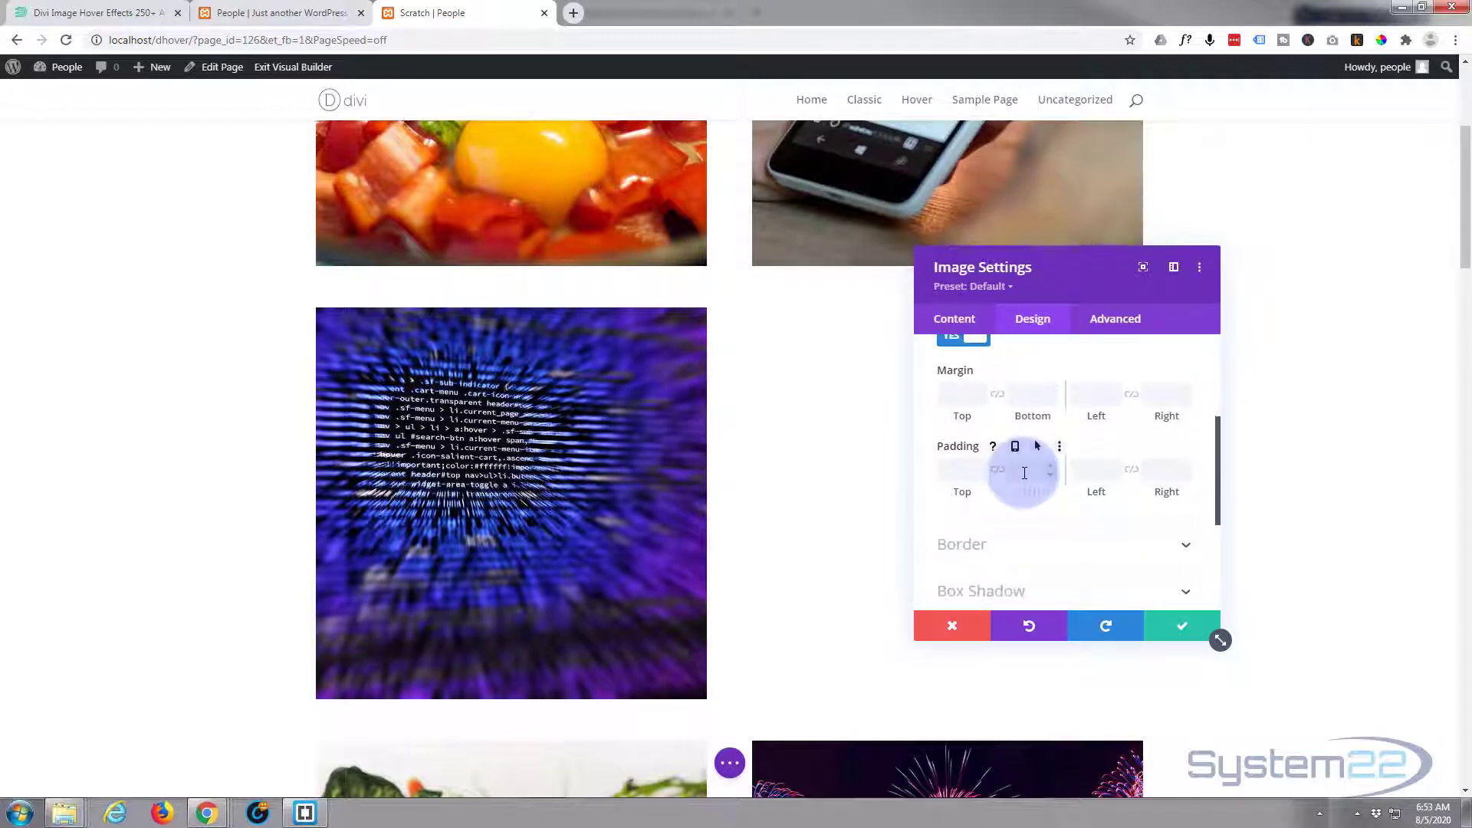
pyautogui.click(948, 470)
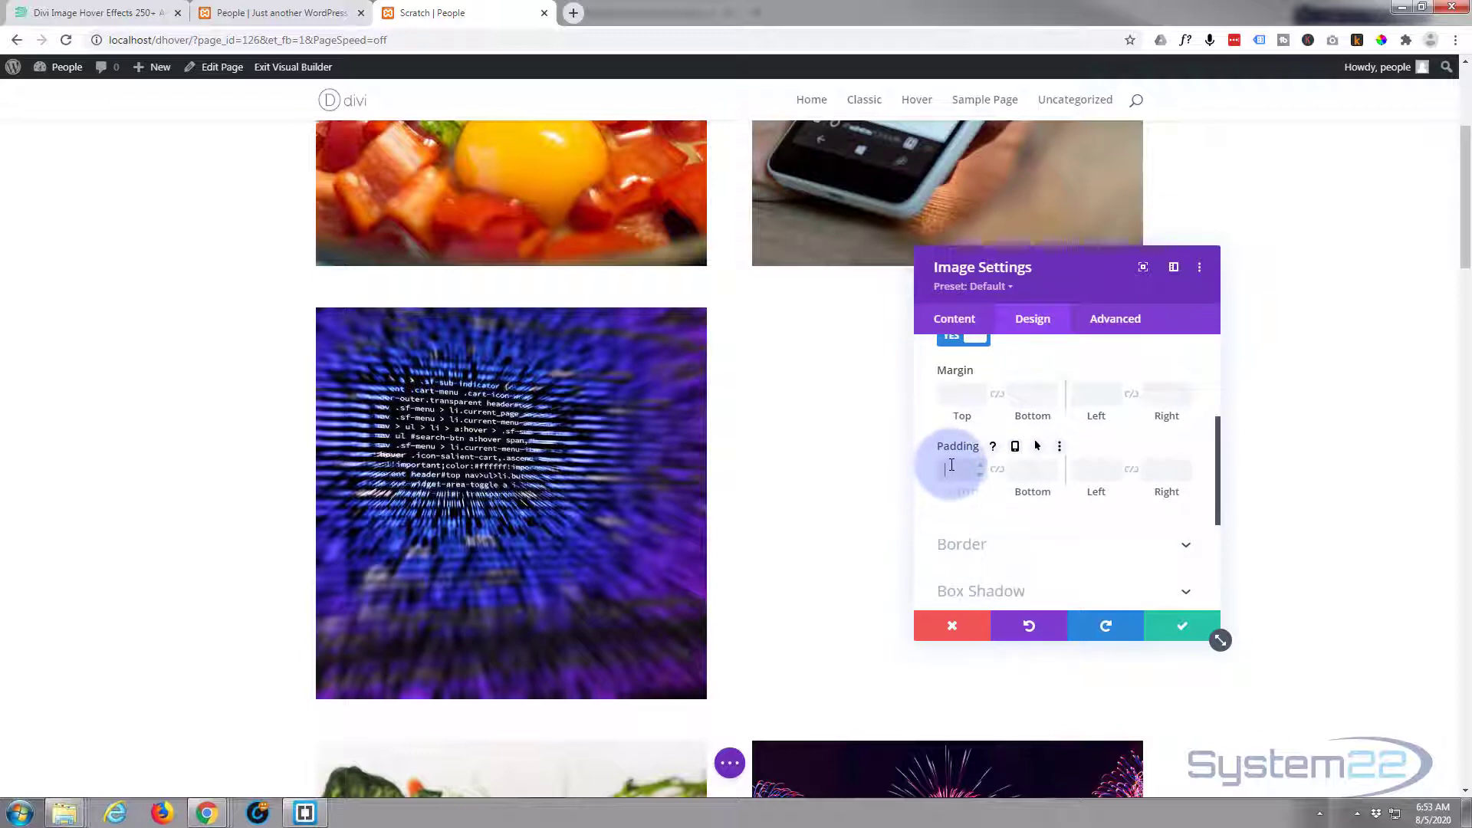
pyautogui.write('300')
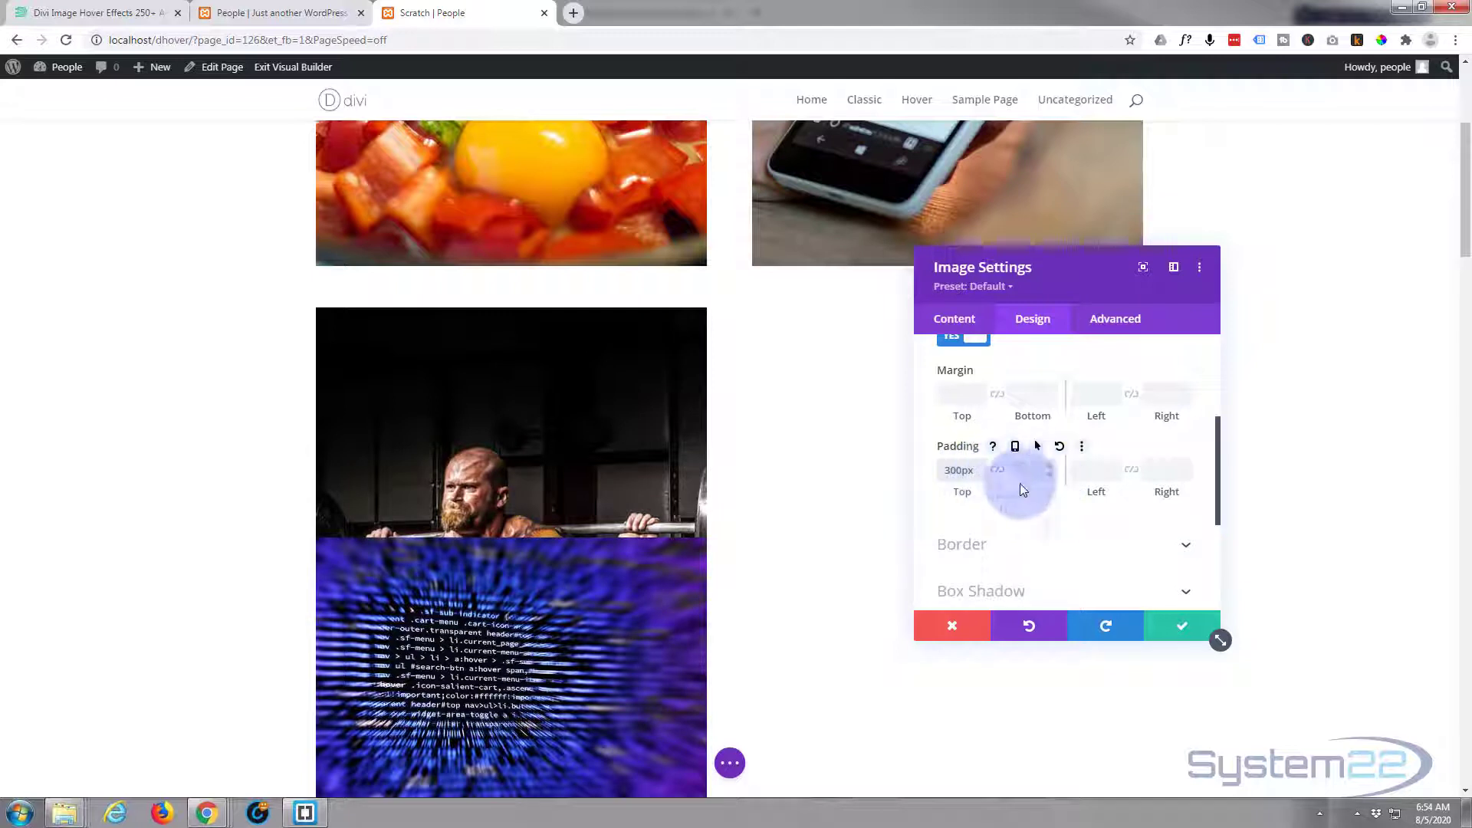
pyautogui.click(1162, 465)
pyautogui.write('300')
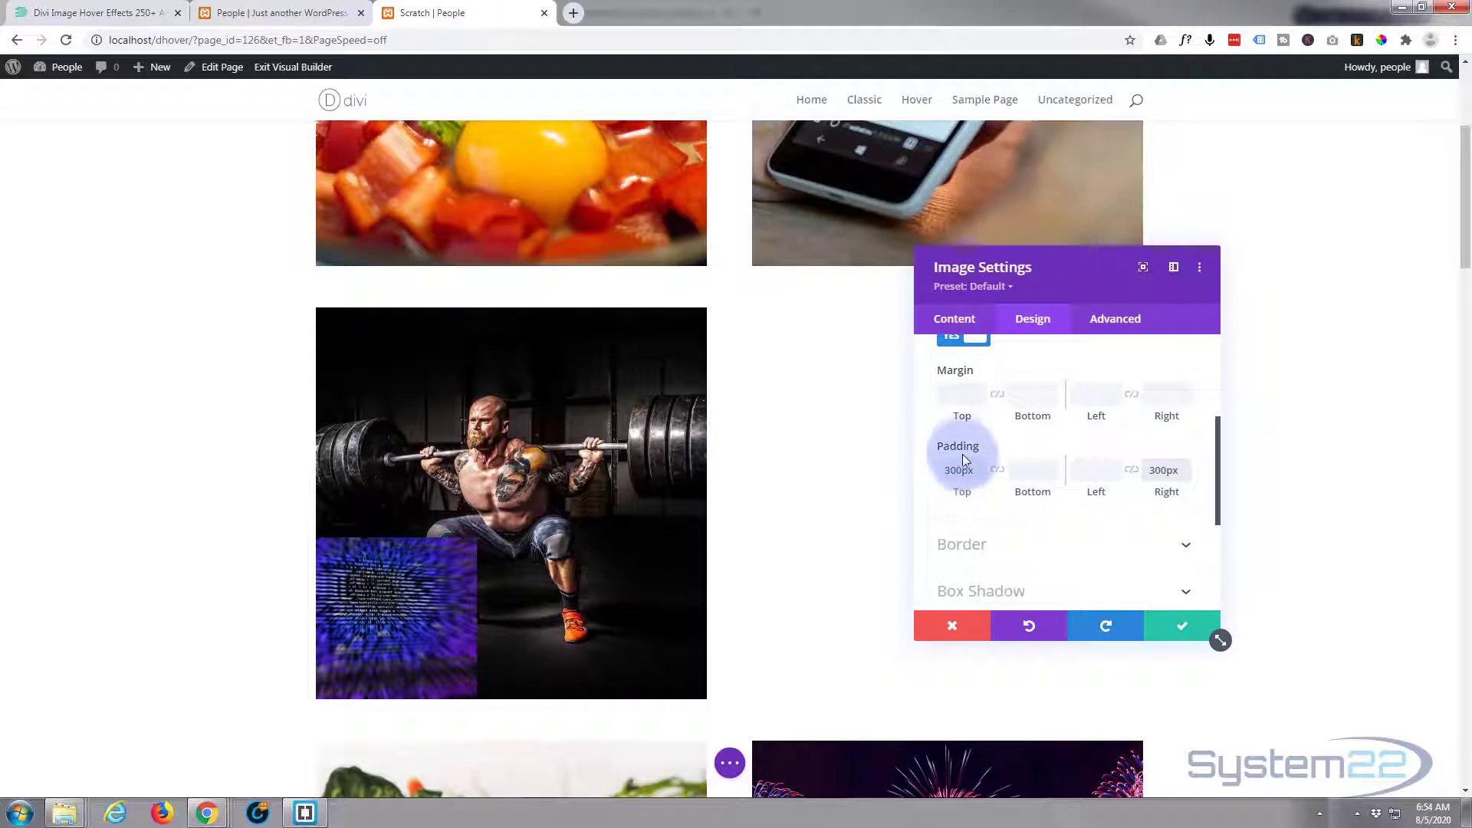
# Enable a hover state for the image's padding and set the hover top and right padding to 0px
pyautogui.moveTo(963, 450)
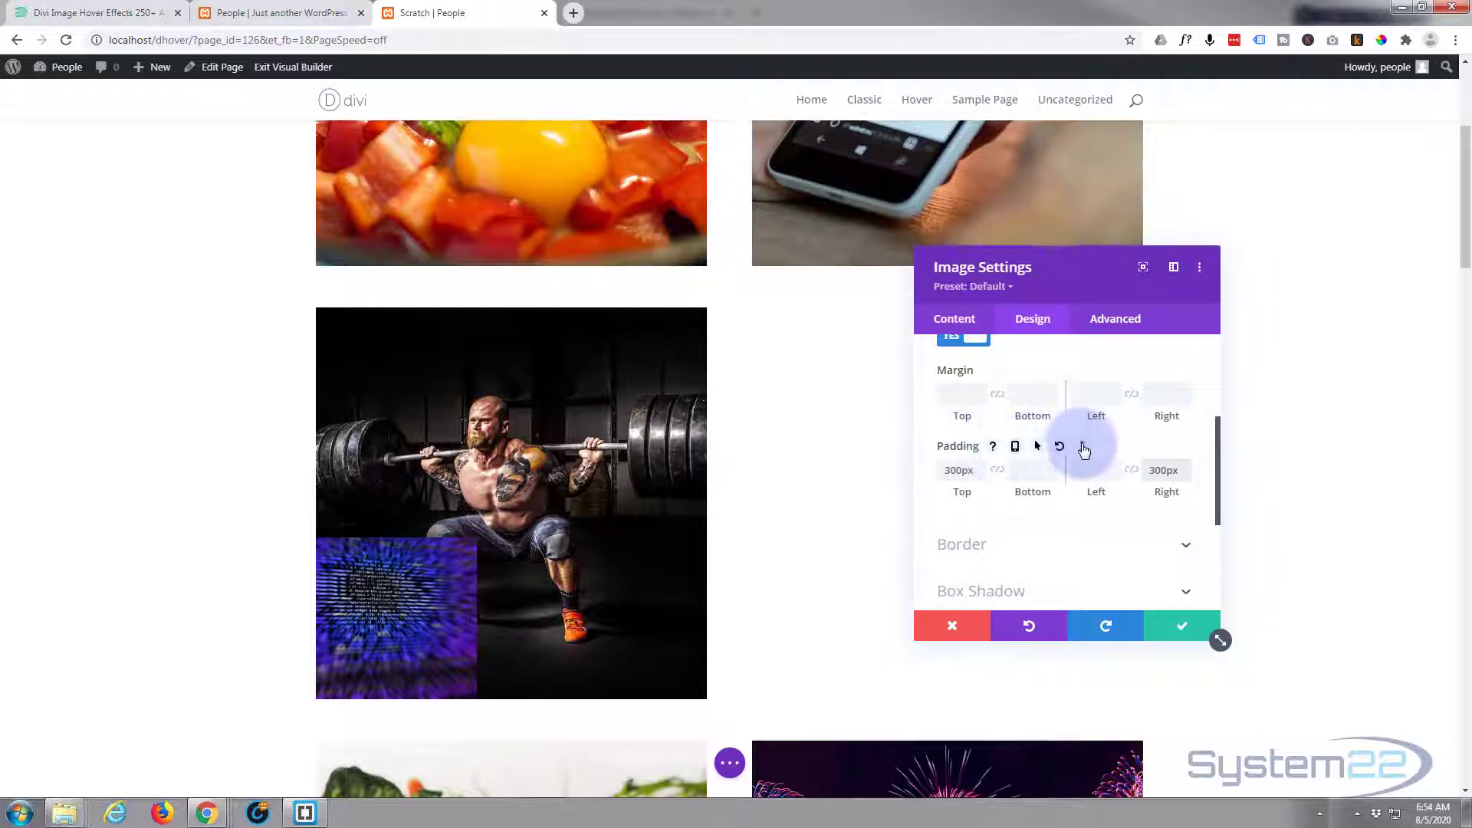
pyautogui.click(1038, 447)
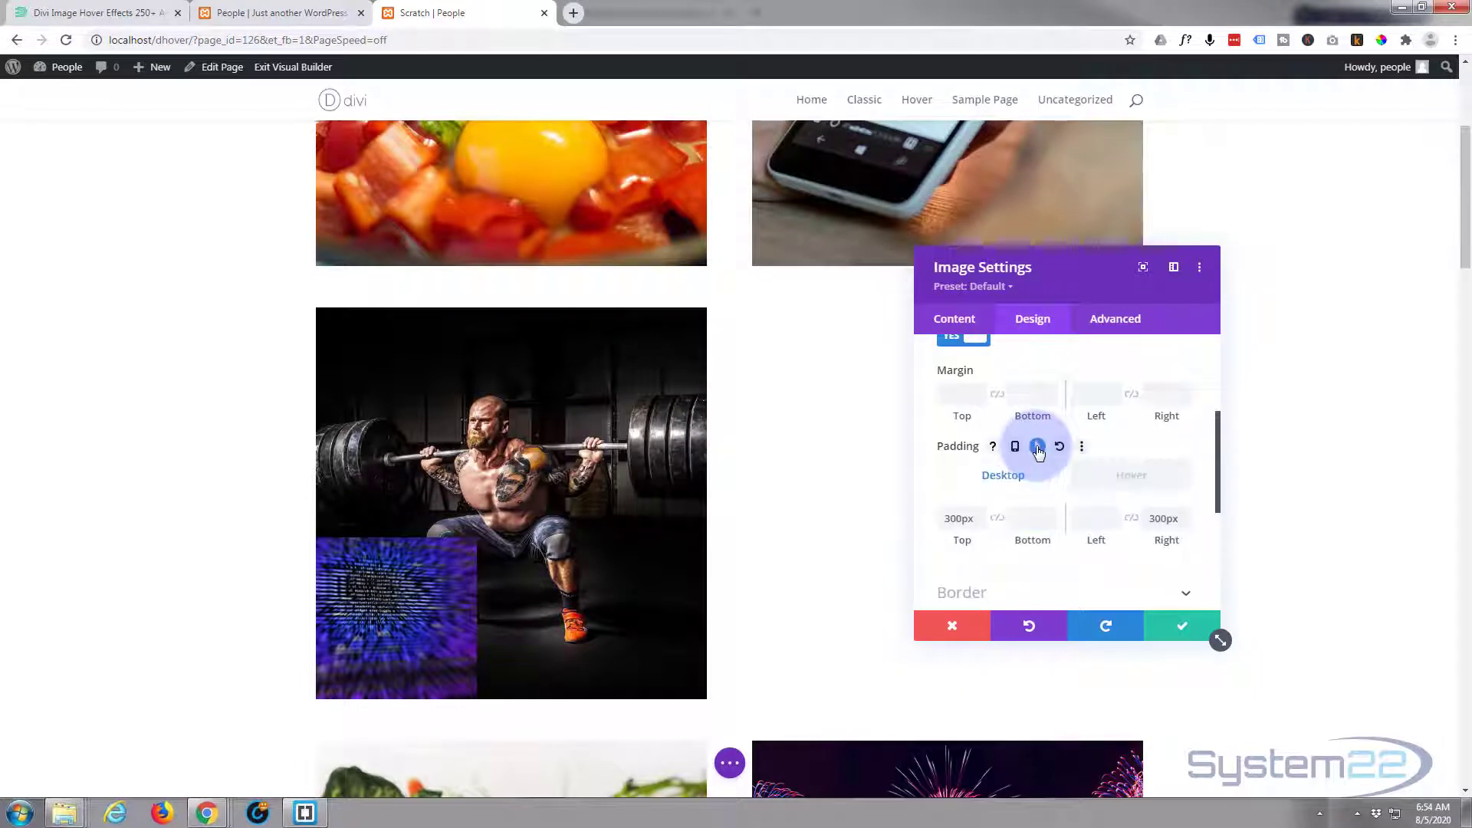
pyautogui.click(1022, 479)
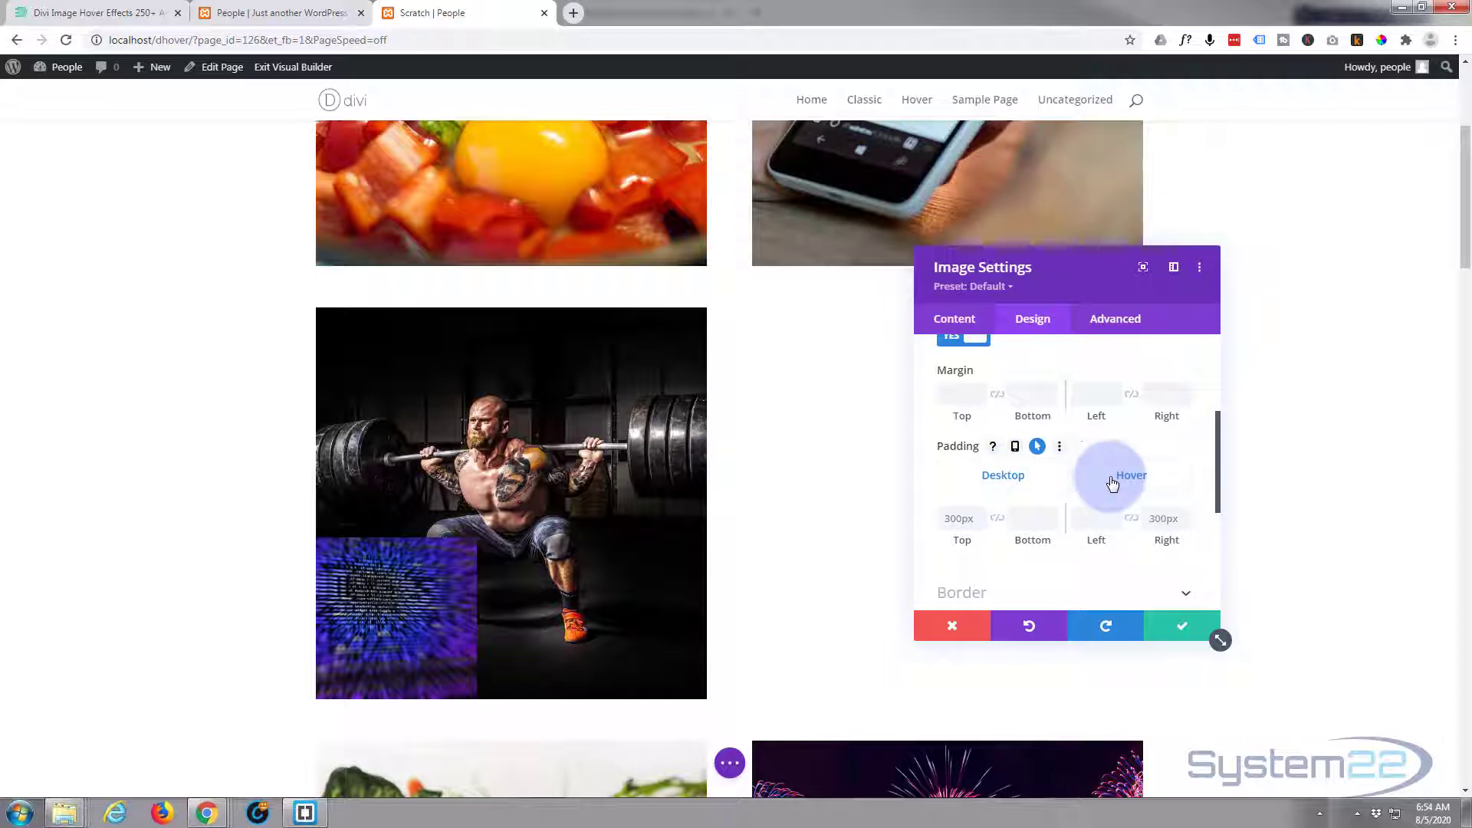
pyautogui.click(1150, 477)
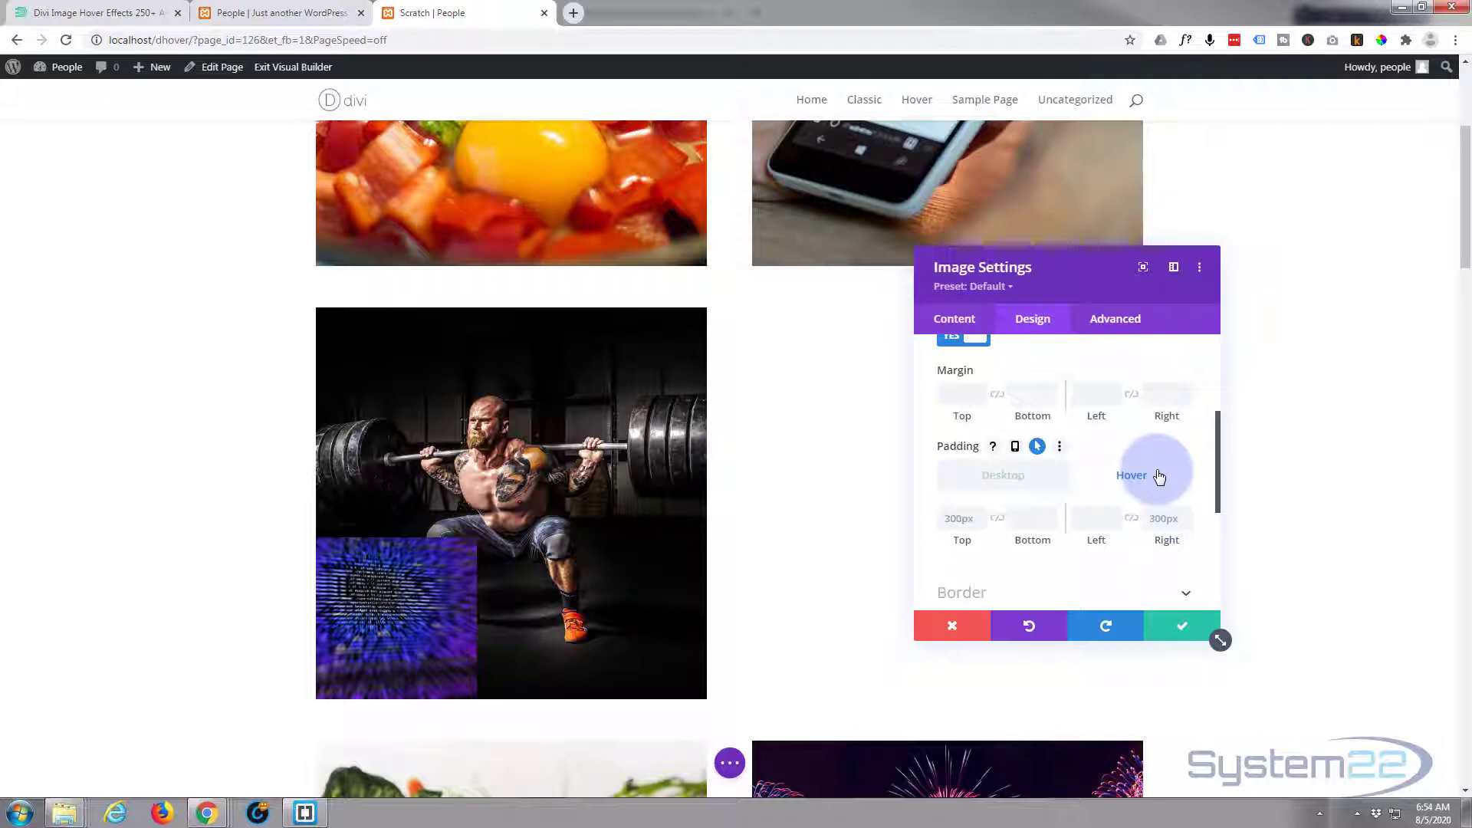
pyautogui.click(1019, 477)
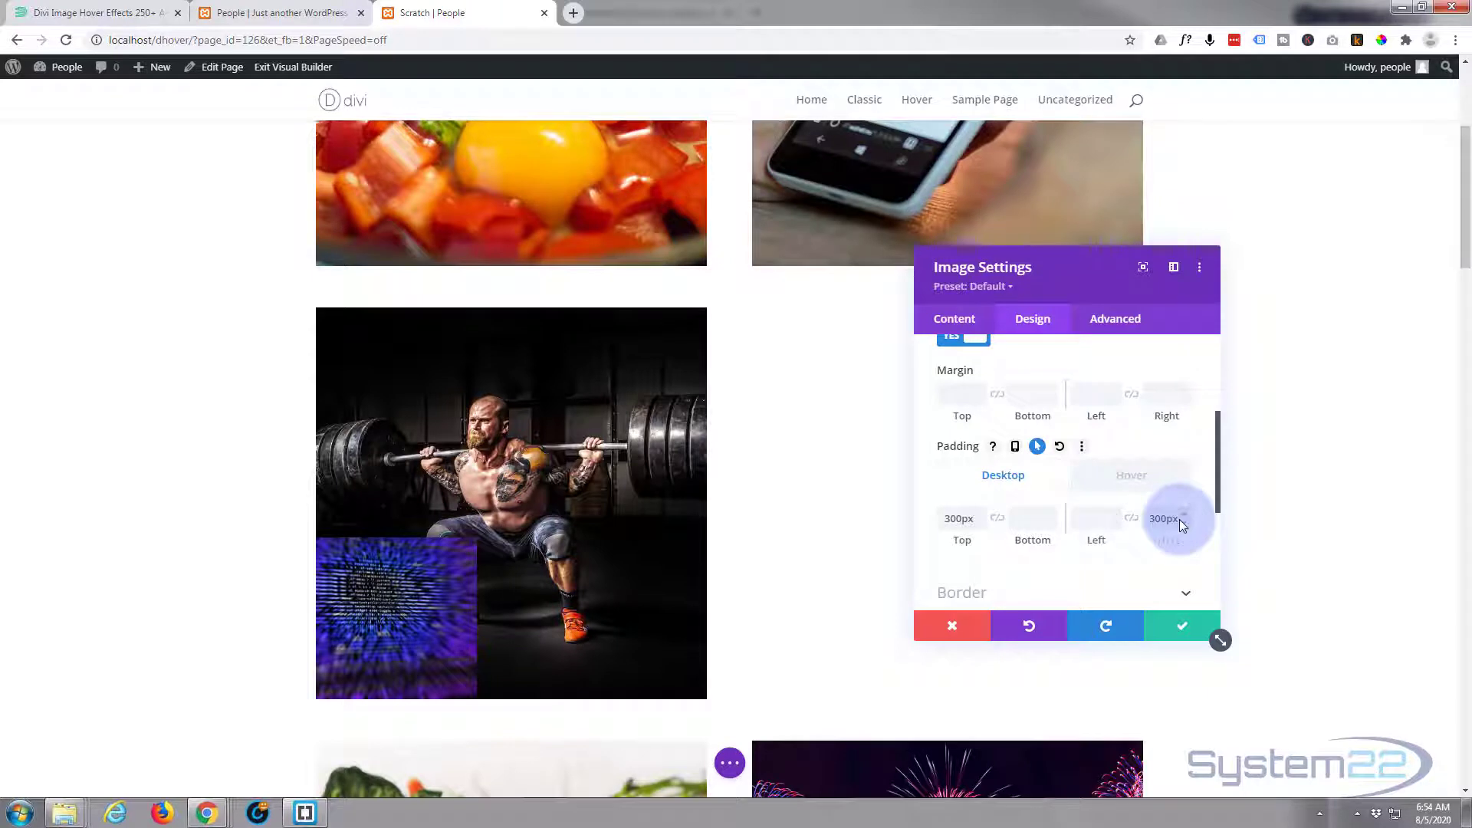
pyautogui.click(971, 521)
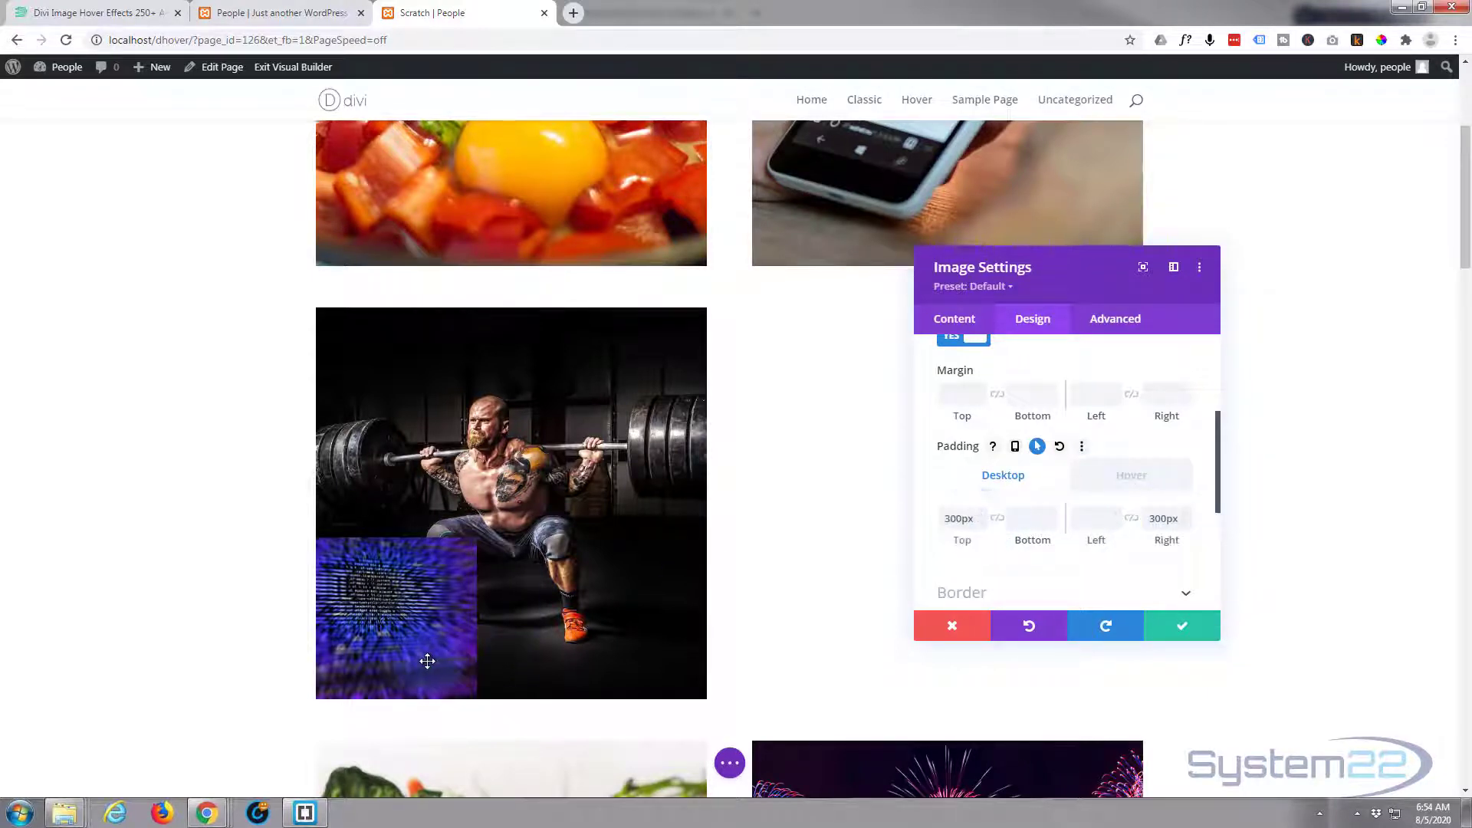
pyautogui.click(1132, 476)
pyautogui.click(962, 518)
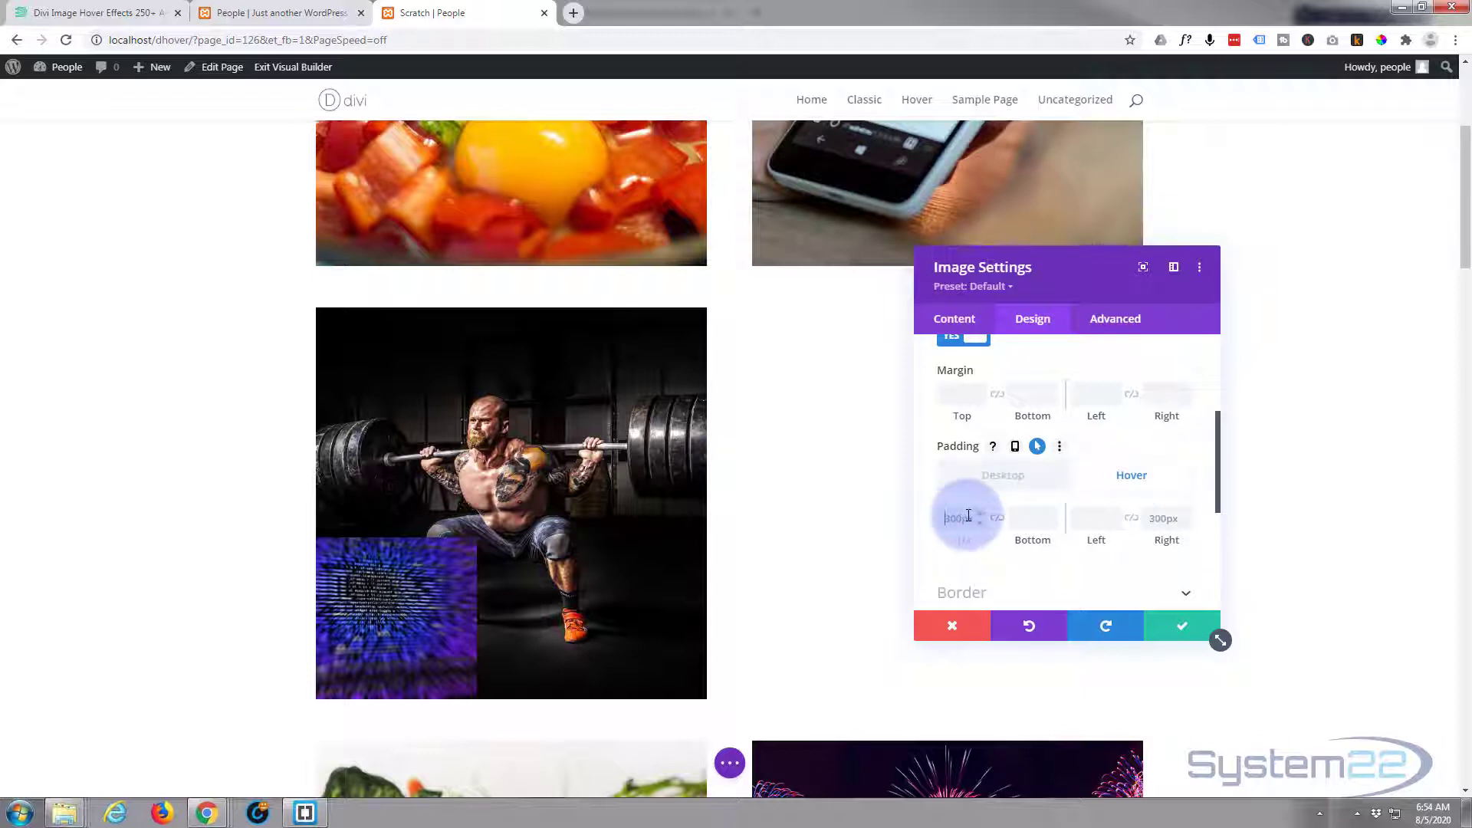
pyautogui.write('0px')
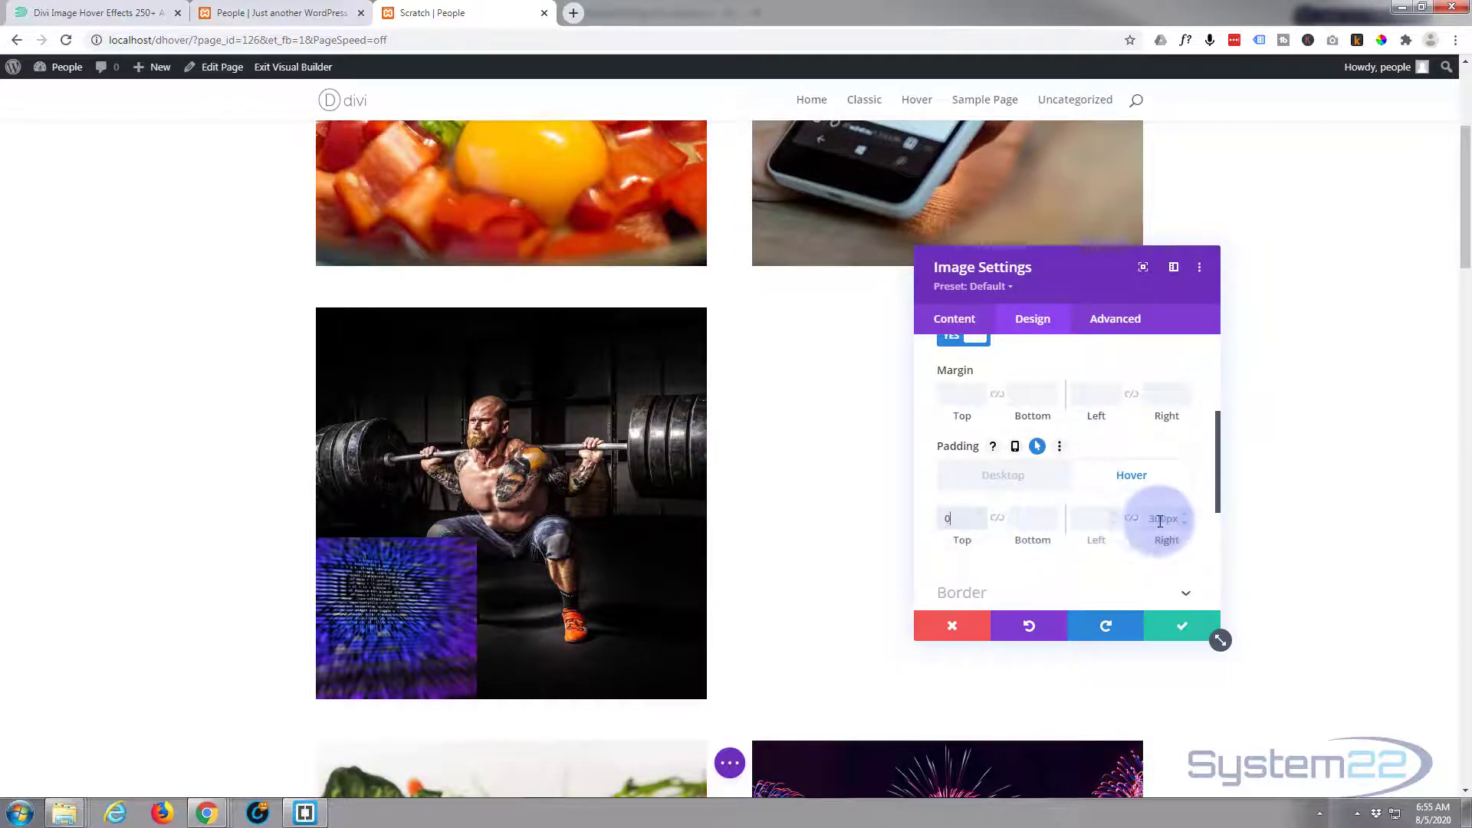
pyautogui.click(1160, 520)
pyautogui.write('0px')
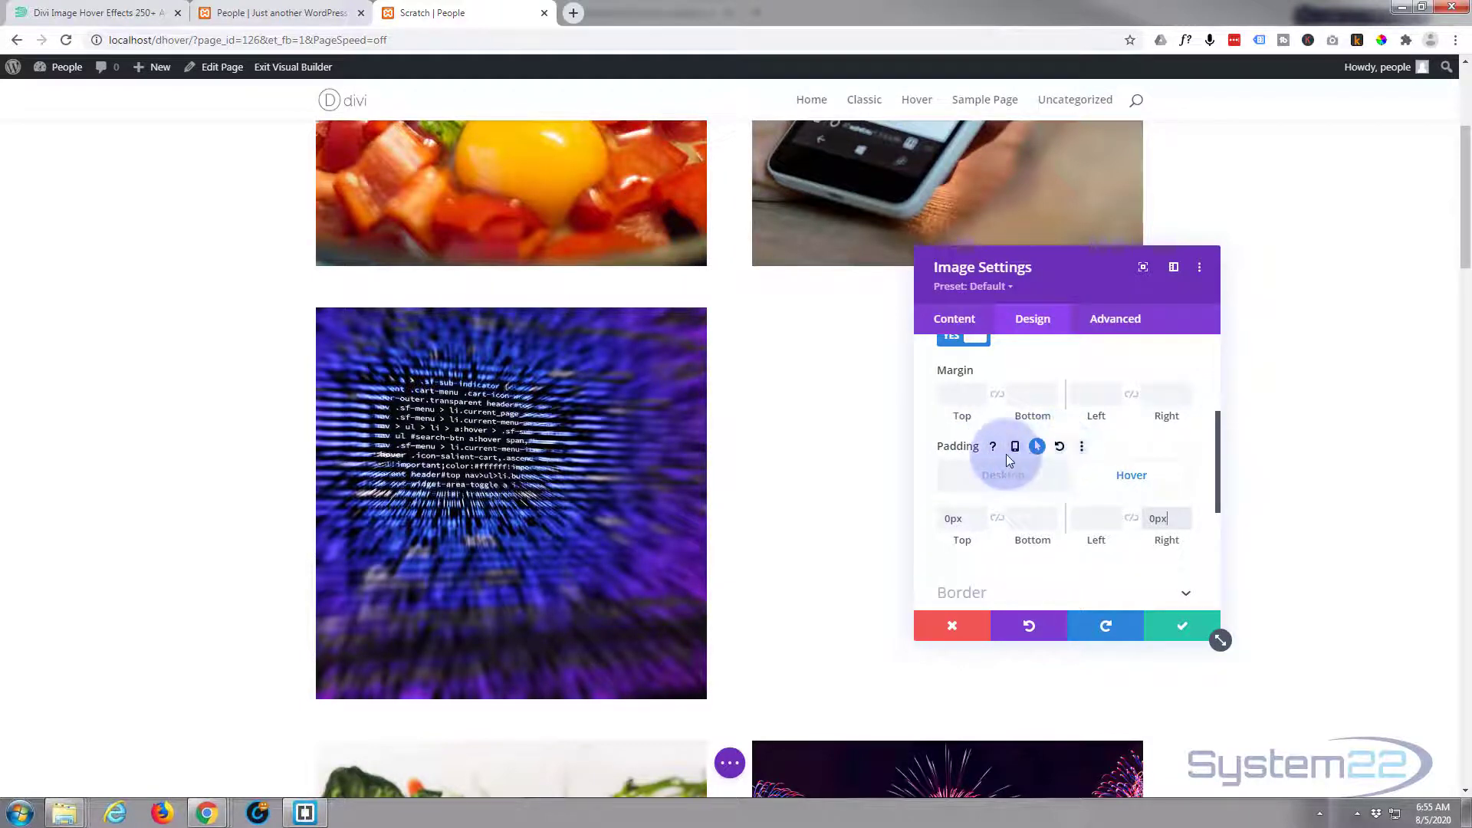
# Set the image's transition duration to 1150ms and its transition speed curve to Ease-In-Out
pyautogui.click(1119, 325)
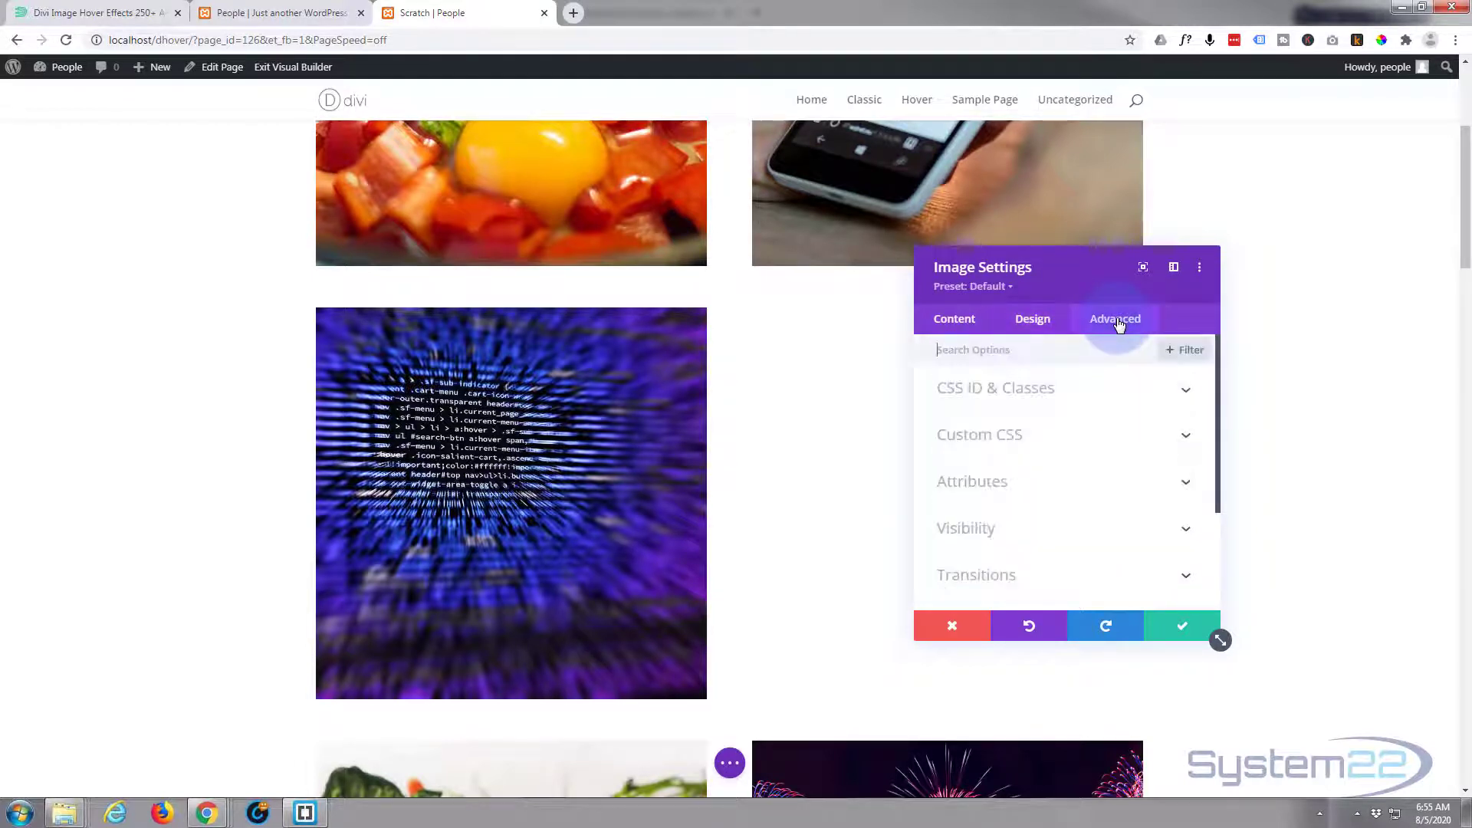
pyautogui.click(1067, 571)
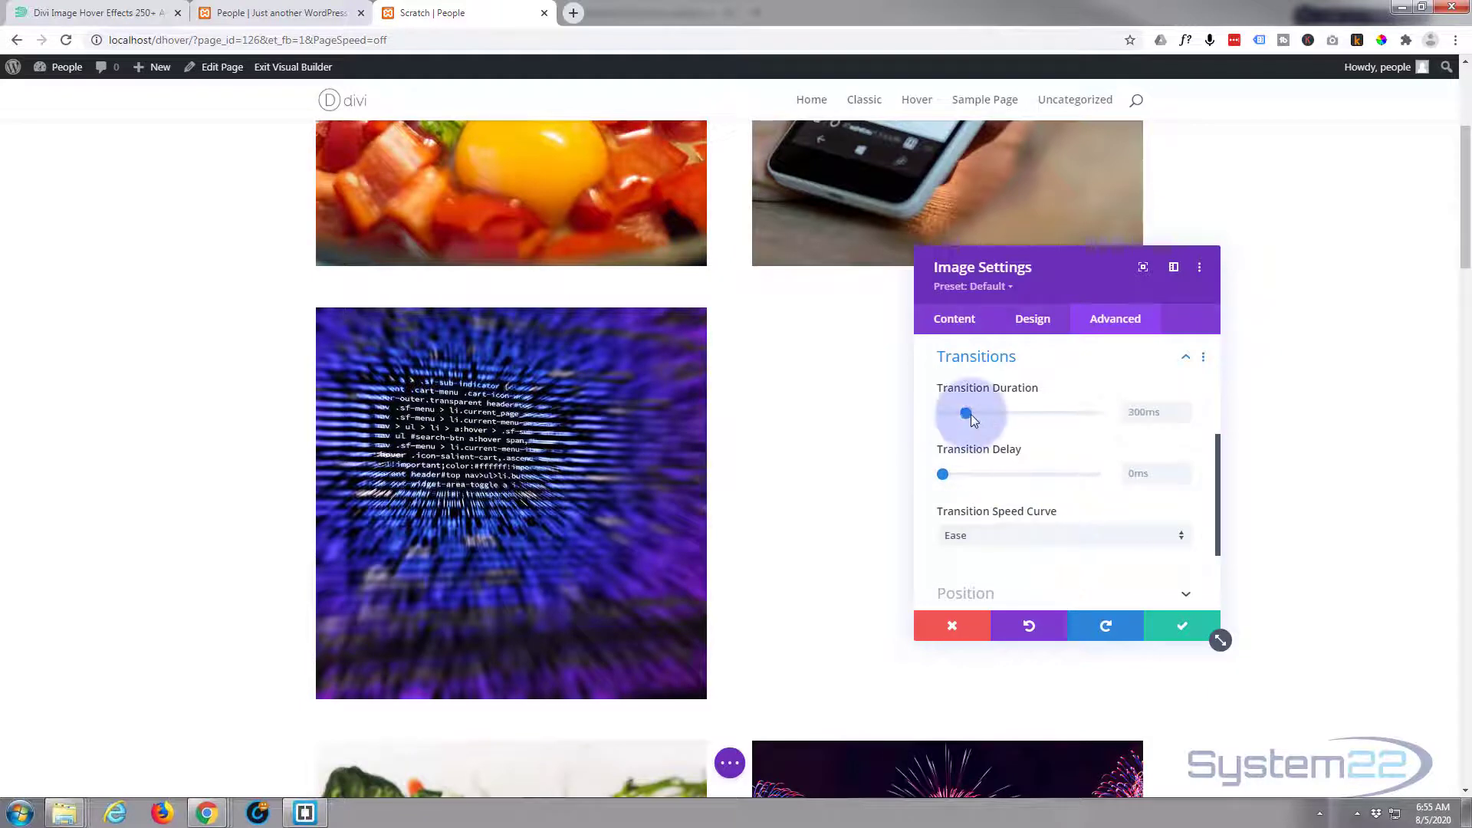
pyautogui.moveTo(966, 411); pyautogui.dragTo(1030, 415)
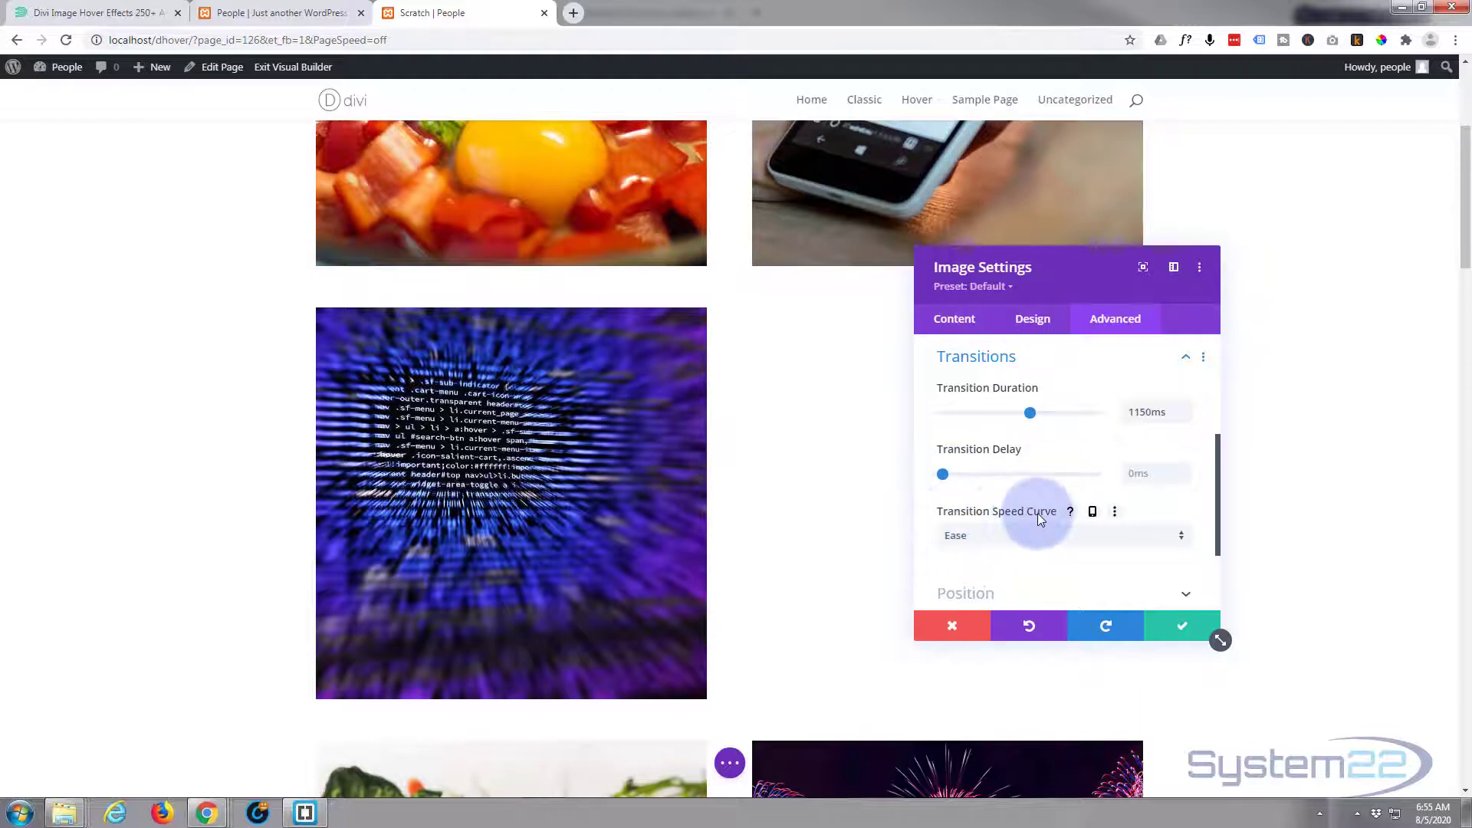
pyautogui.click(1039, 534)
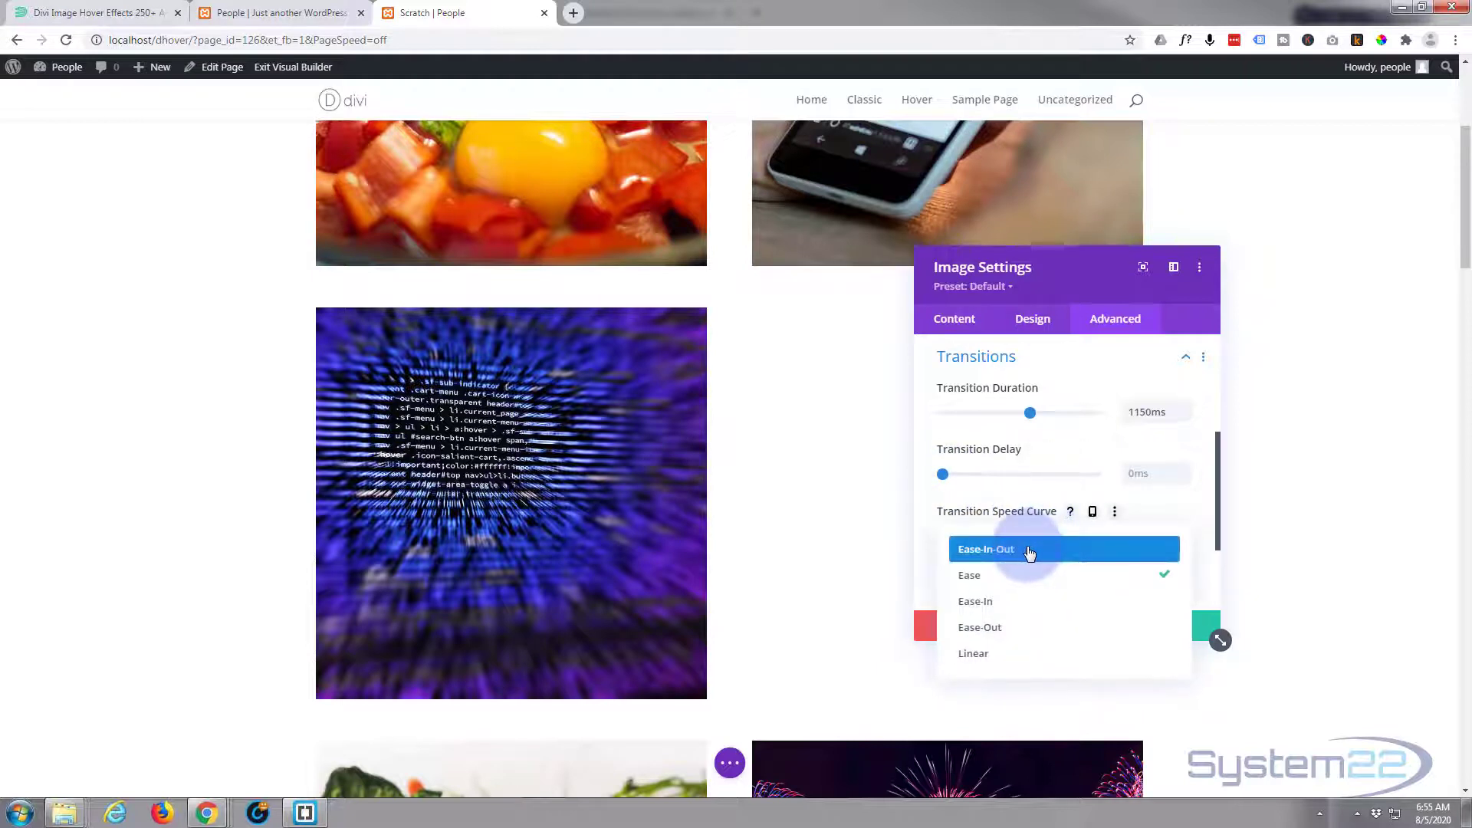
pyautogui.click(1029, 550)
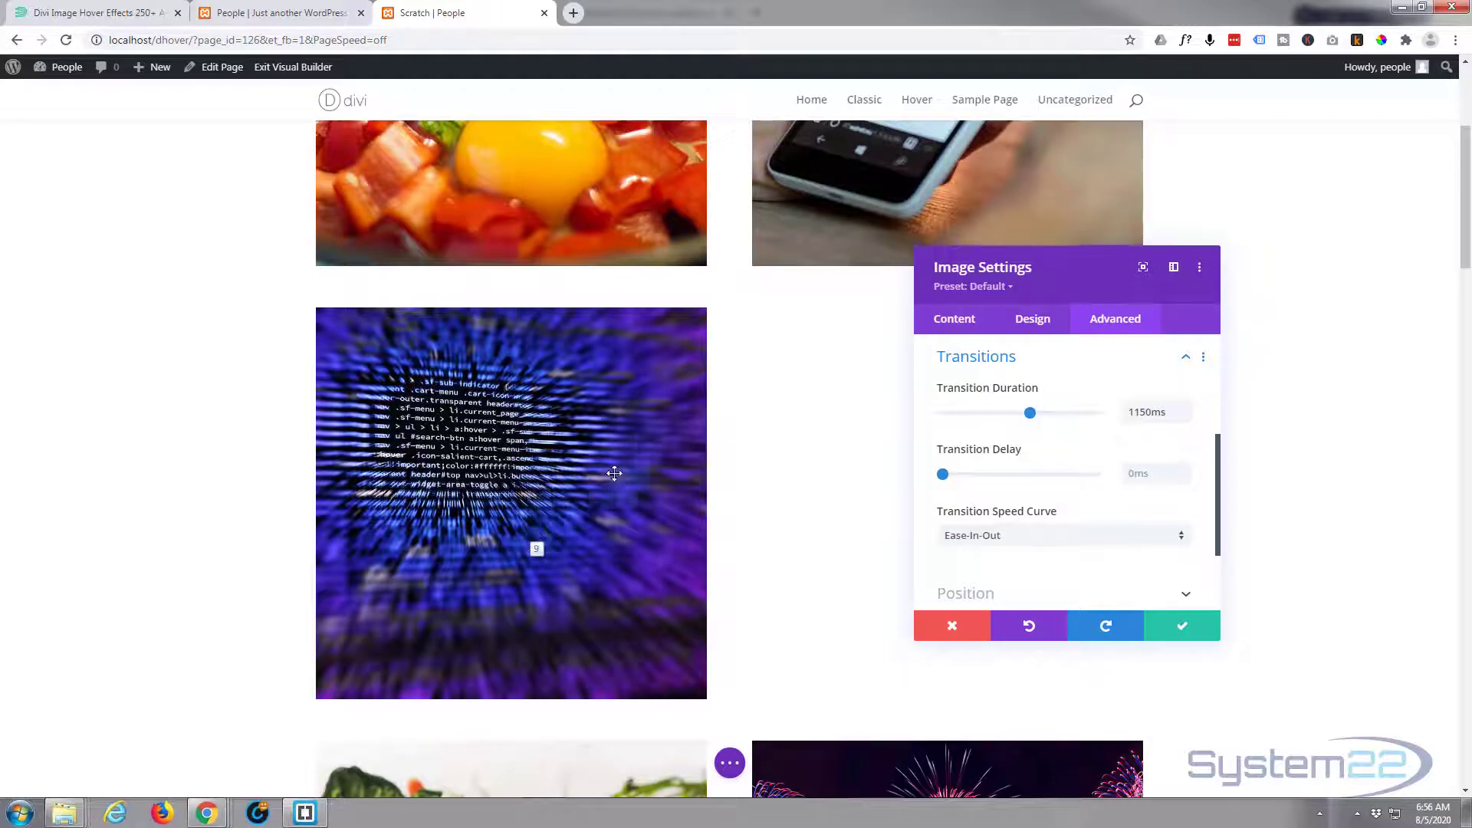
# Clear the image's title text and set its alternative text to "code"
pyautogui.click(1132, 322)
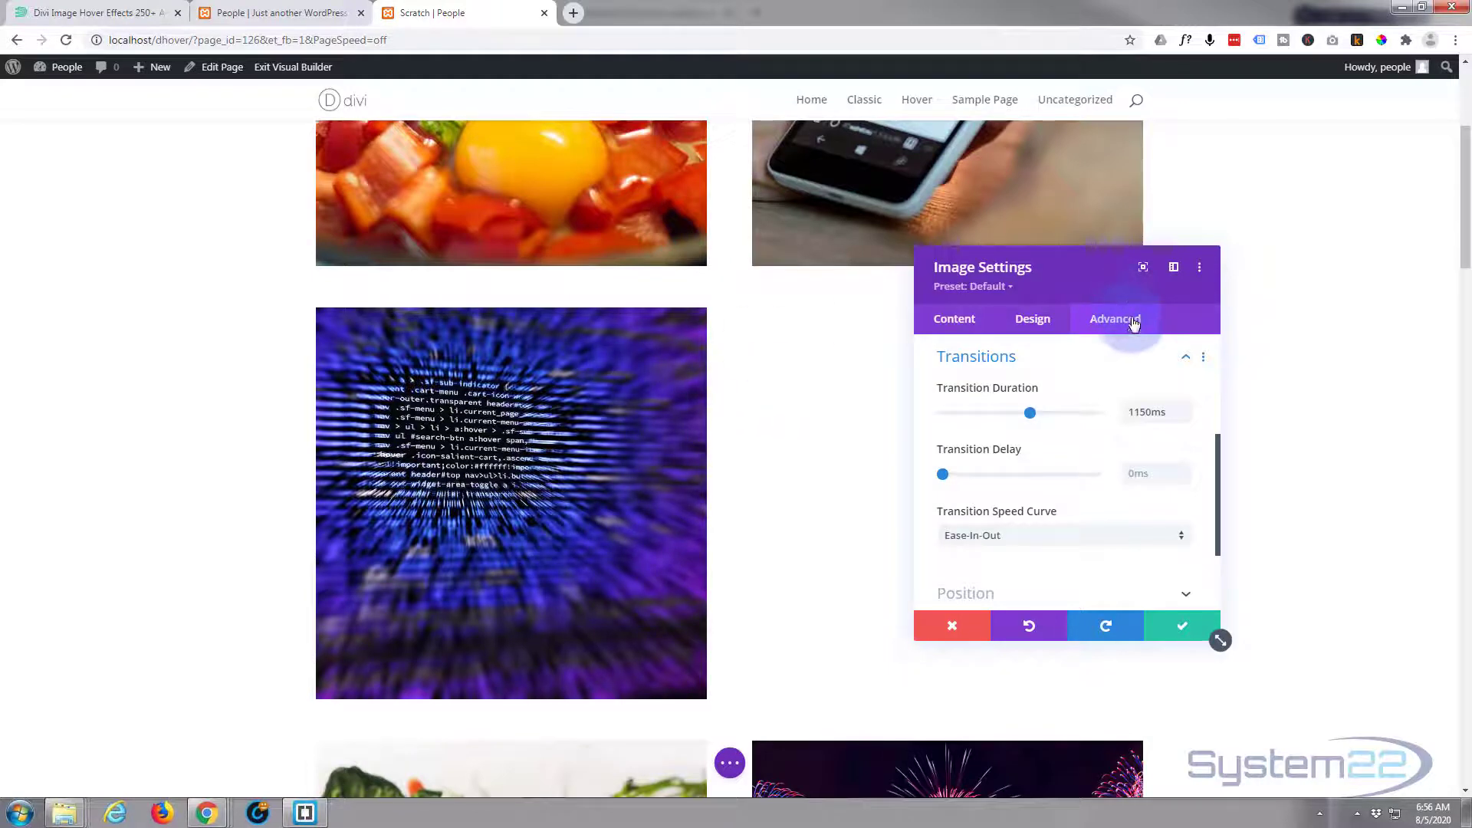
pyautogui.click(1091, 365)
pyautogui.scroll(1, 1036, 468)
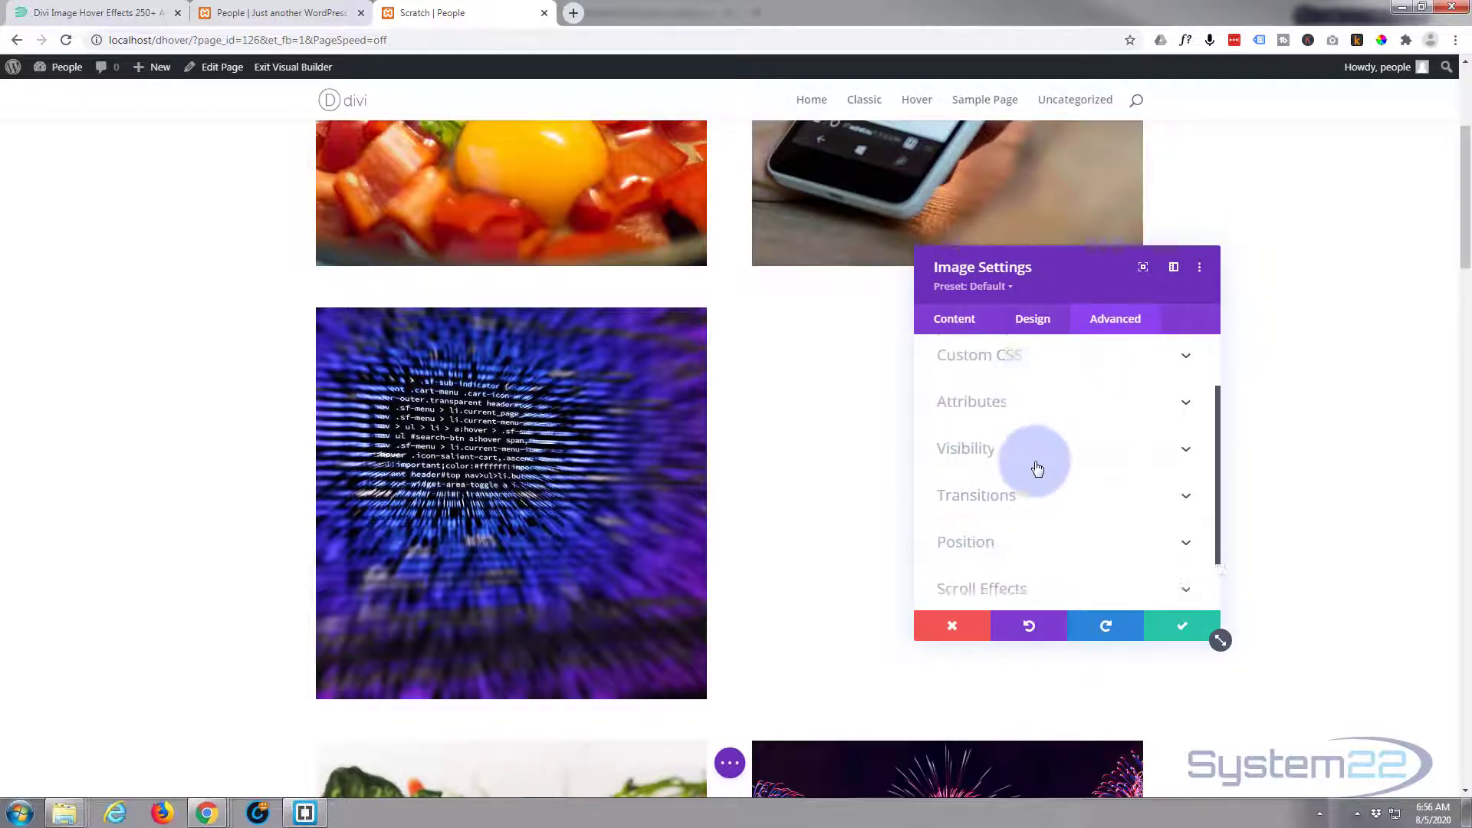
pyautogui.scroll(2, 1037, 467)
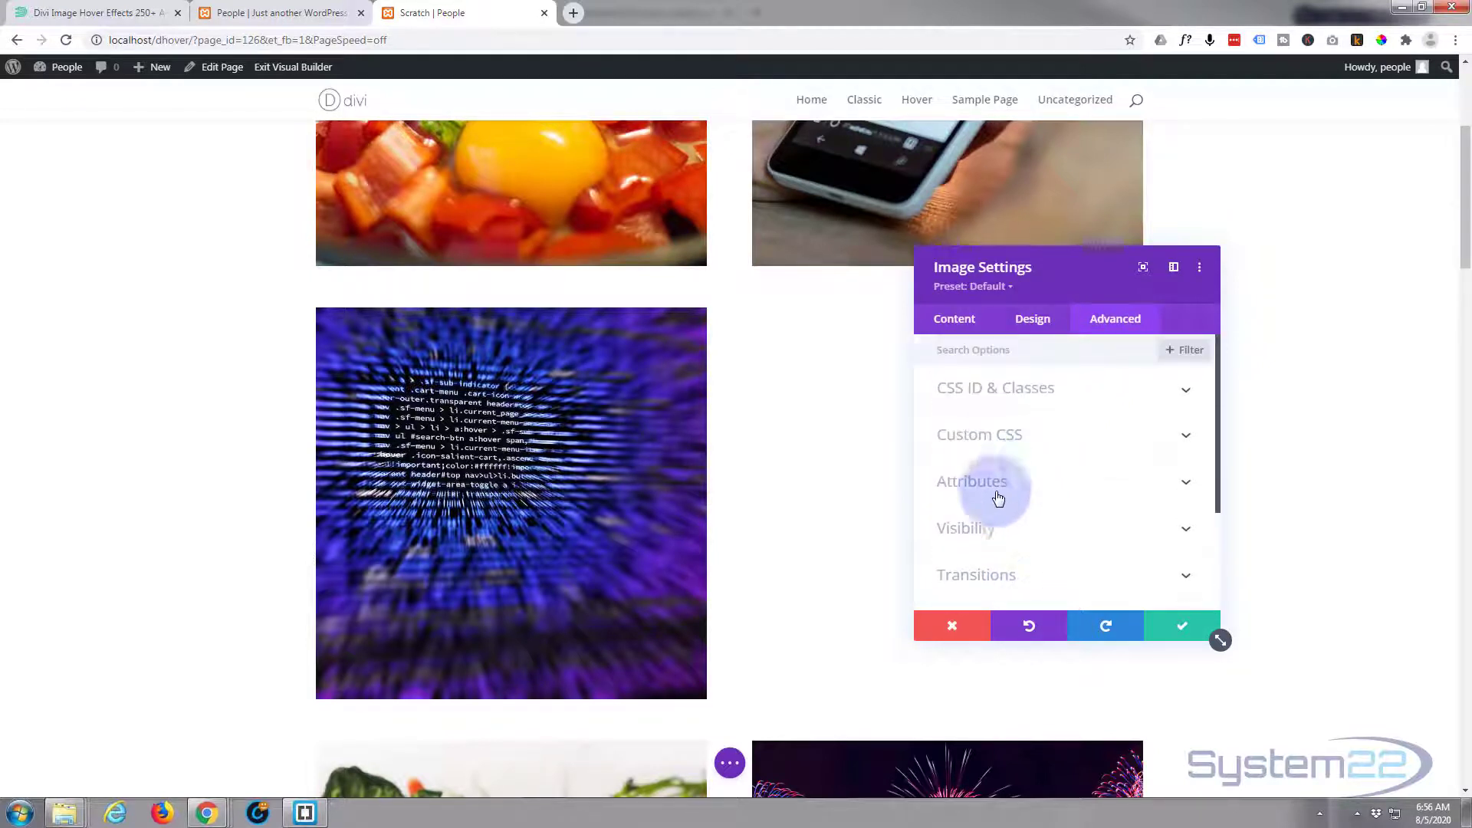
pyautogui.click(1055, 482)
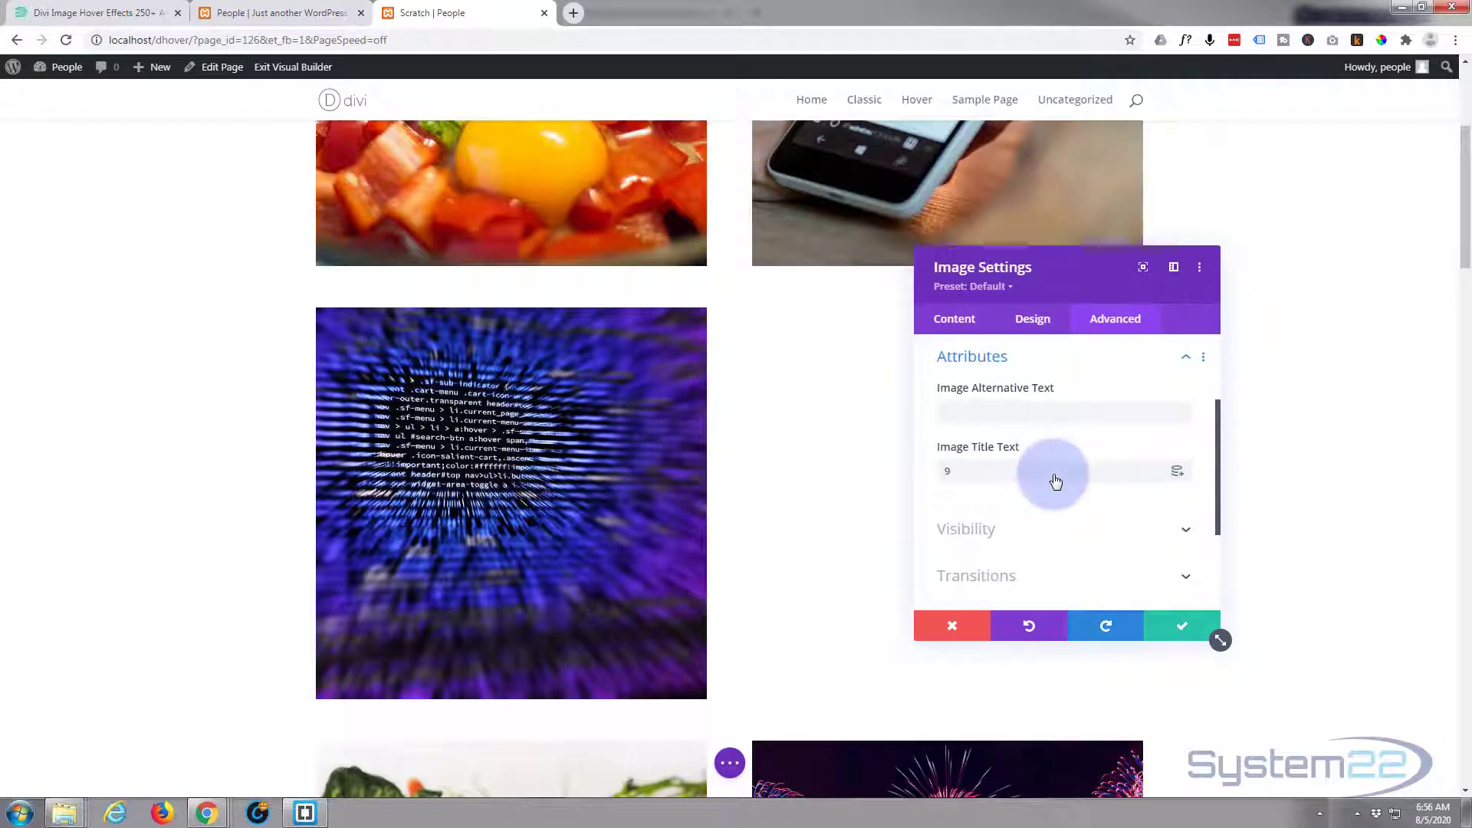
pyautogui.moveTo(1055, 481); pyautogui.dragTo(922, 482)
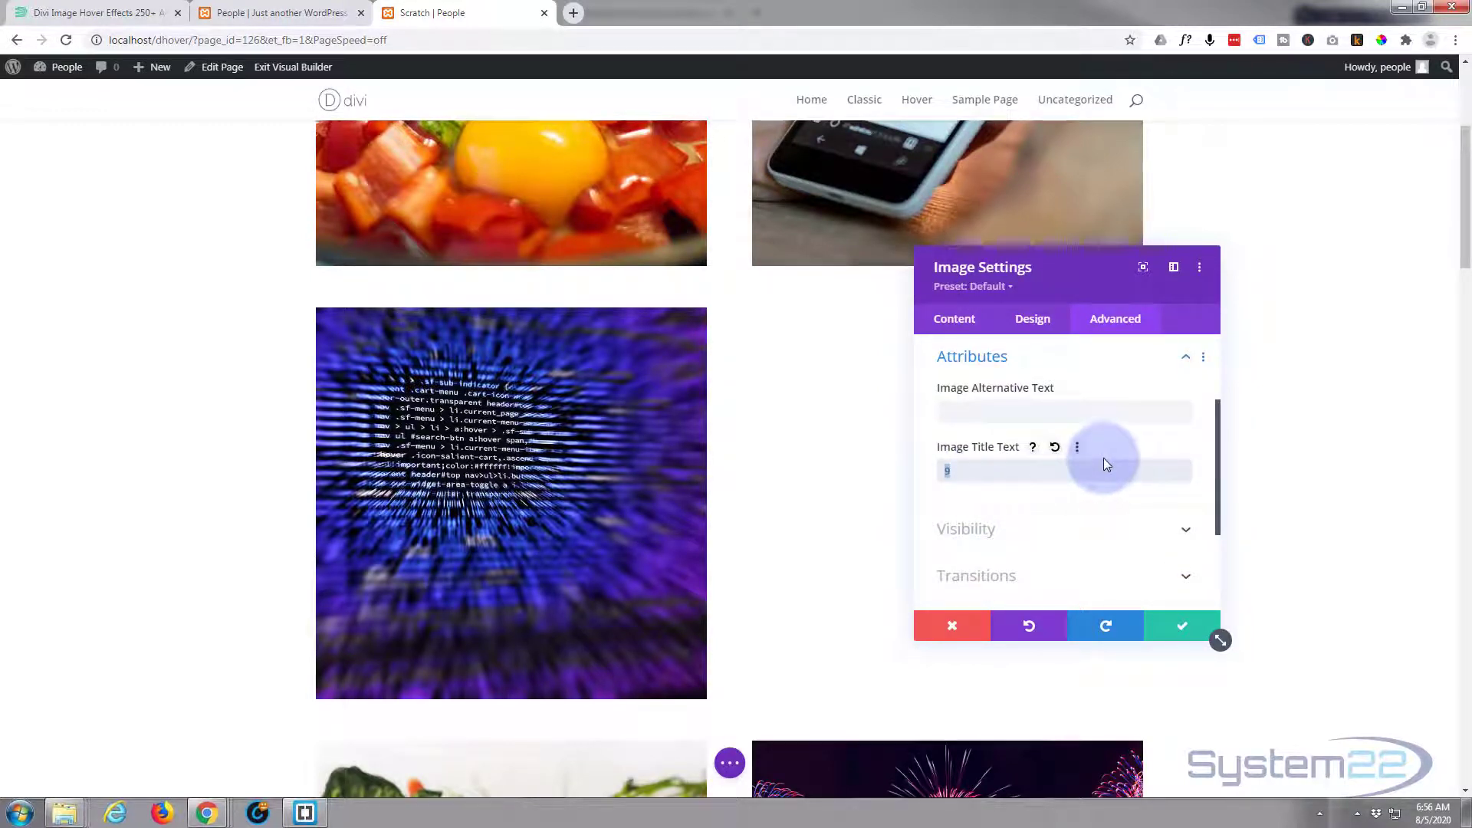
pyautogui.press('BackSpace')
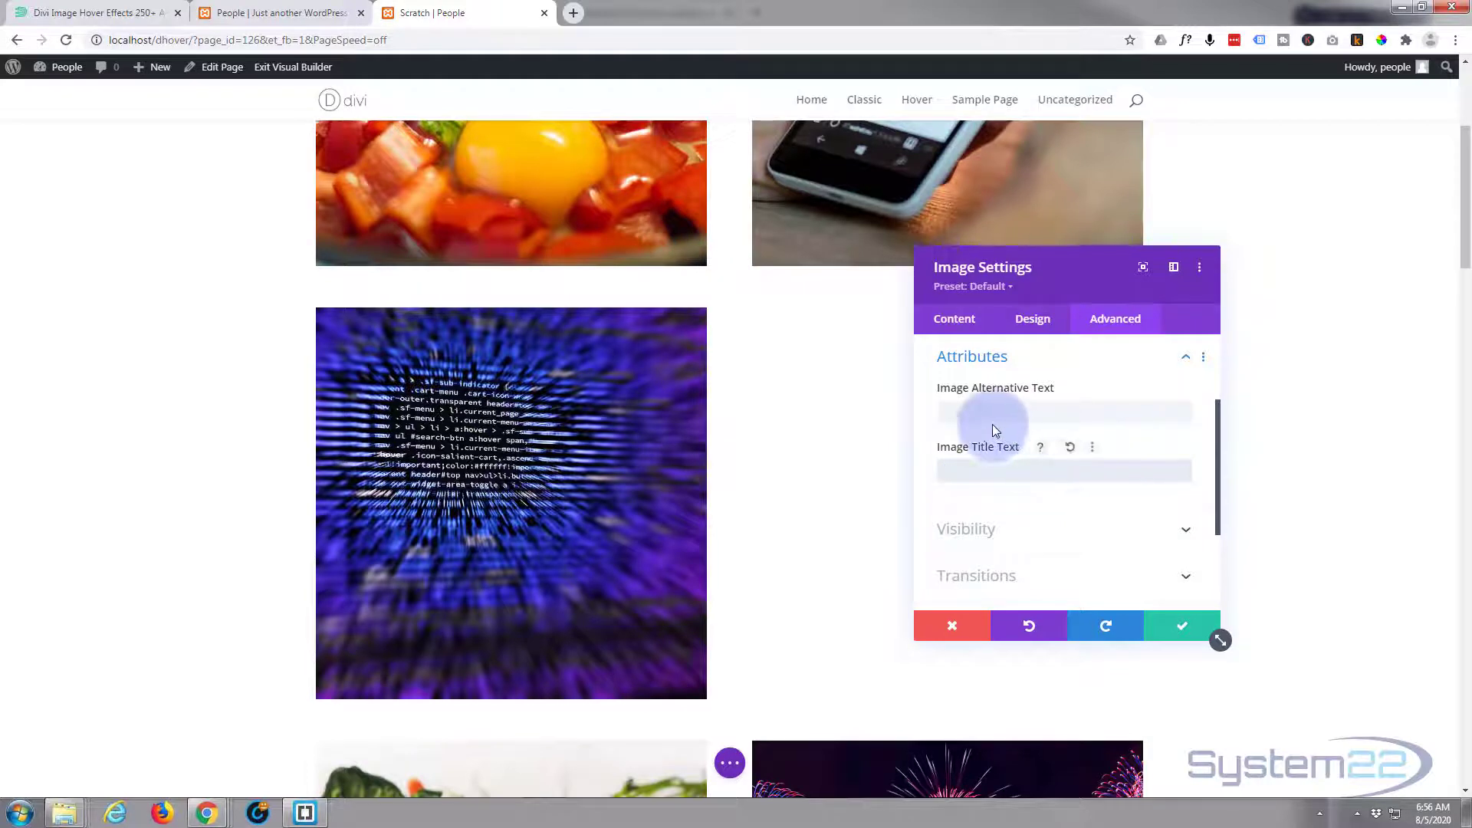
pyautogui.click(953, 411)
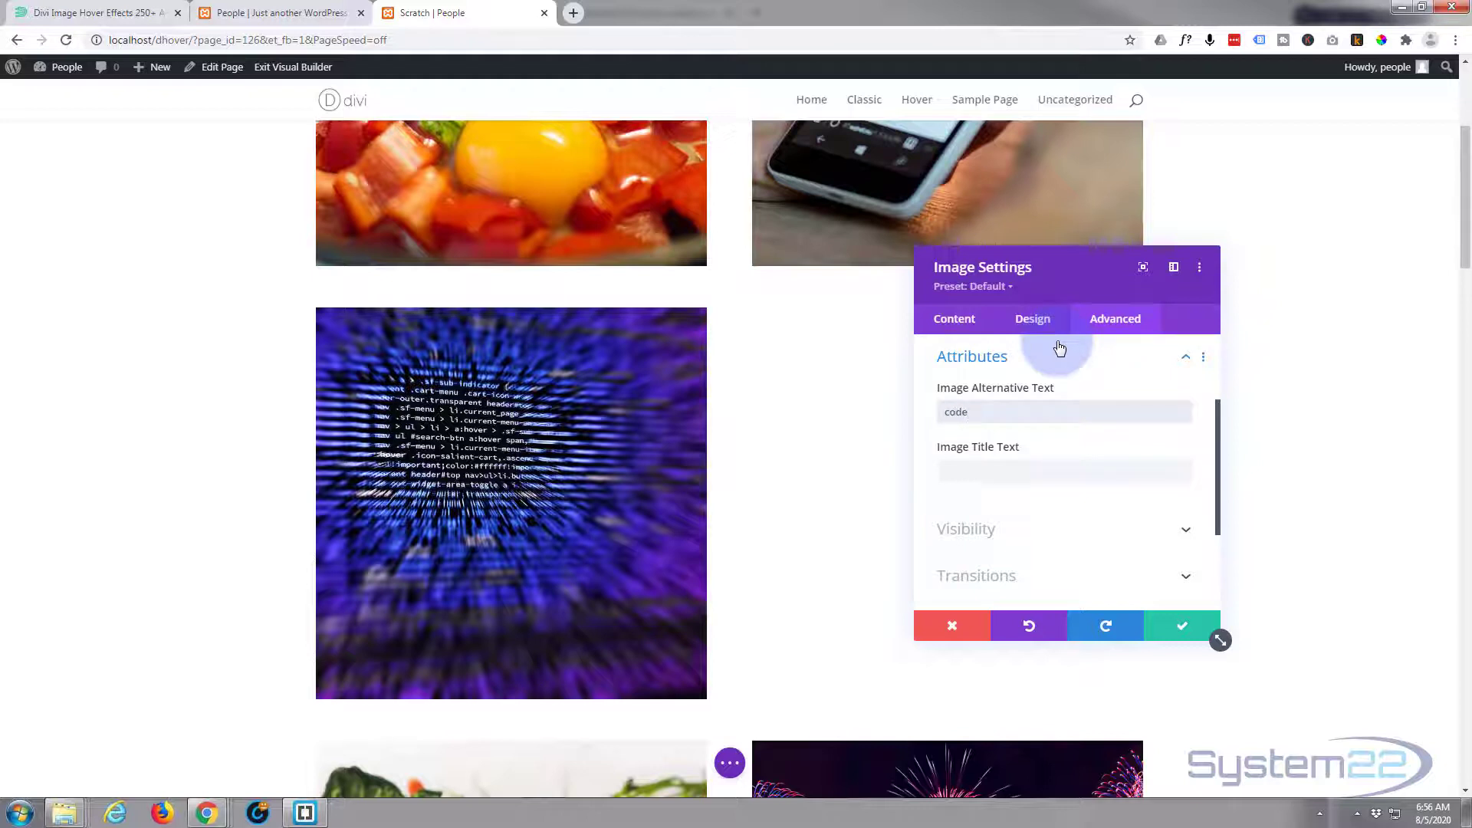
pyautogui.click(984, 410)
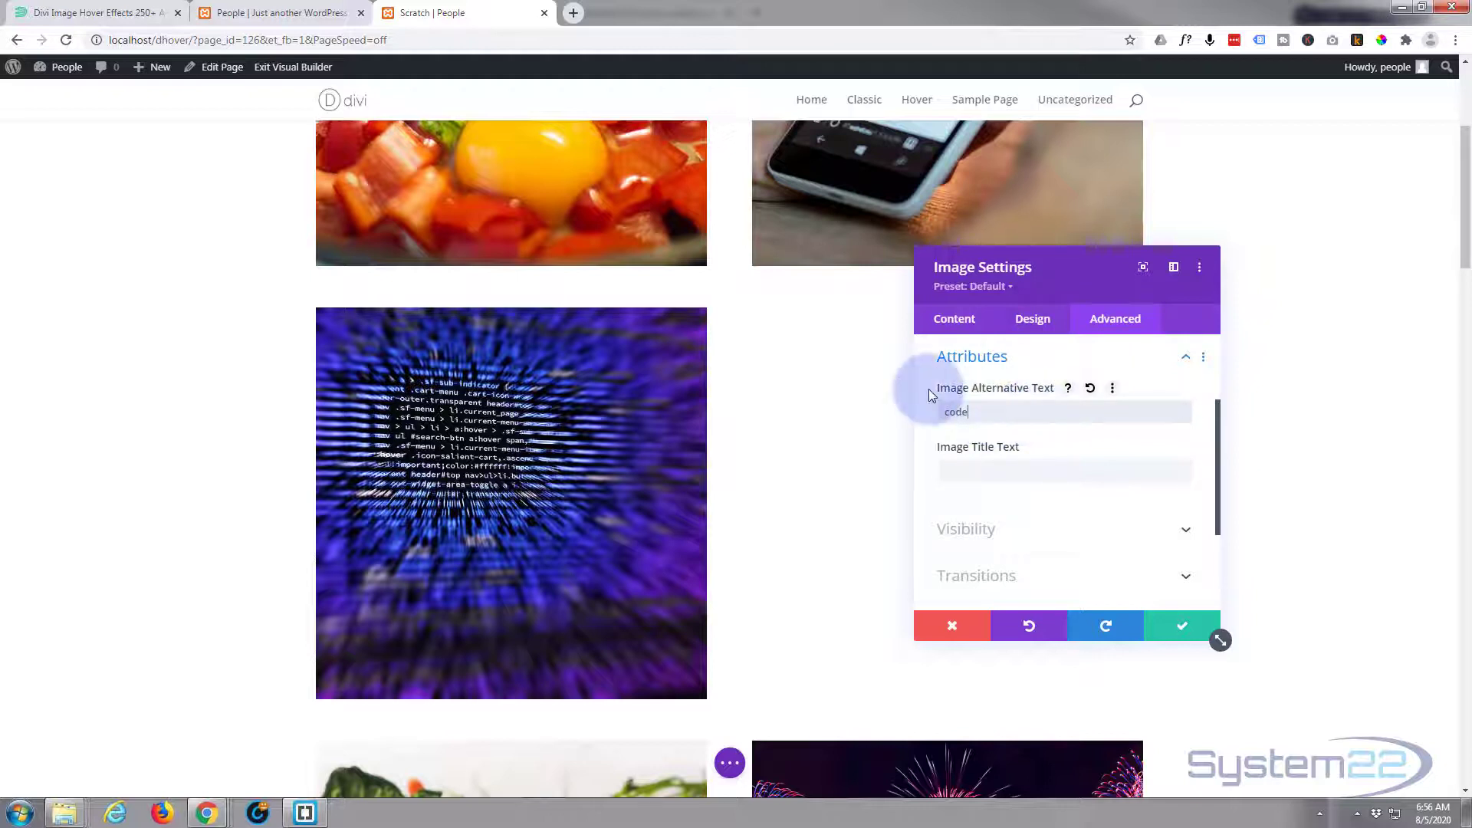
pyautogui.click(1134, 495)
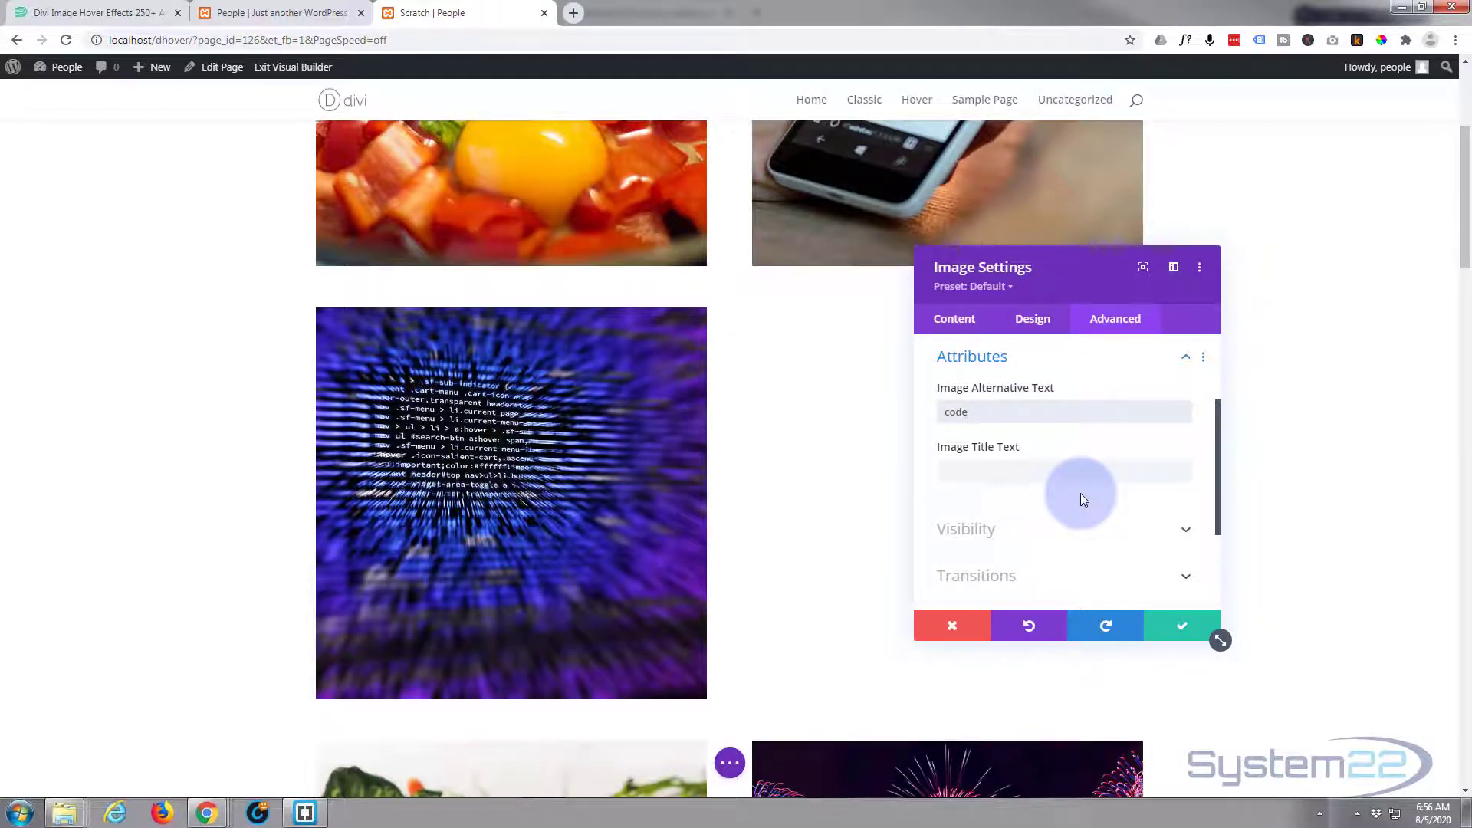
pyautogui.scroll(-1, 1080, 495)
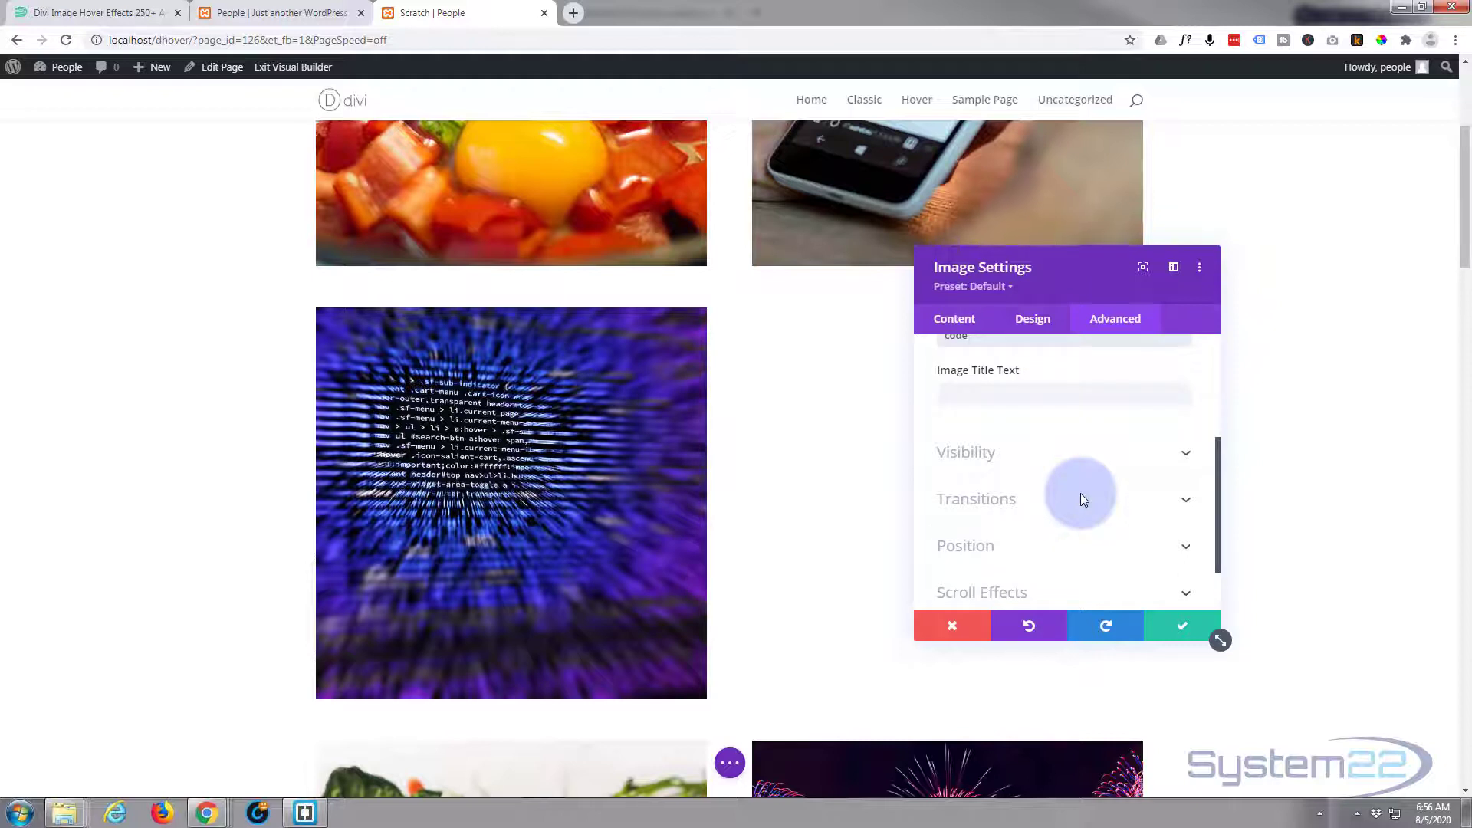
# Switch the code image's padding display back to its desktop values and save the image module's settings
pyautogui.scroll(1, 1081, 497)
pyautogui.scroll(1, 1081, 497)
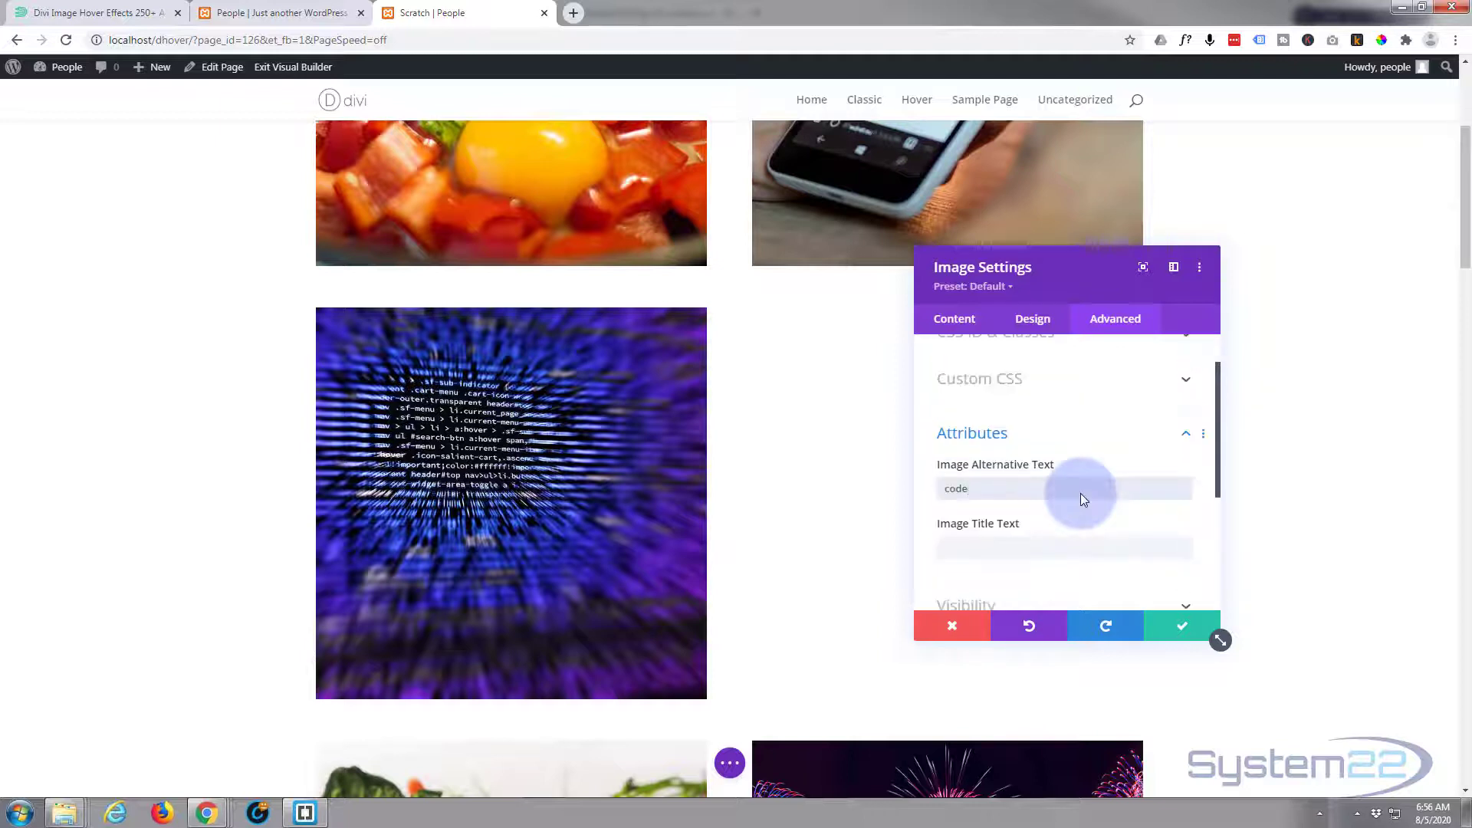
pyautogui.click(1043, 324)
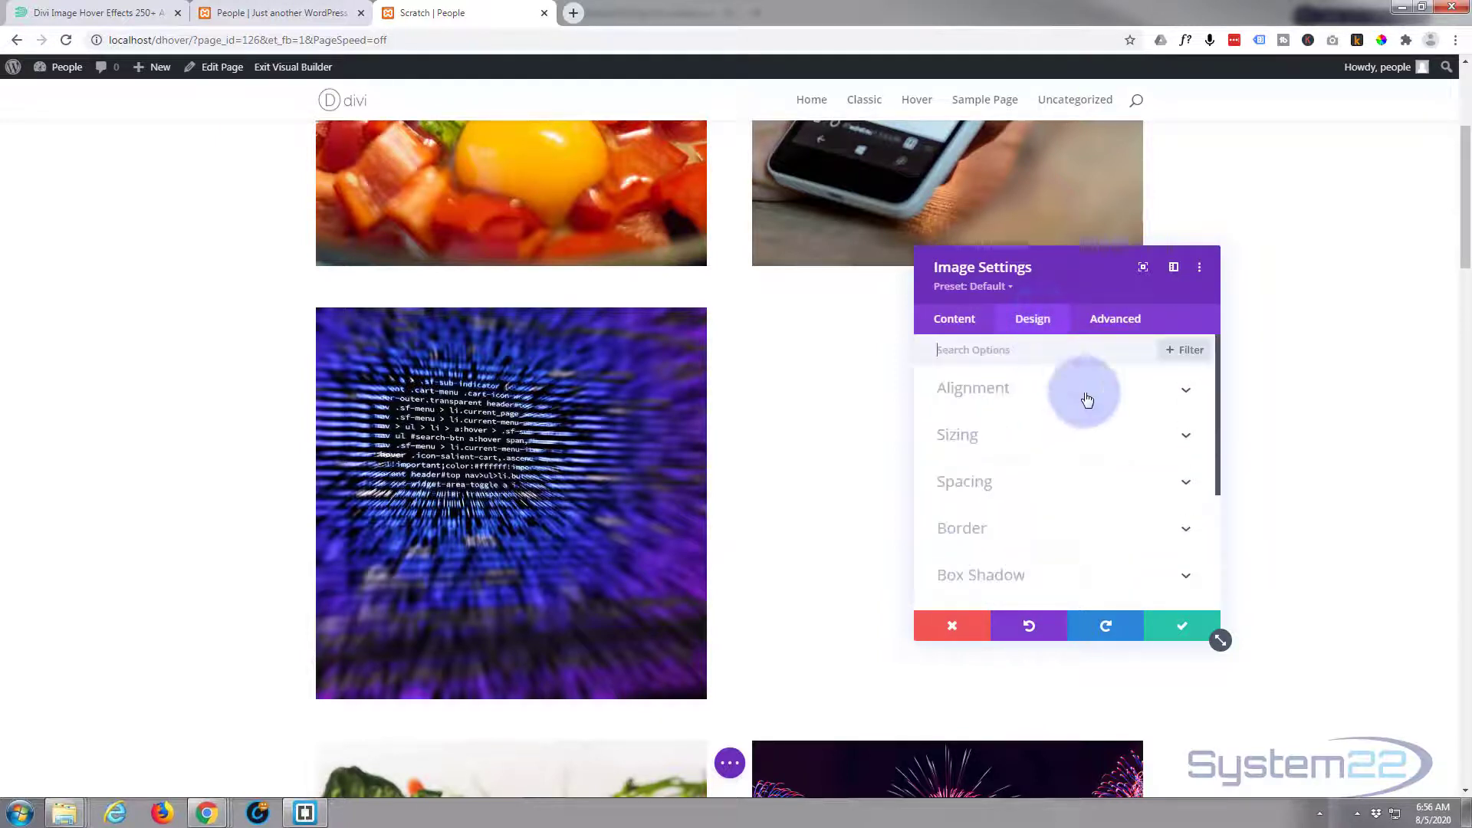
pyautogui.click(1054, 487)
pyautogui.scroll(-1, 1035, 508)
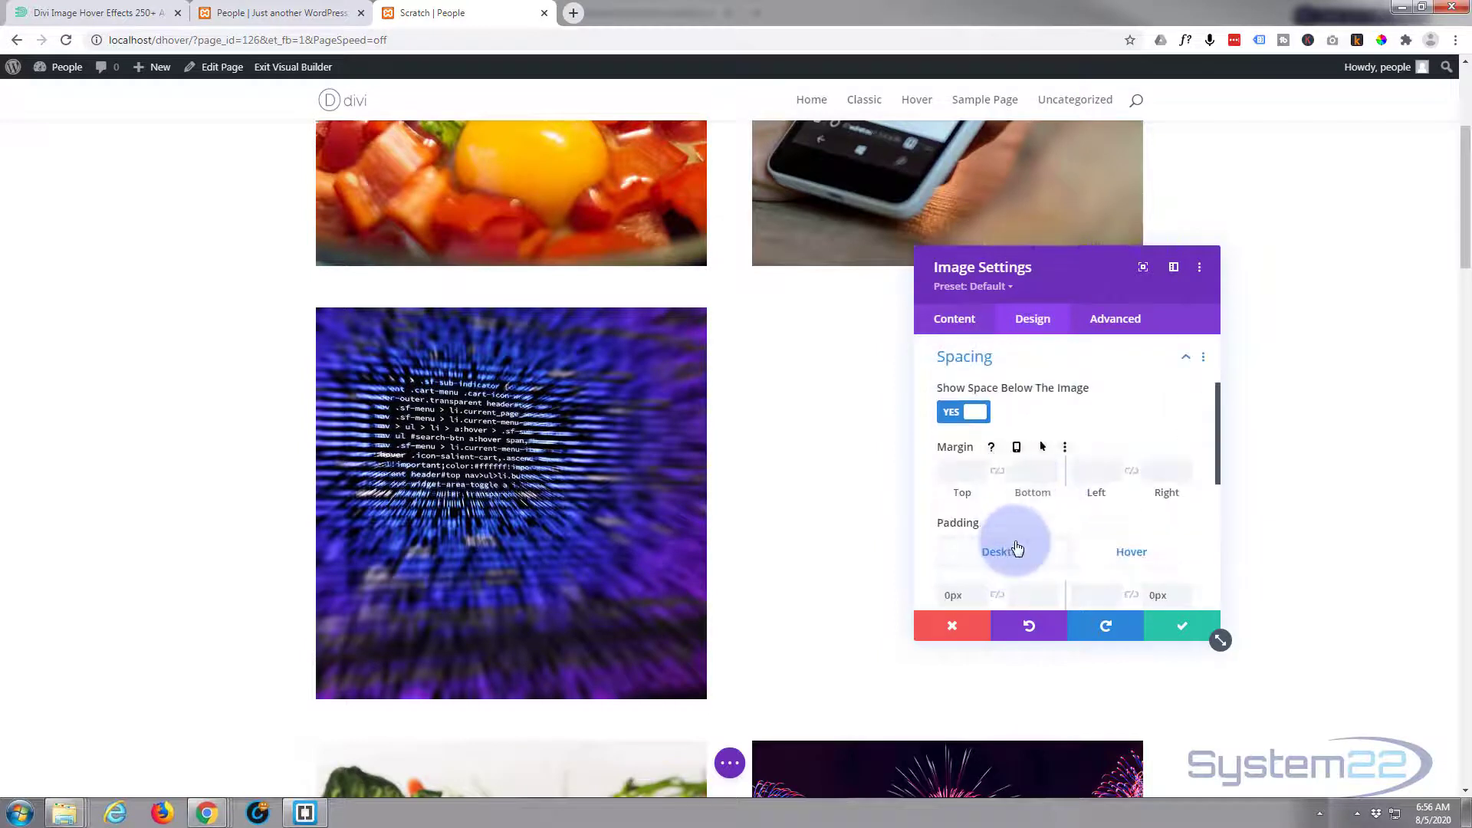
pyautogui.scroll(-2, 1020, 549)
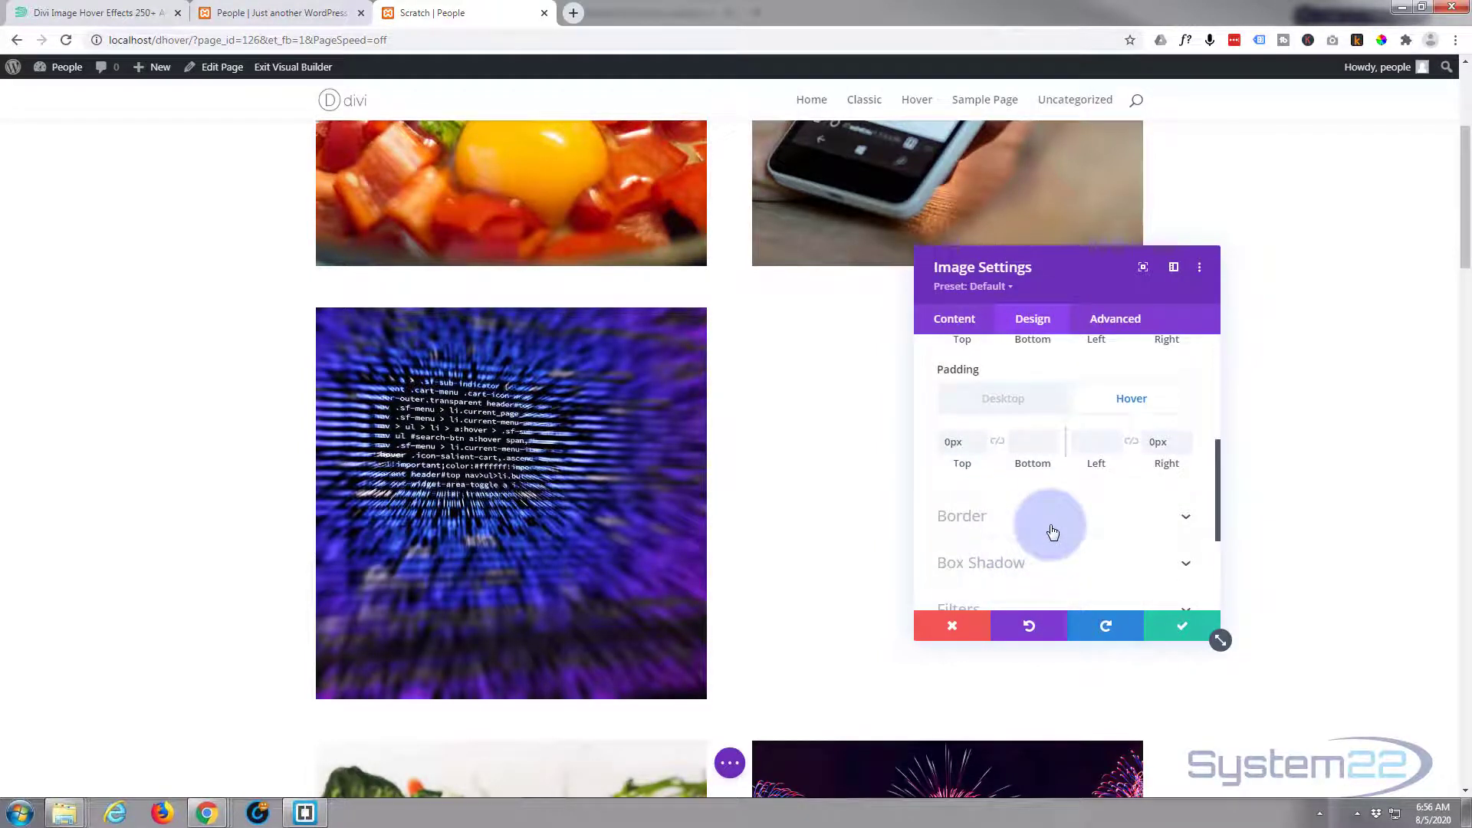
pyautogui.click(995, 404)
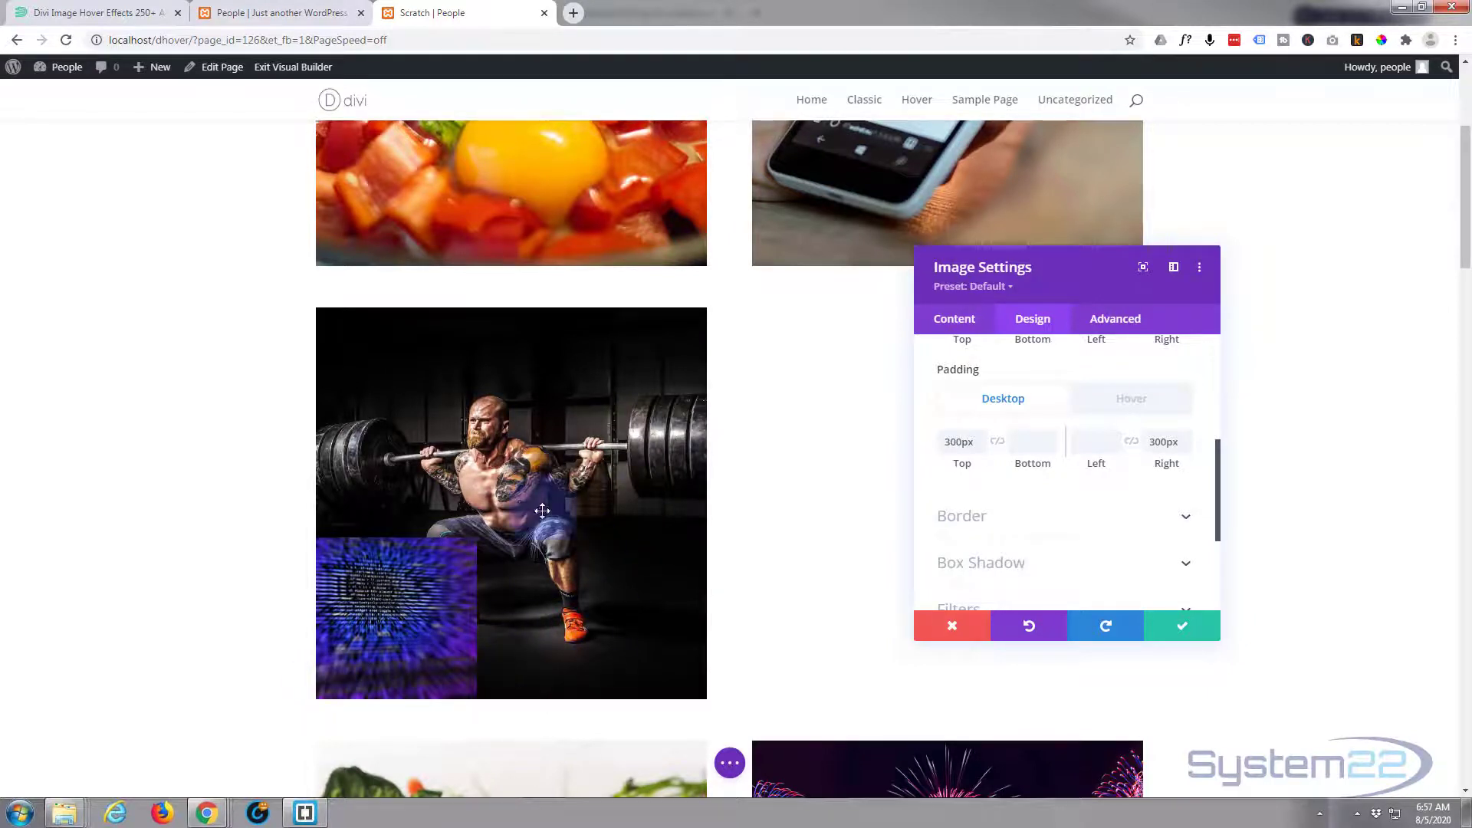
pyautogui.click(1186, 627)
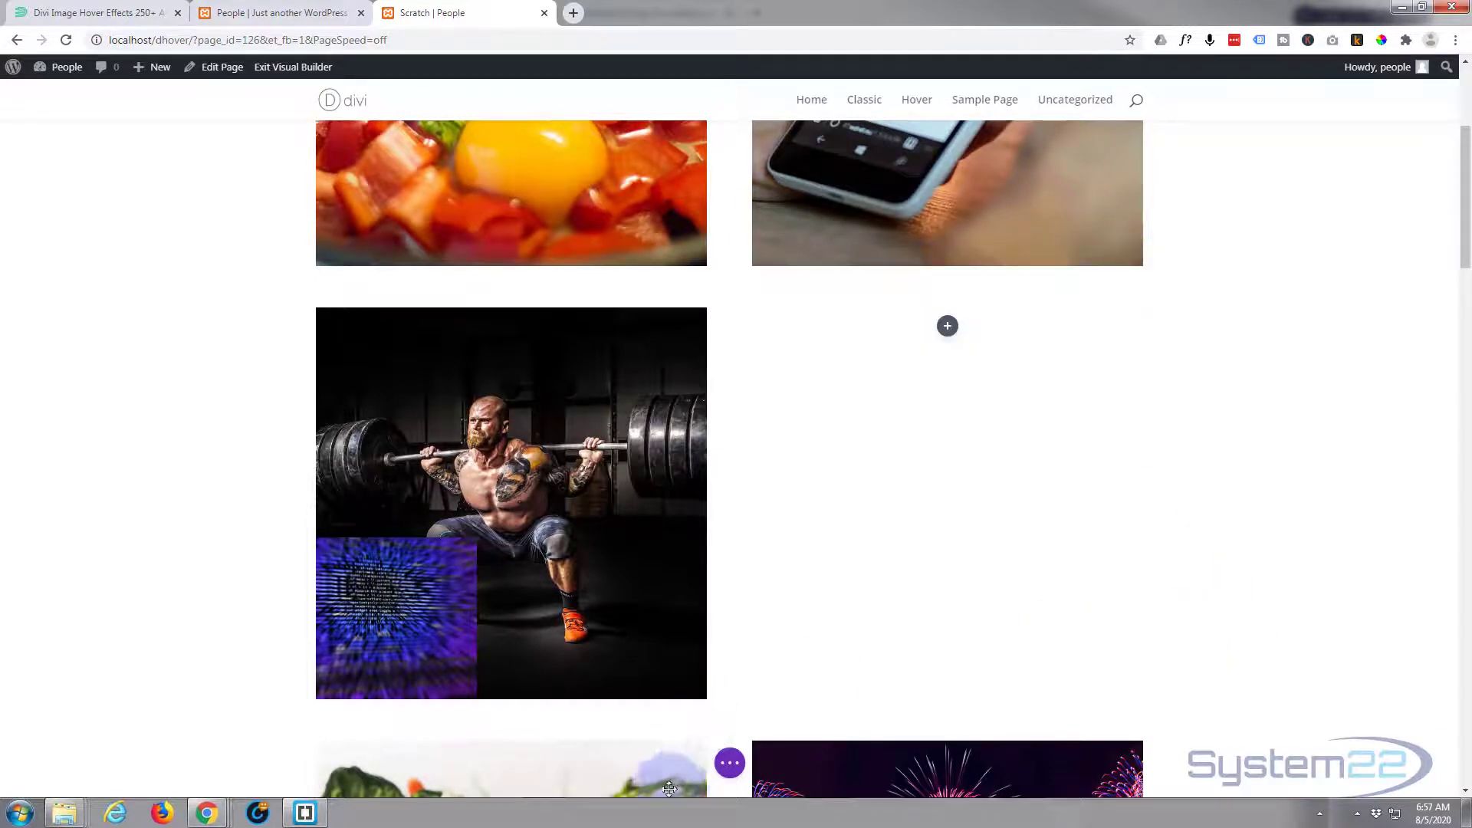
# Save the page as a draft and exit the visual builder to test the hover effect on the page
pyautogui.click(730, 765)
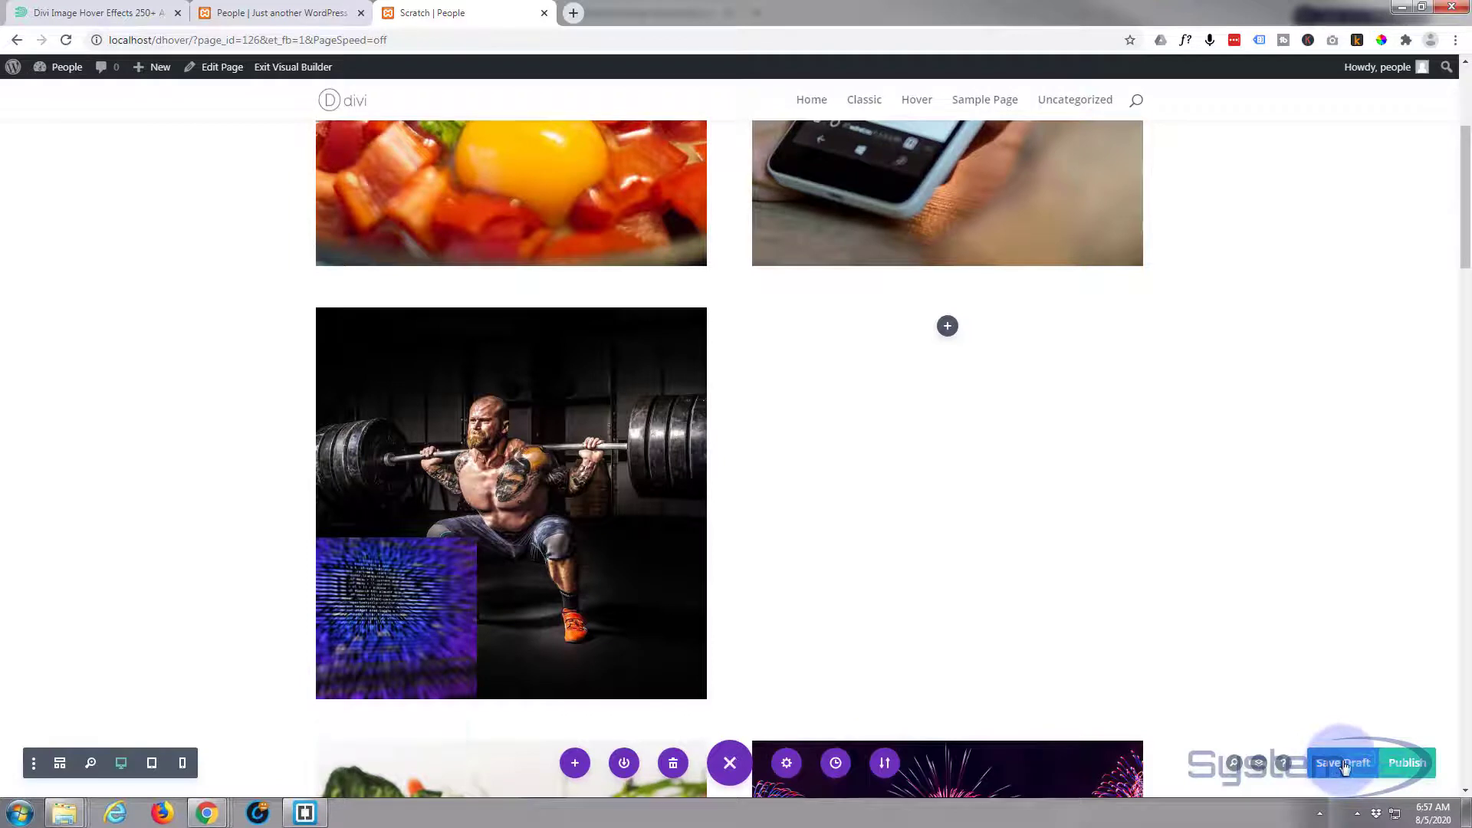
pyautogui.click(1341, 763)
pyautogui.click(309, 73)
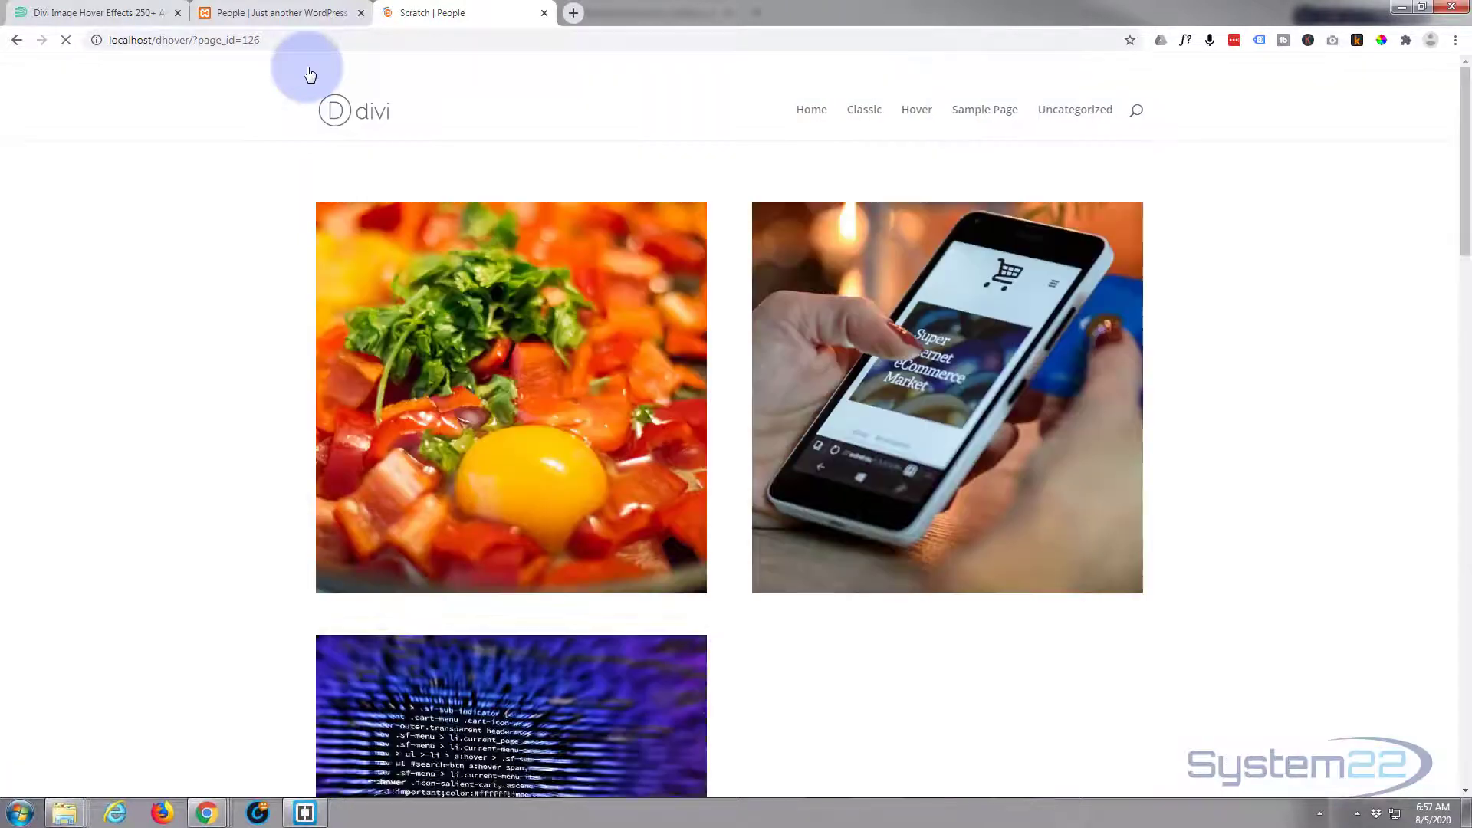
pyautogui.scroll(-5, 197, 242)
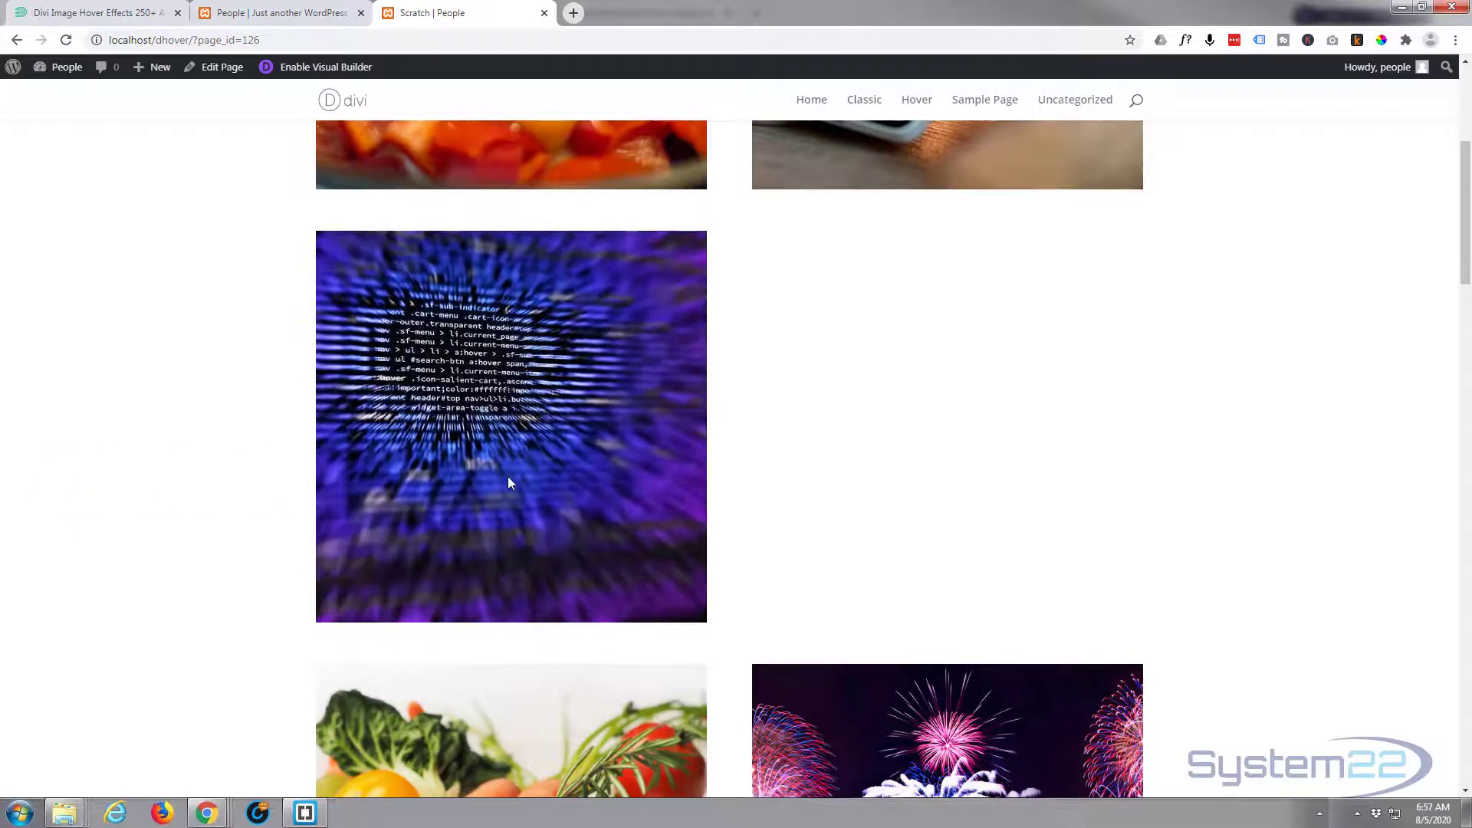
pyautogui.click(222, 497)
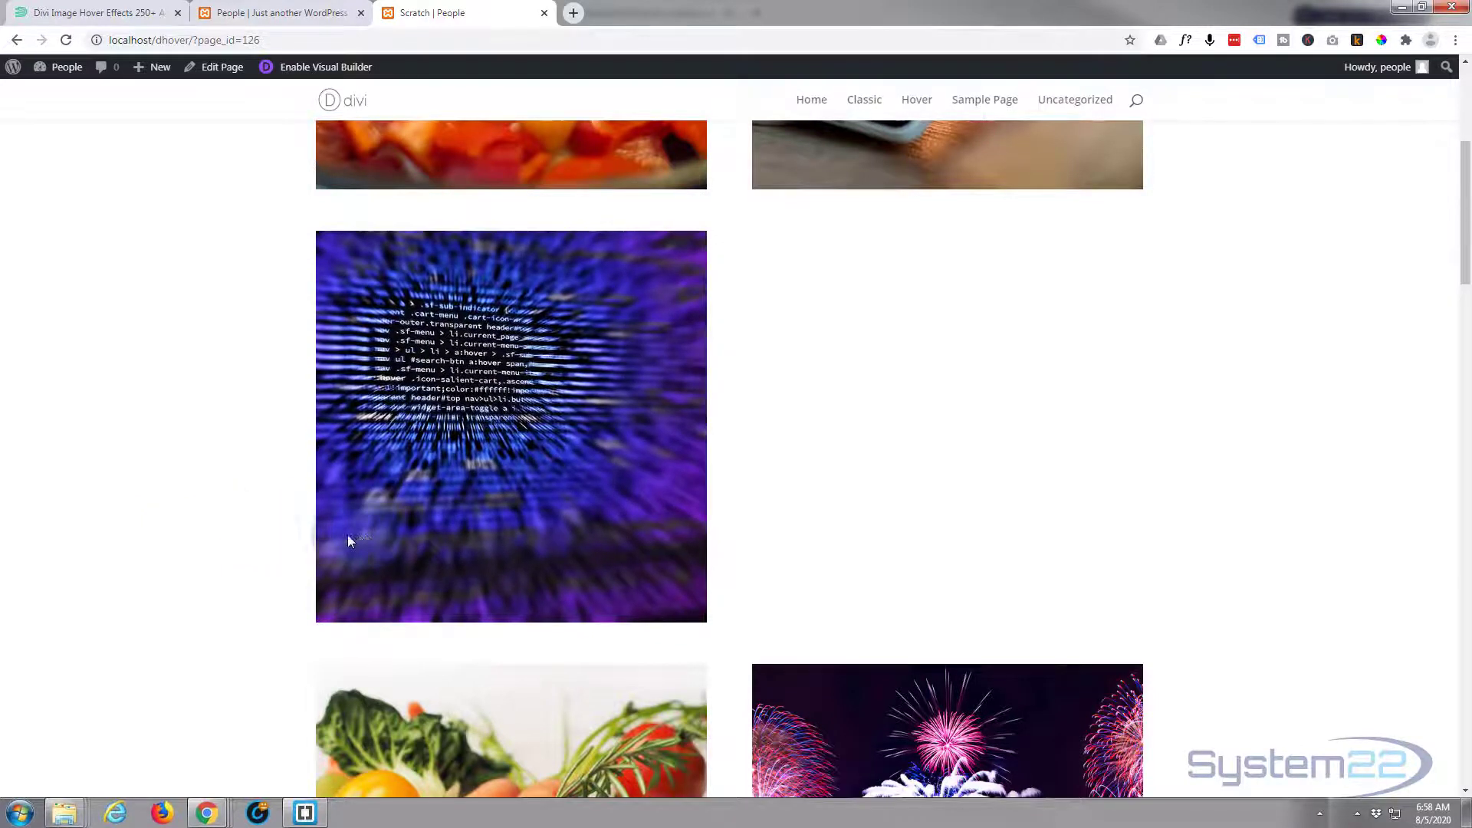
# Re-enable the visual builder and open the settings of the code image over the weightlifter background
pyautogui.click(311, 67)
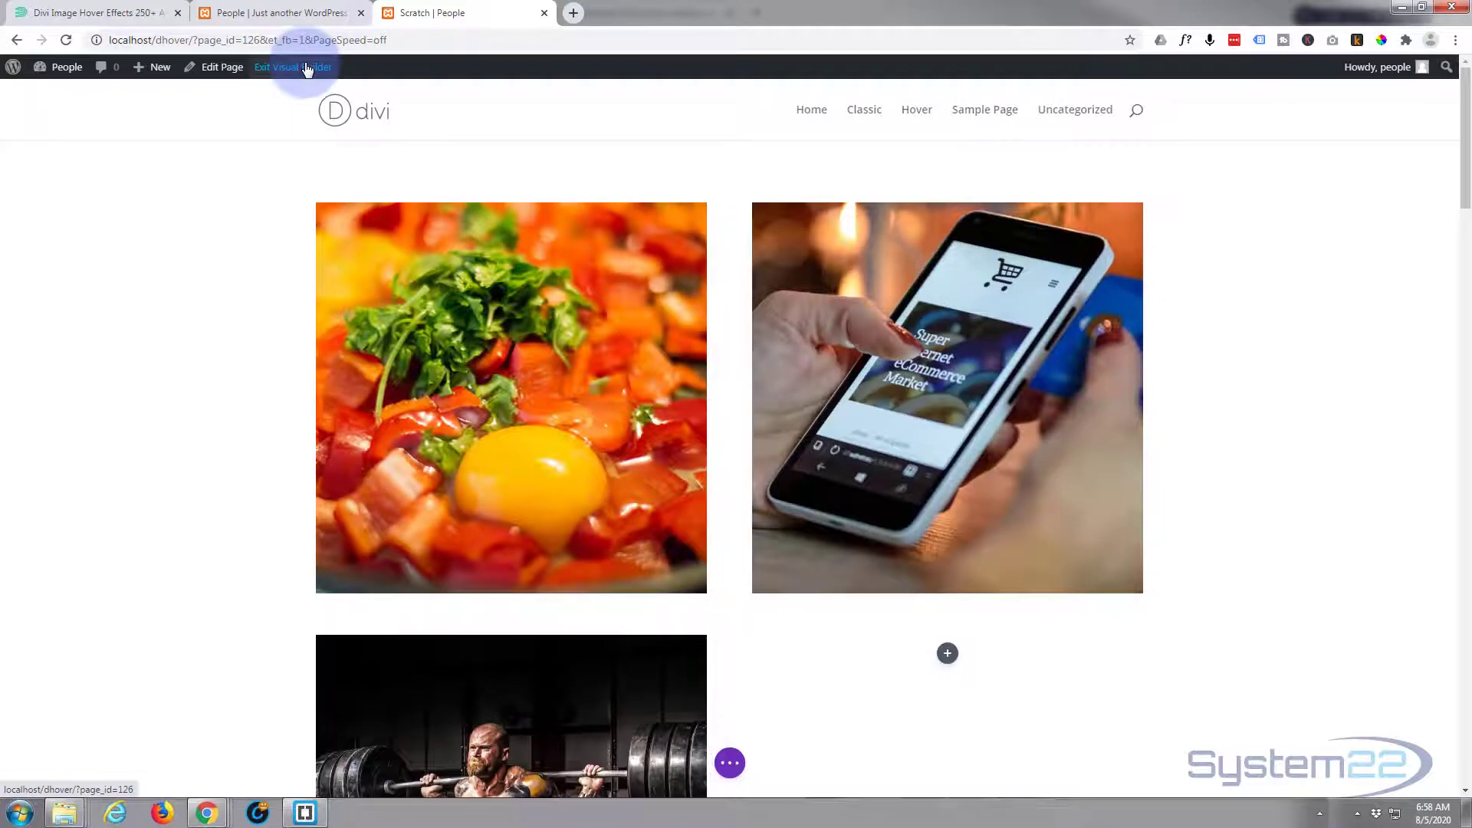
pyautogui.scroll(-1, 246, 461)
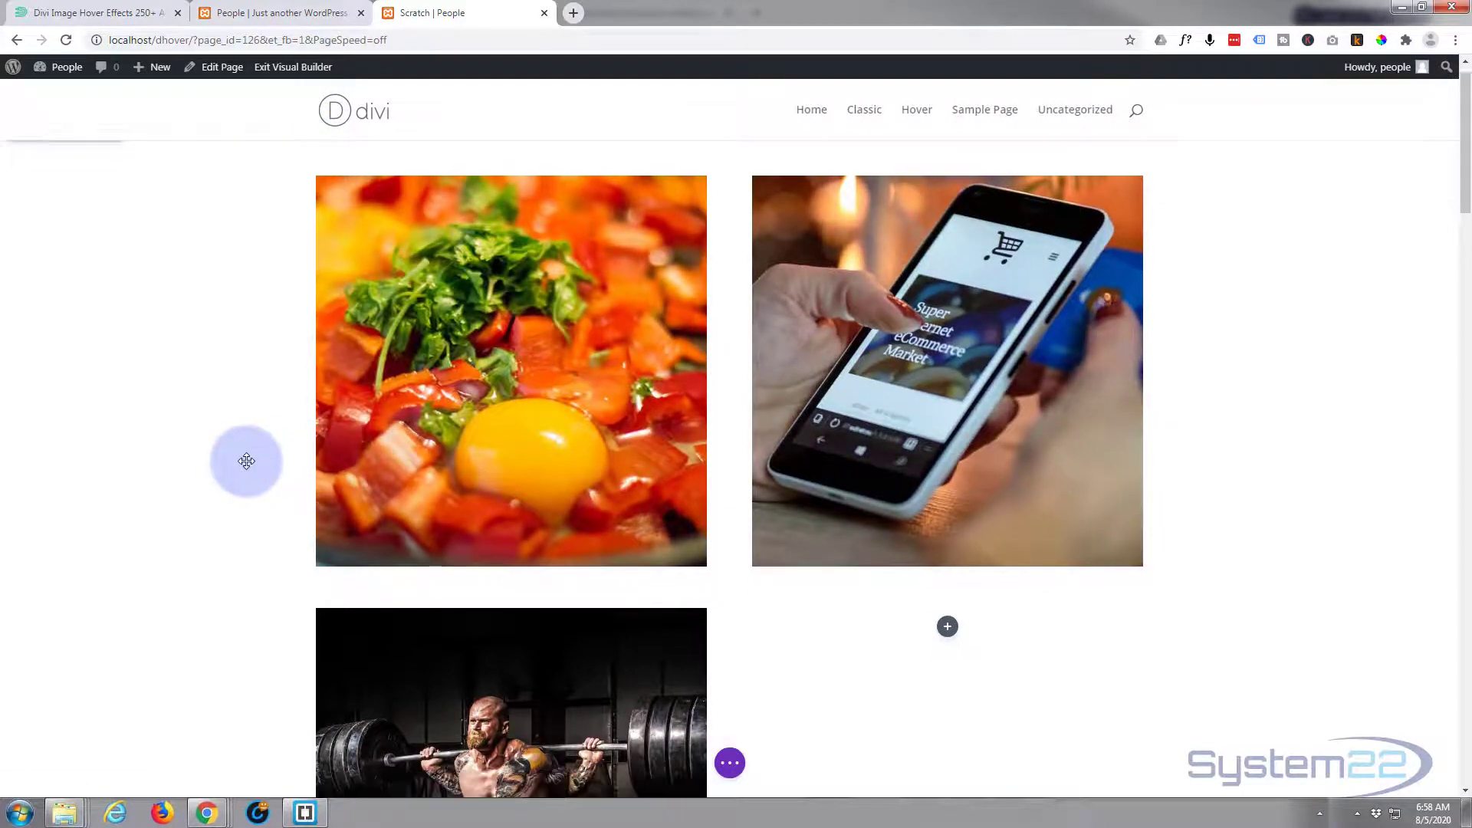
pyautogui.scroll(-5, 246, 461)
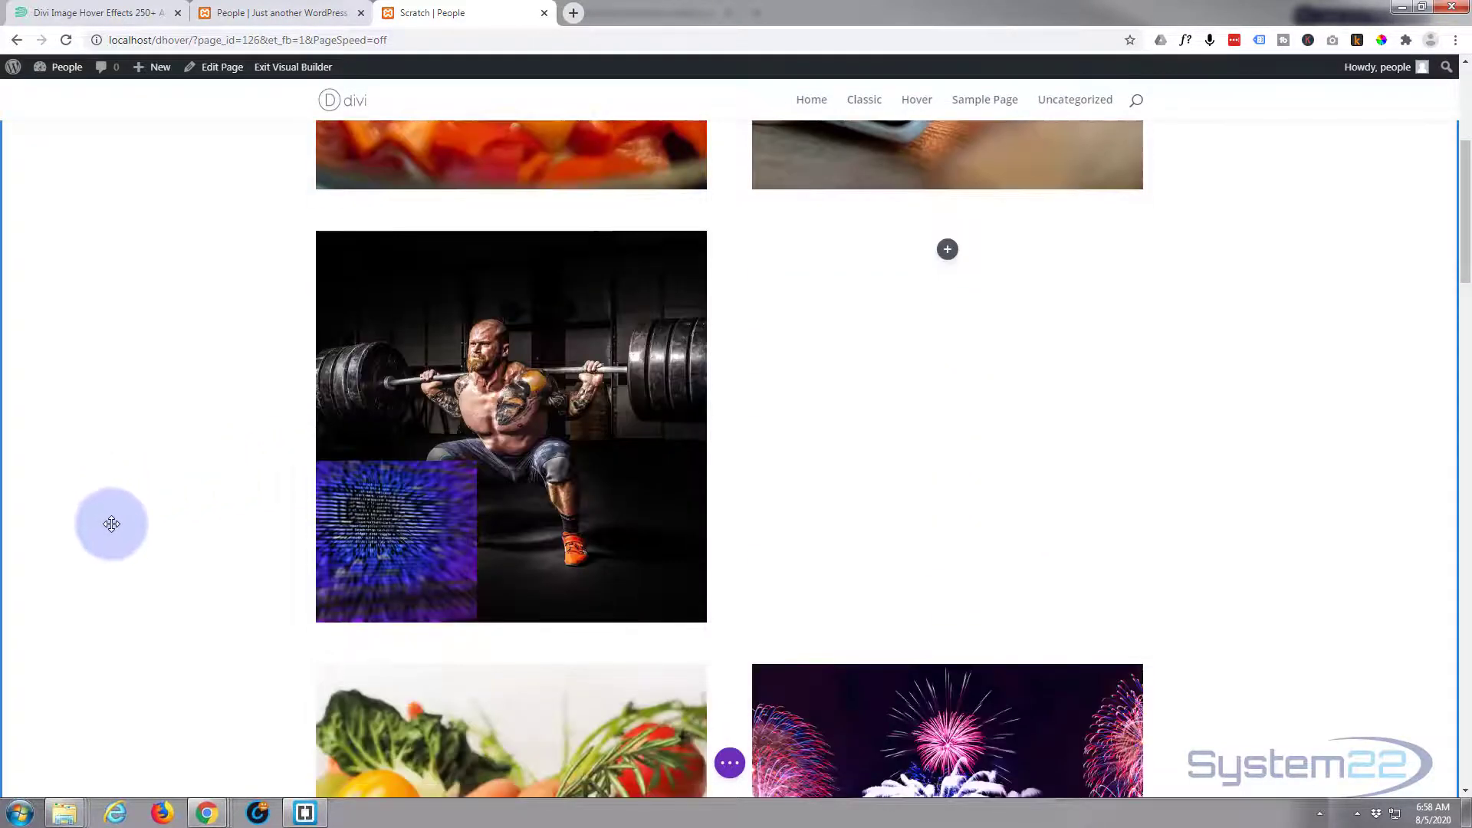
pyautogui.moveTo(485, 273)
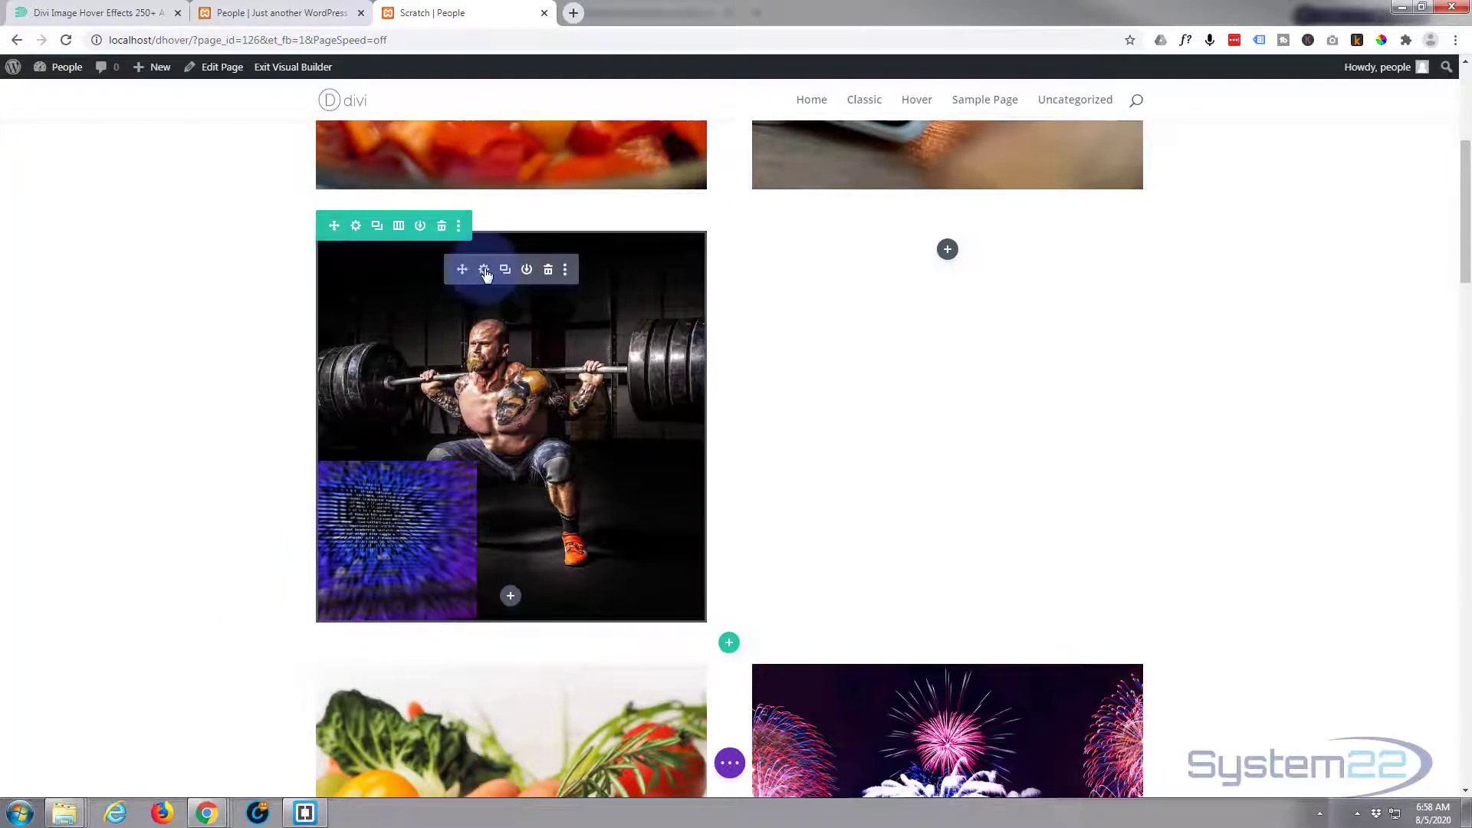
pyautogui.click(484, 270)
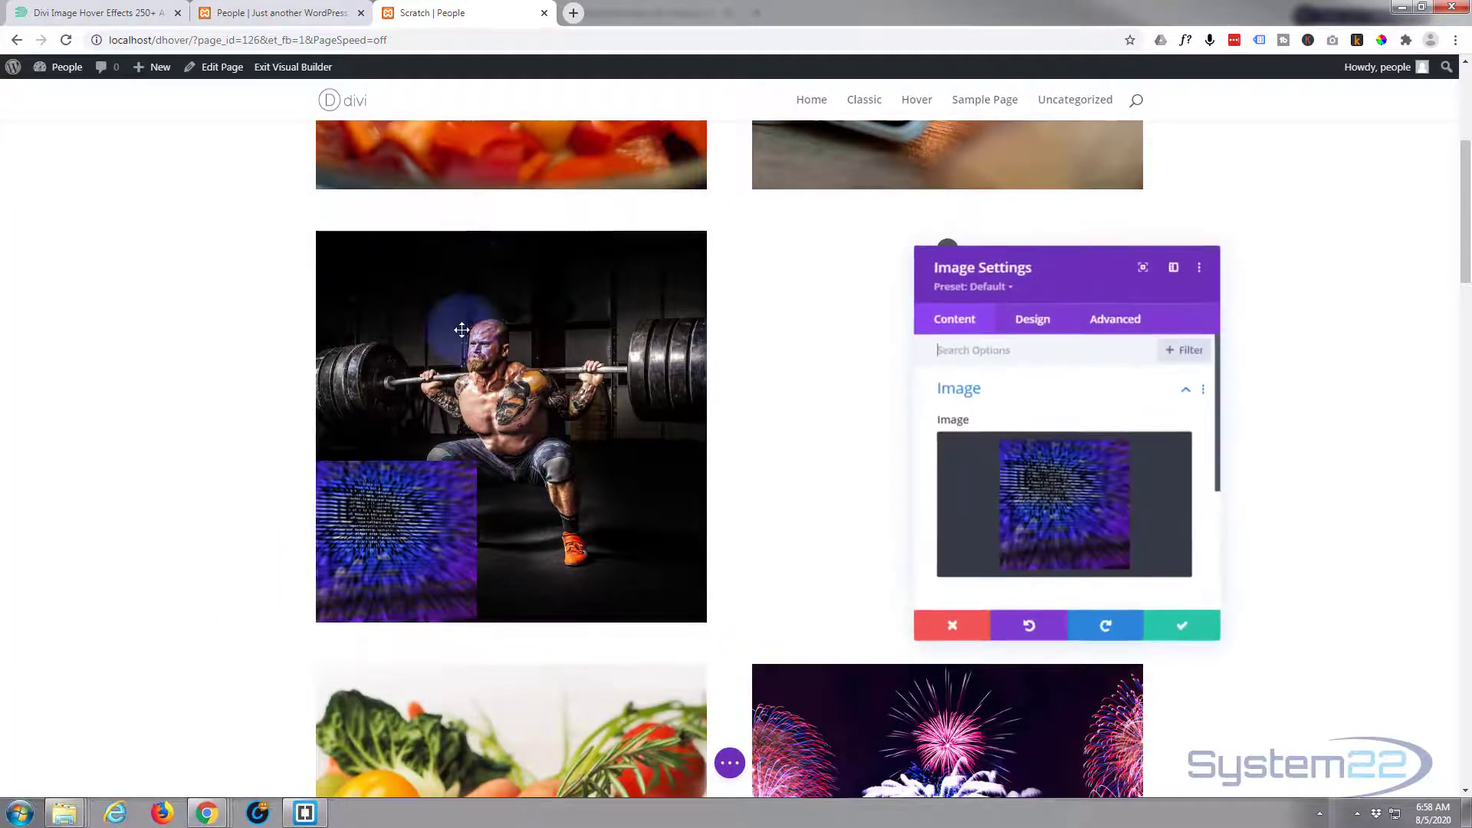
# Set the code image's desktop top padding to 350px and its right padding to 350px
pyautogui.click(1035, 319)
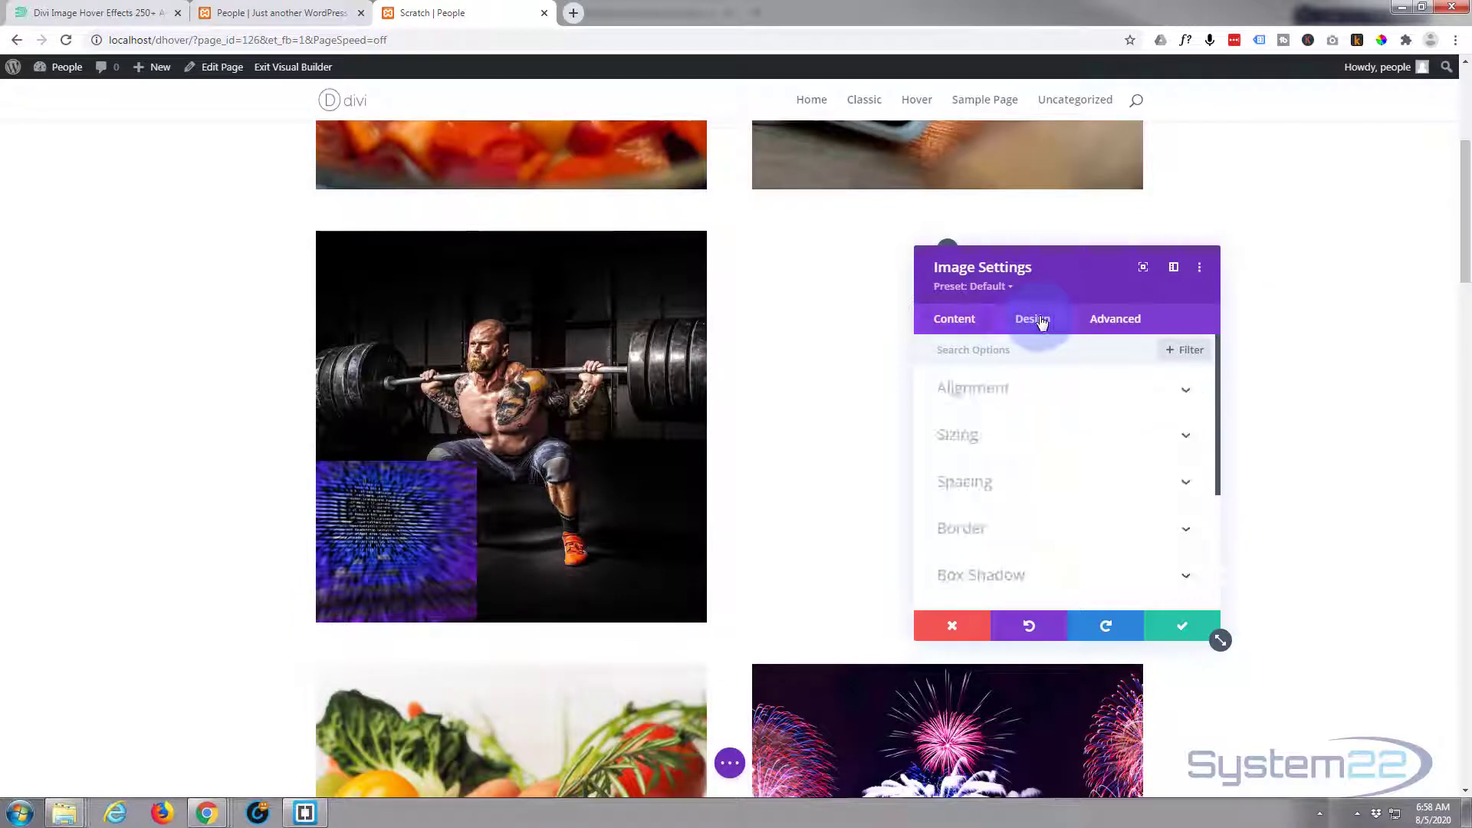
pyautogui.click(1048, 481)
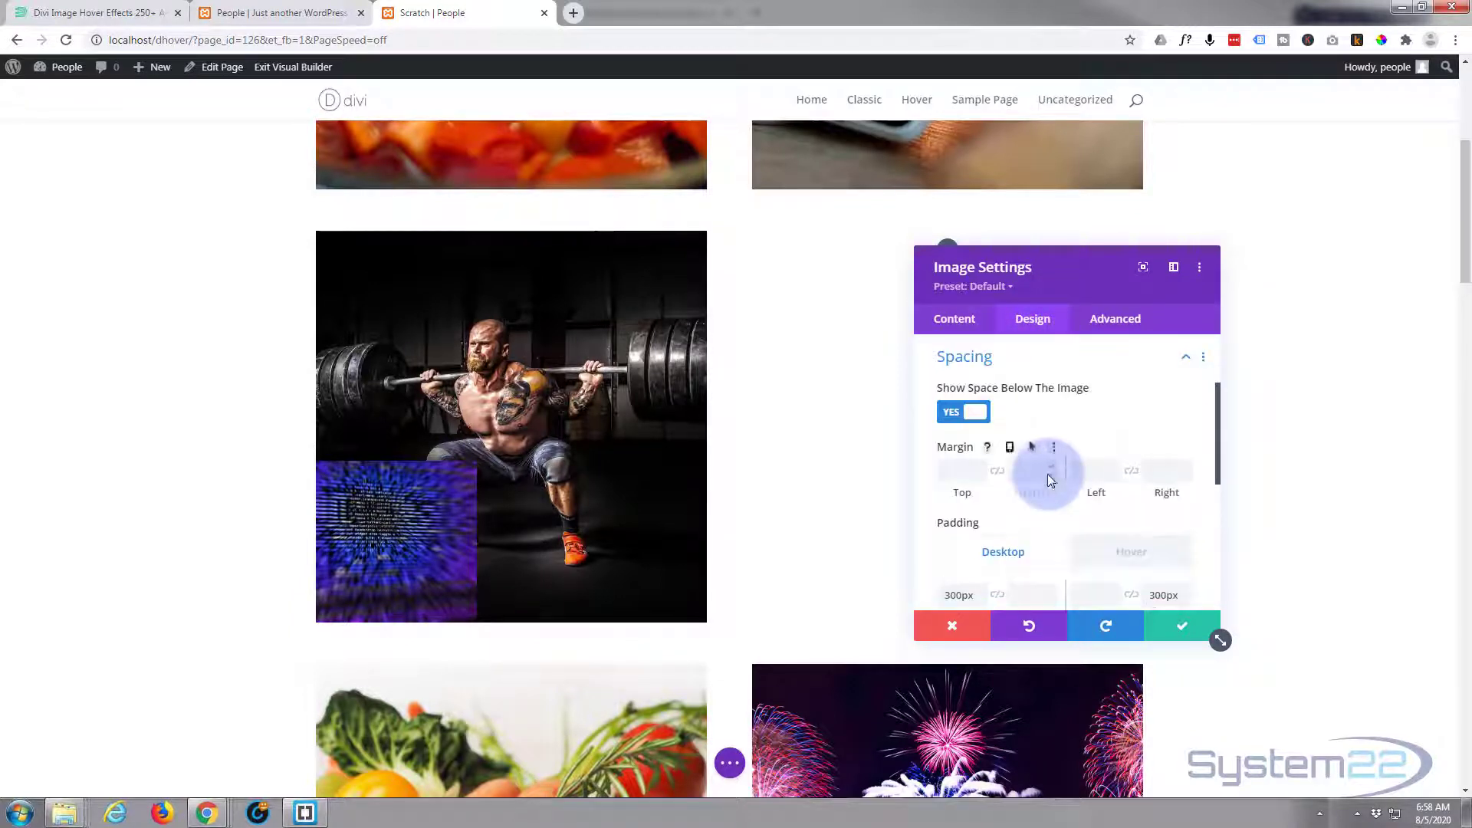
pyautogui.scroll(-1, 1039, 476)
pyautogui.click(957, 518)
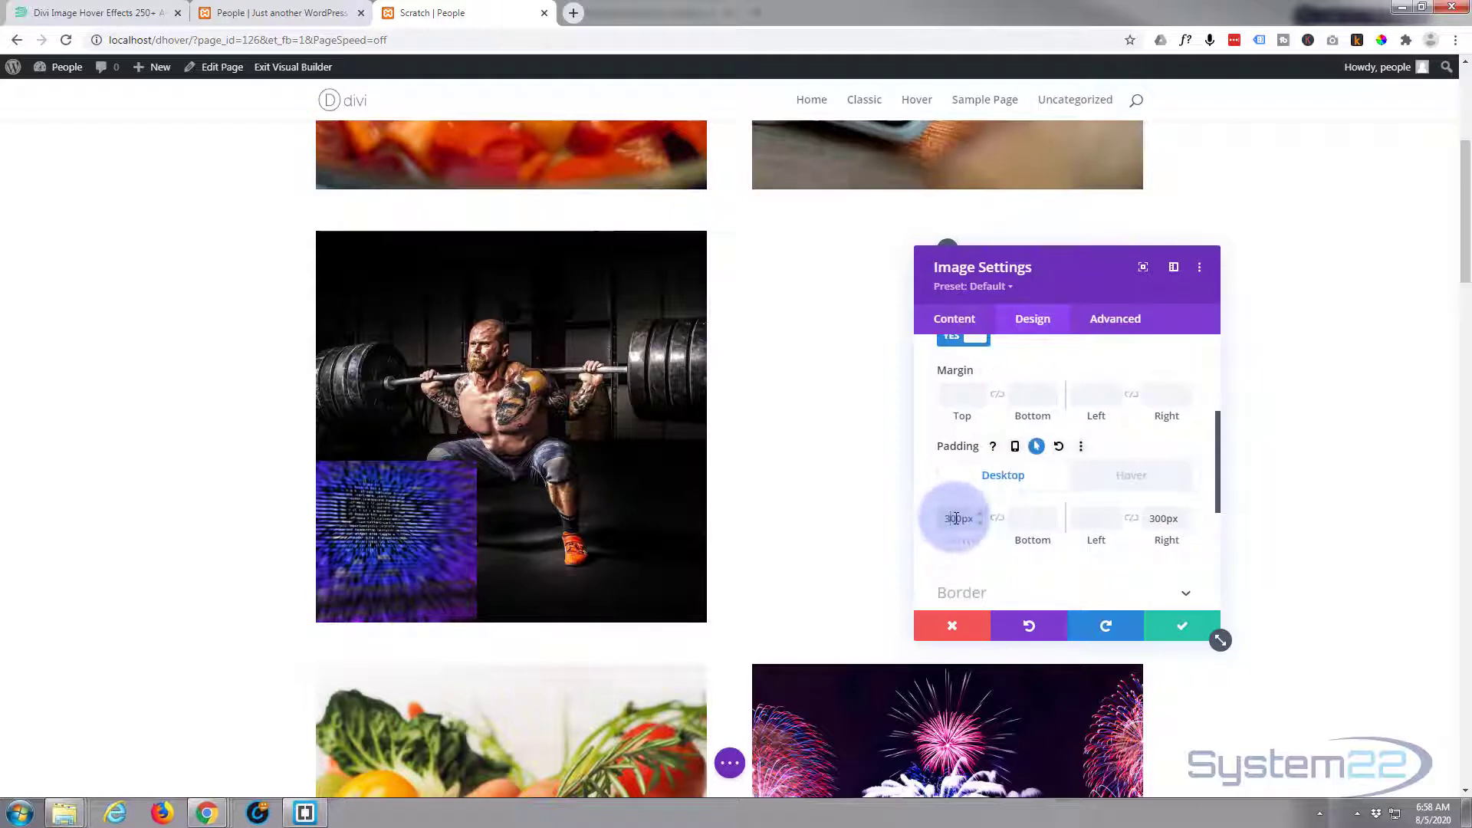
pyautogui.press('BackSpace')
pyautogui.write('5')
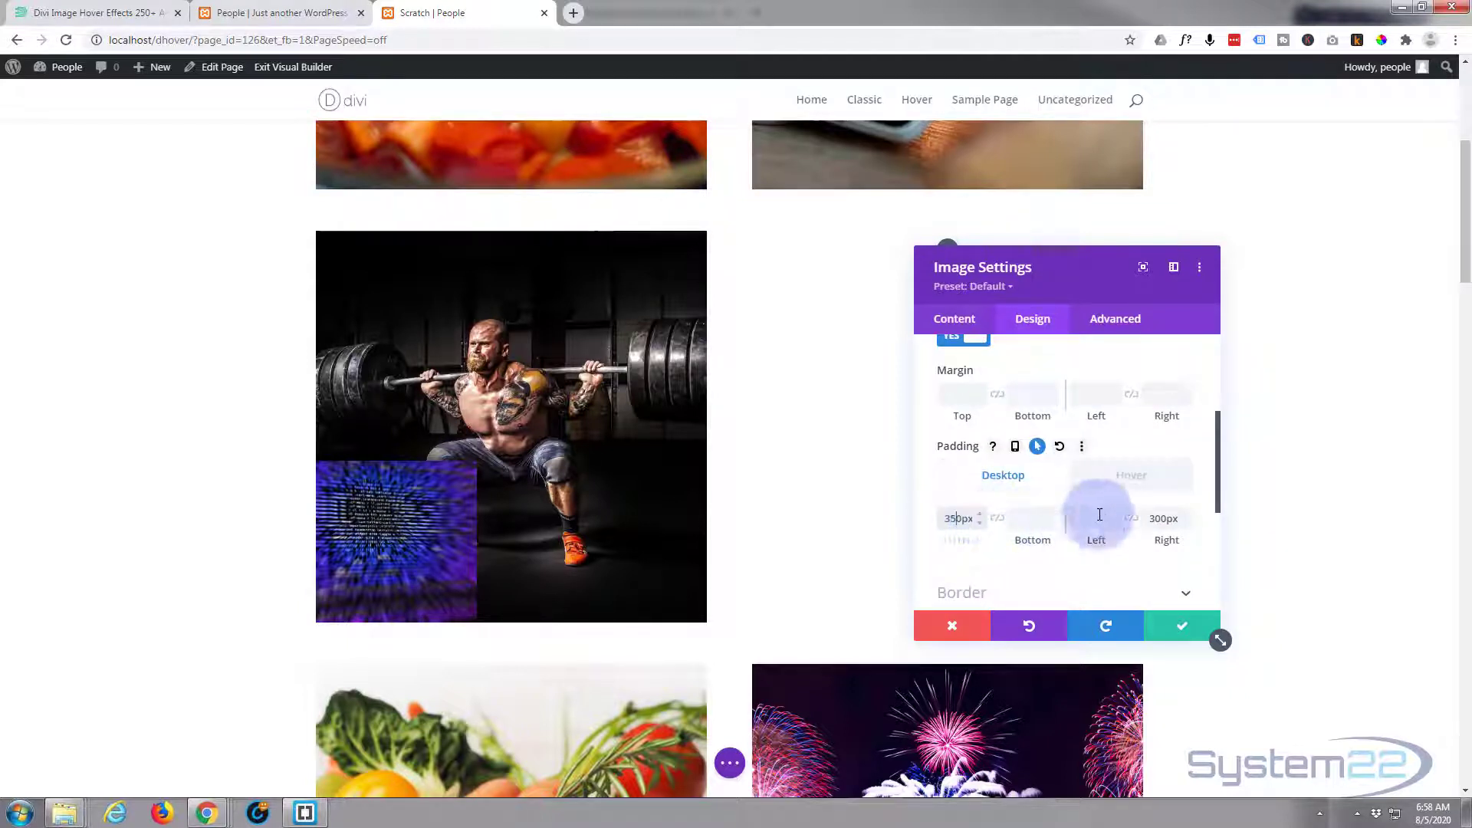
pyautogui.click(1153, 518)
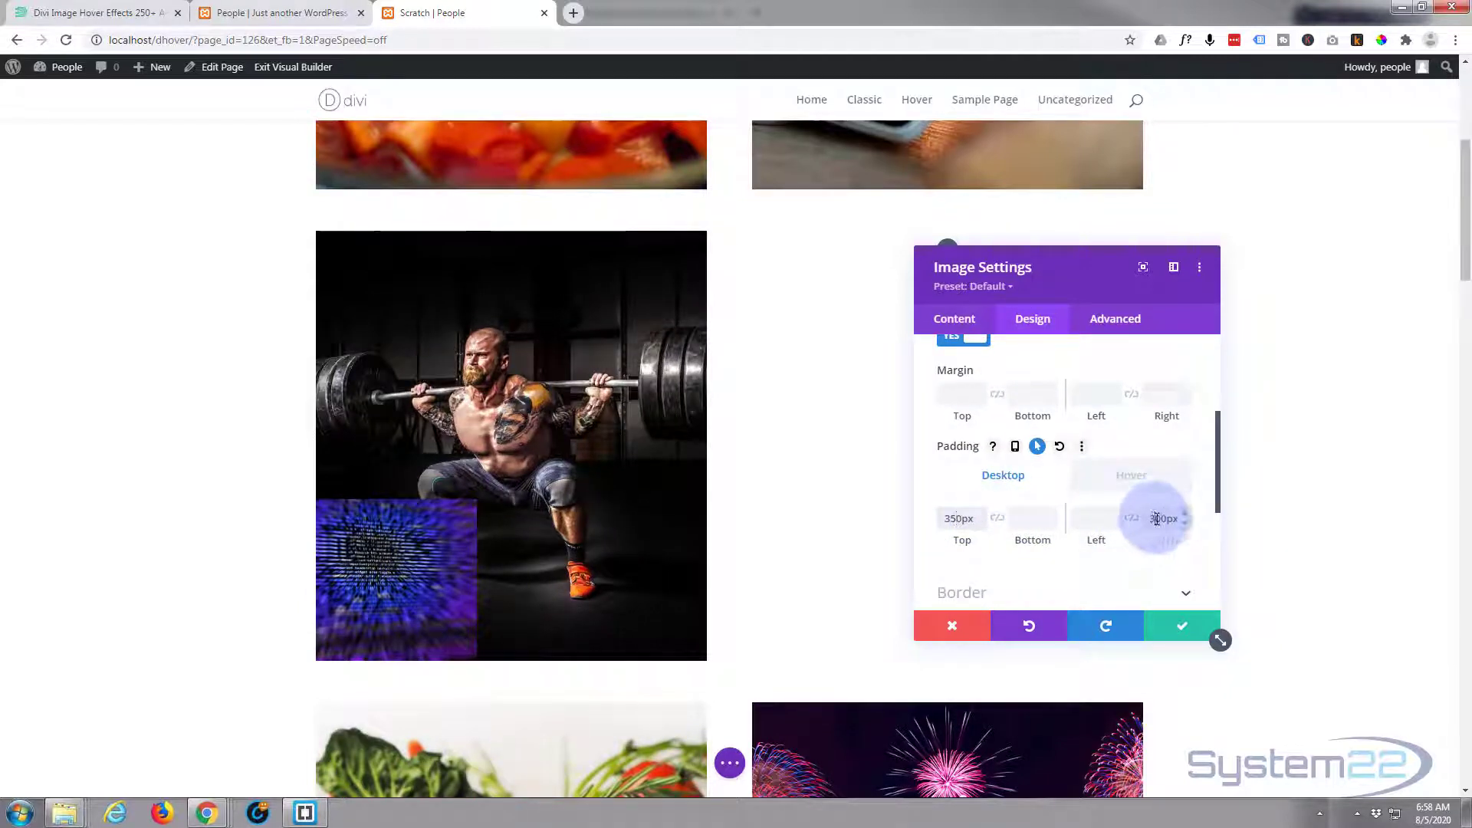
pyautogui.doubleClick(1160, 519)
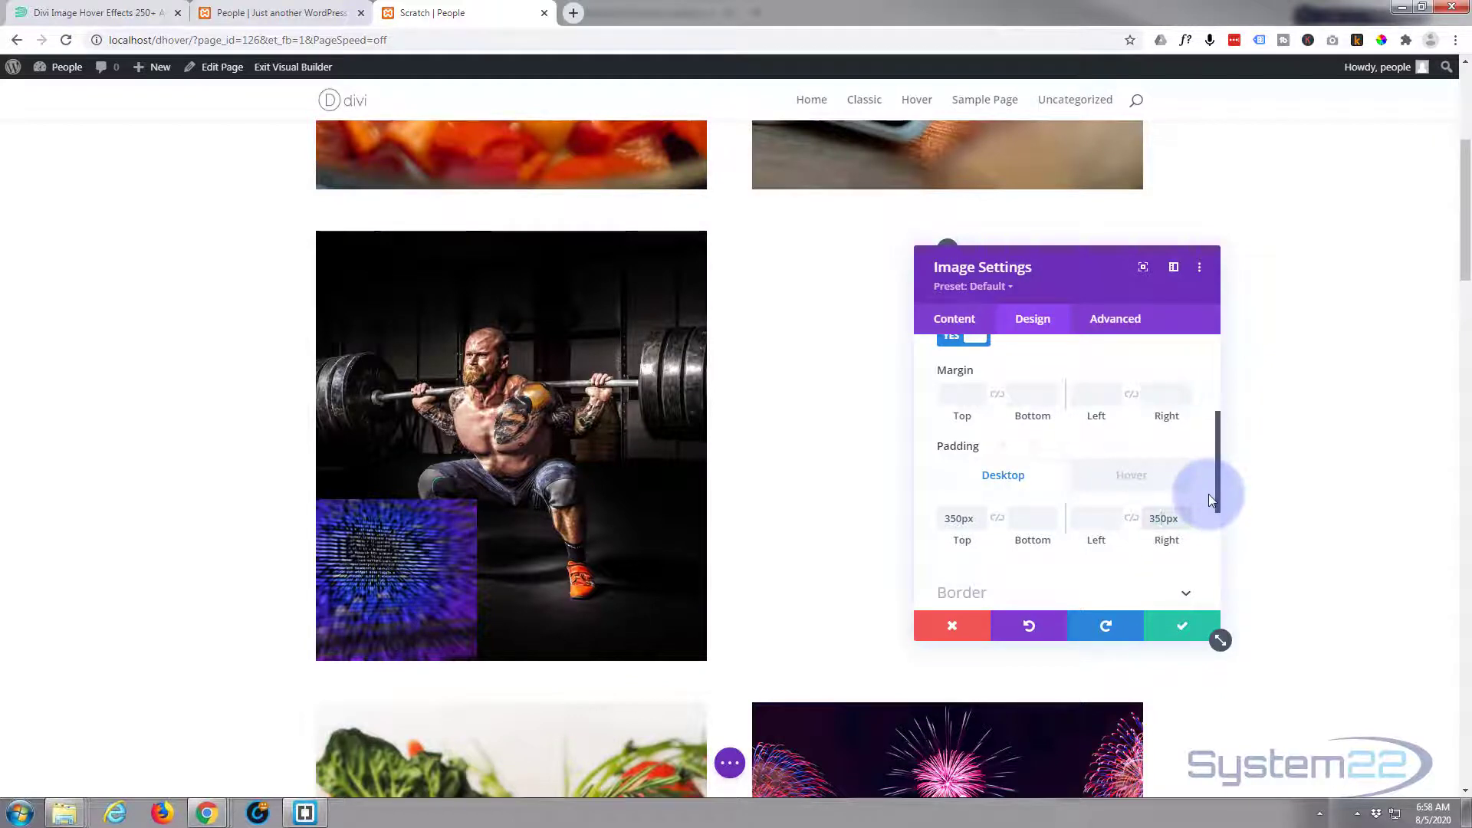
pyautogui.write('5')
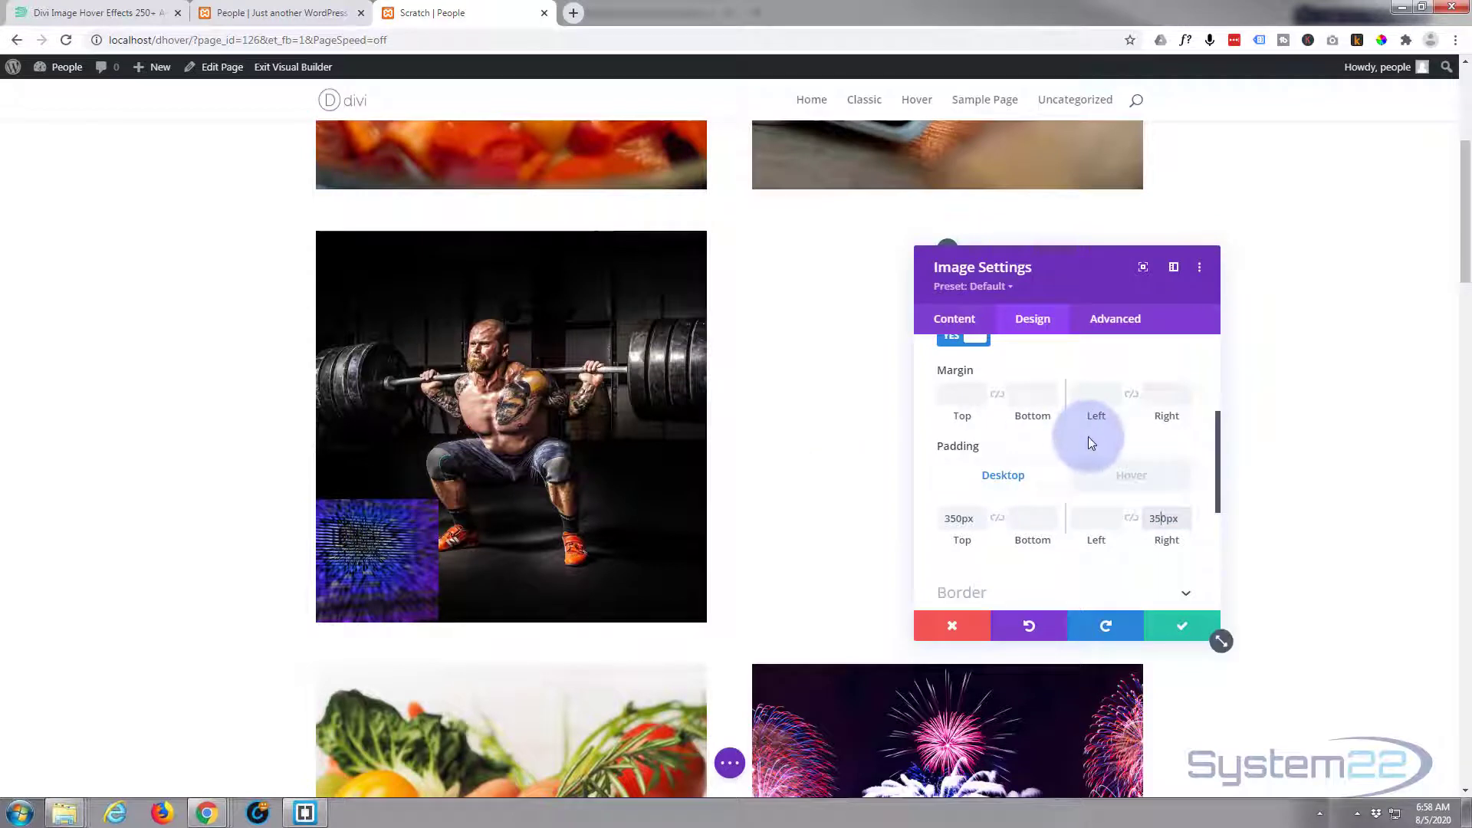
# Enable a hover state for the code image's filter opacity and set the desktop opacity to 0%
pyautogui.scroll(3, 1073, 457)
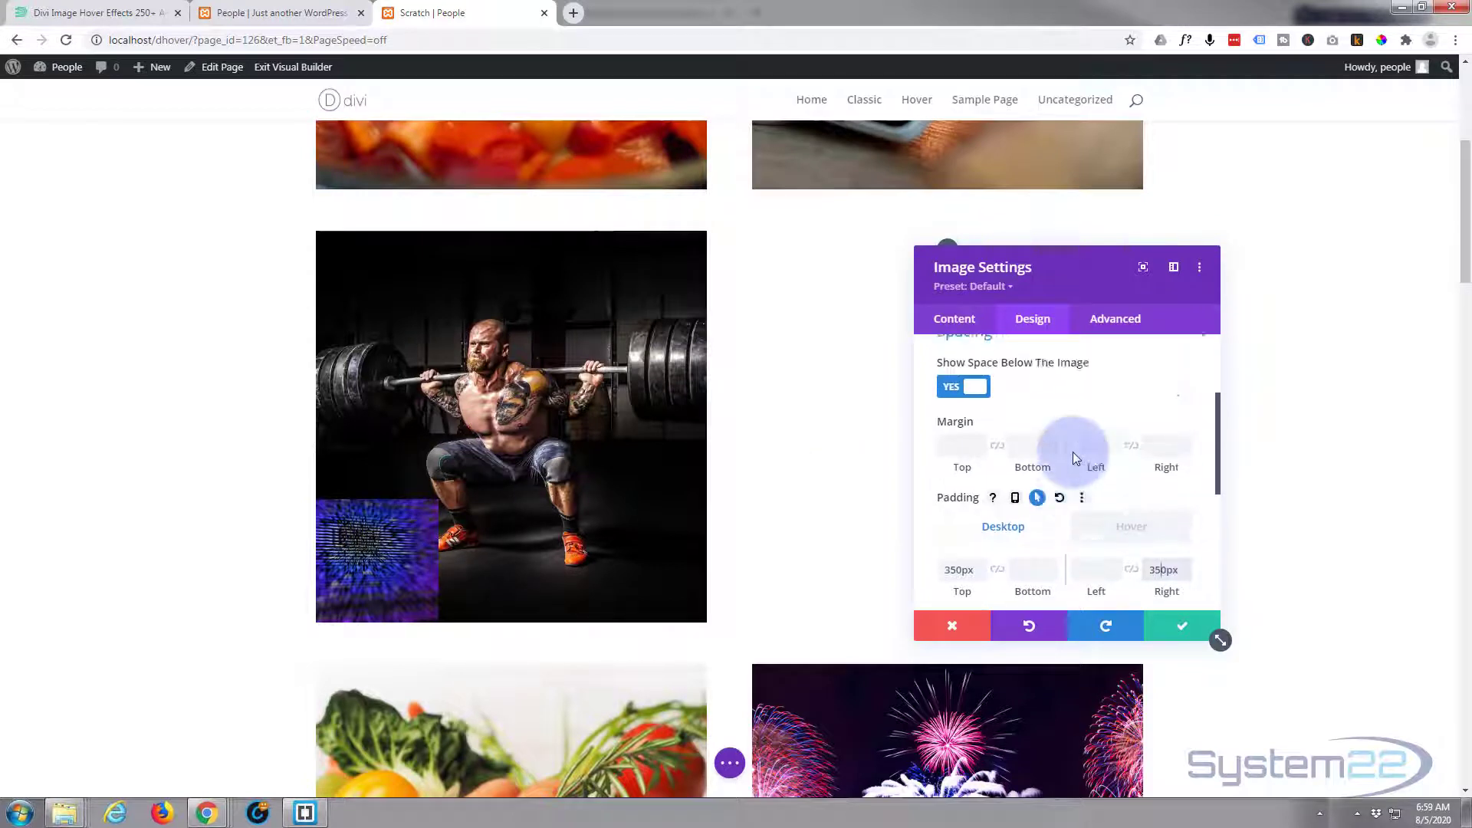
pyautogui.click(1070, 438)
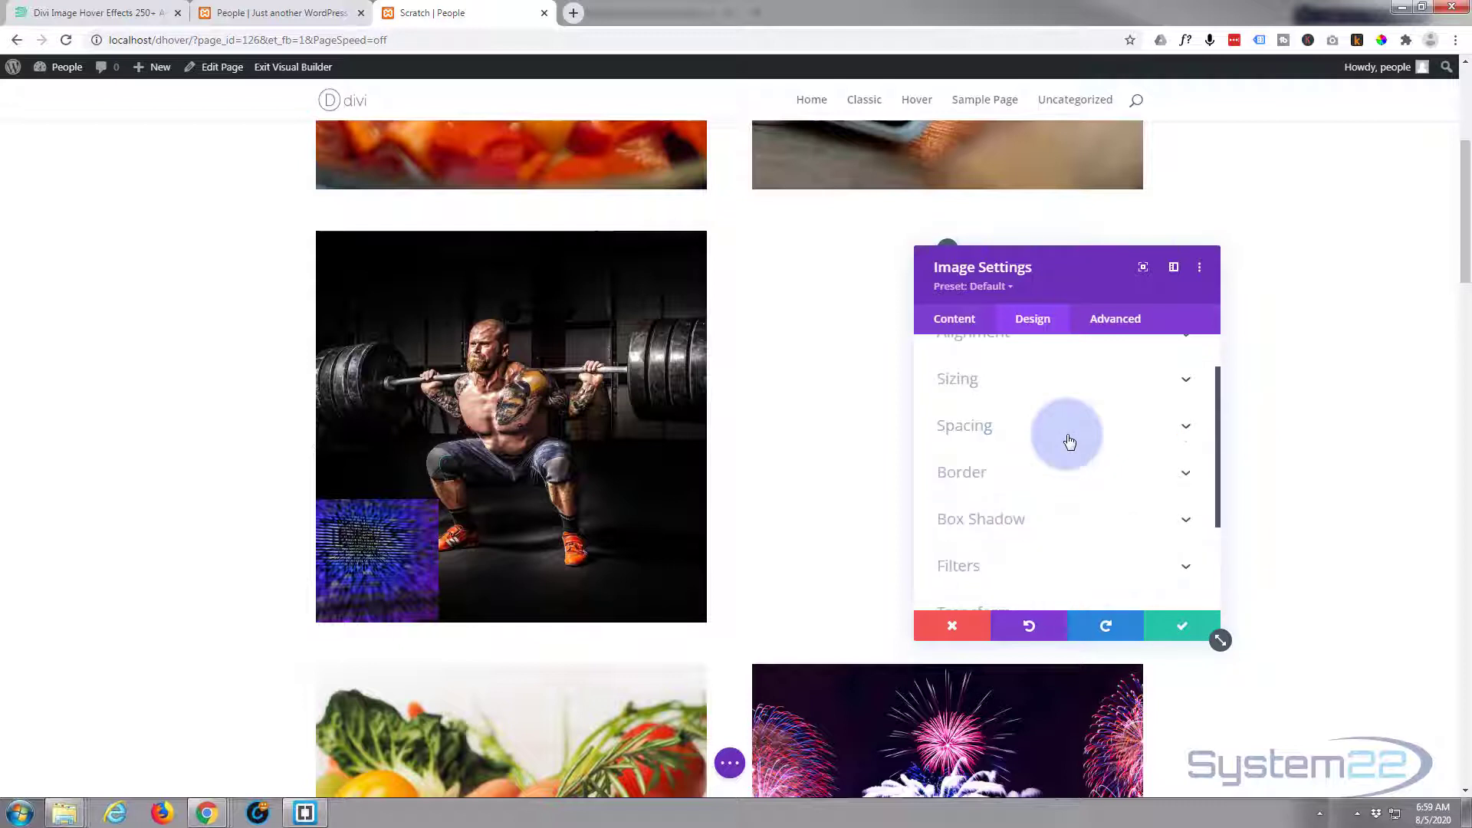
pyautogui.scroll(-3, 1064, 444)
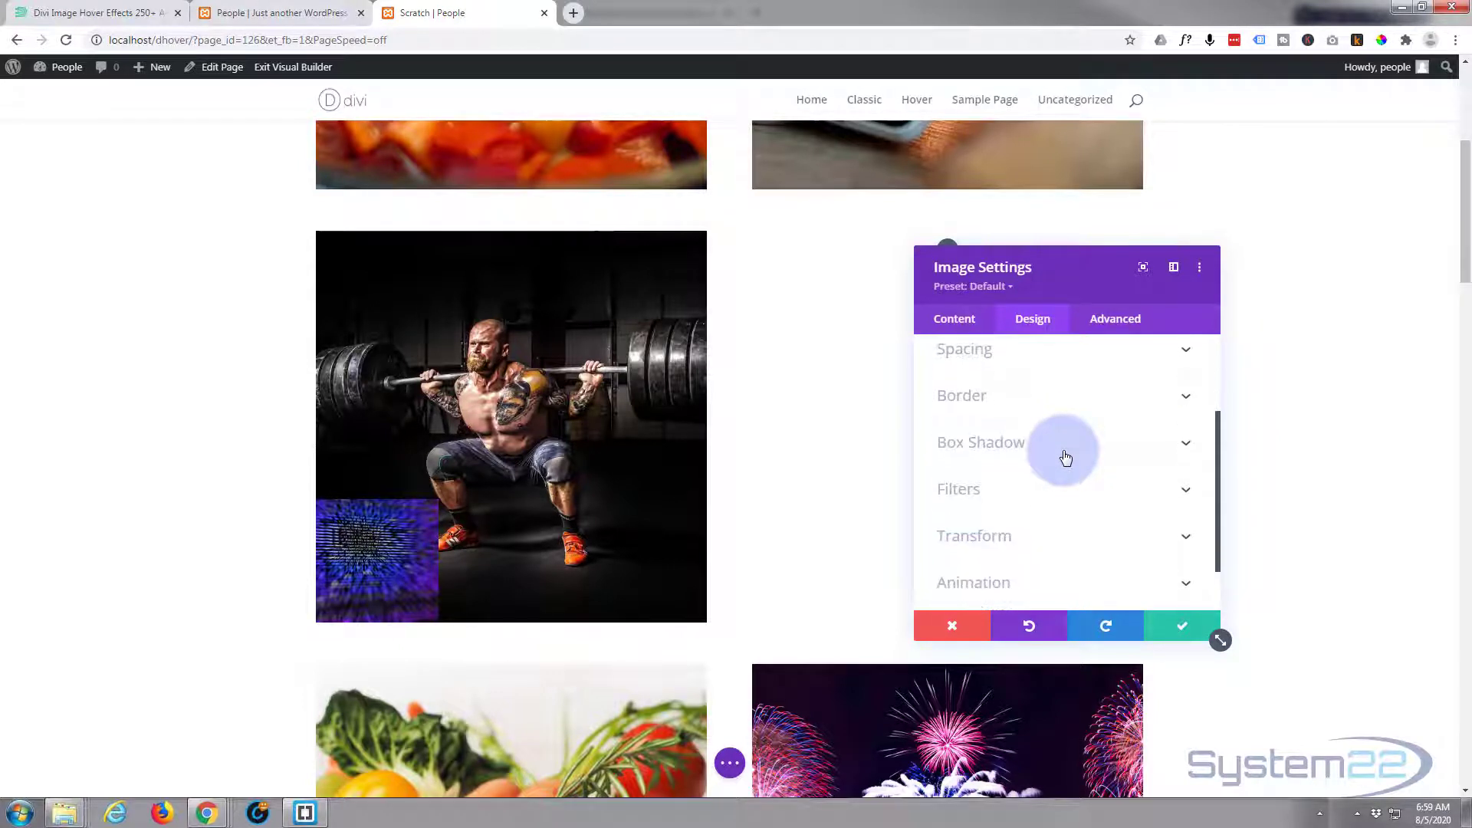
pyautogui.click(1047, 425)
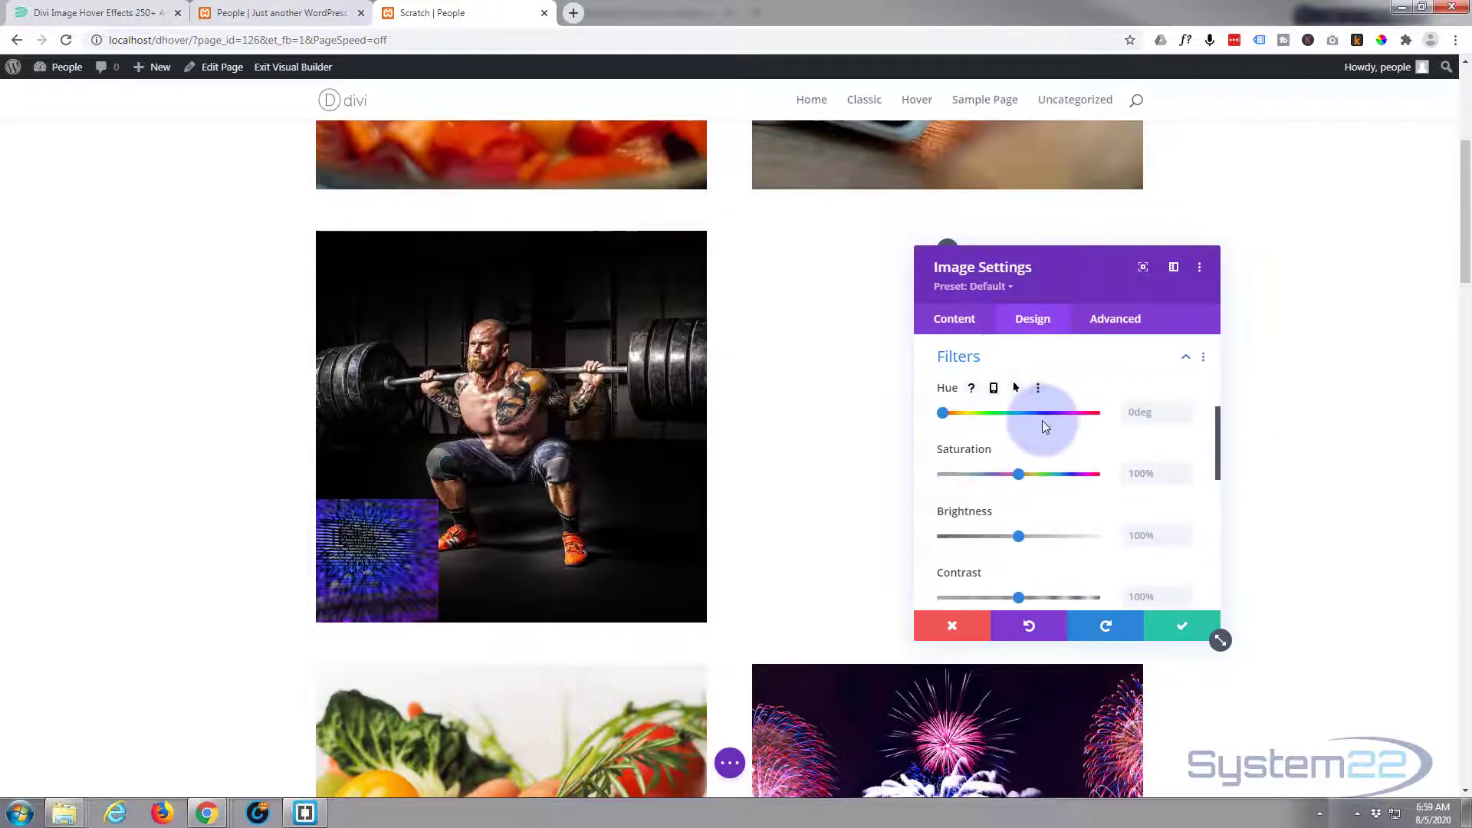
pyautogui.scroll(-3, 1042, 427)
pyautogui.scroll(-2, 1042, 420)
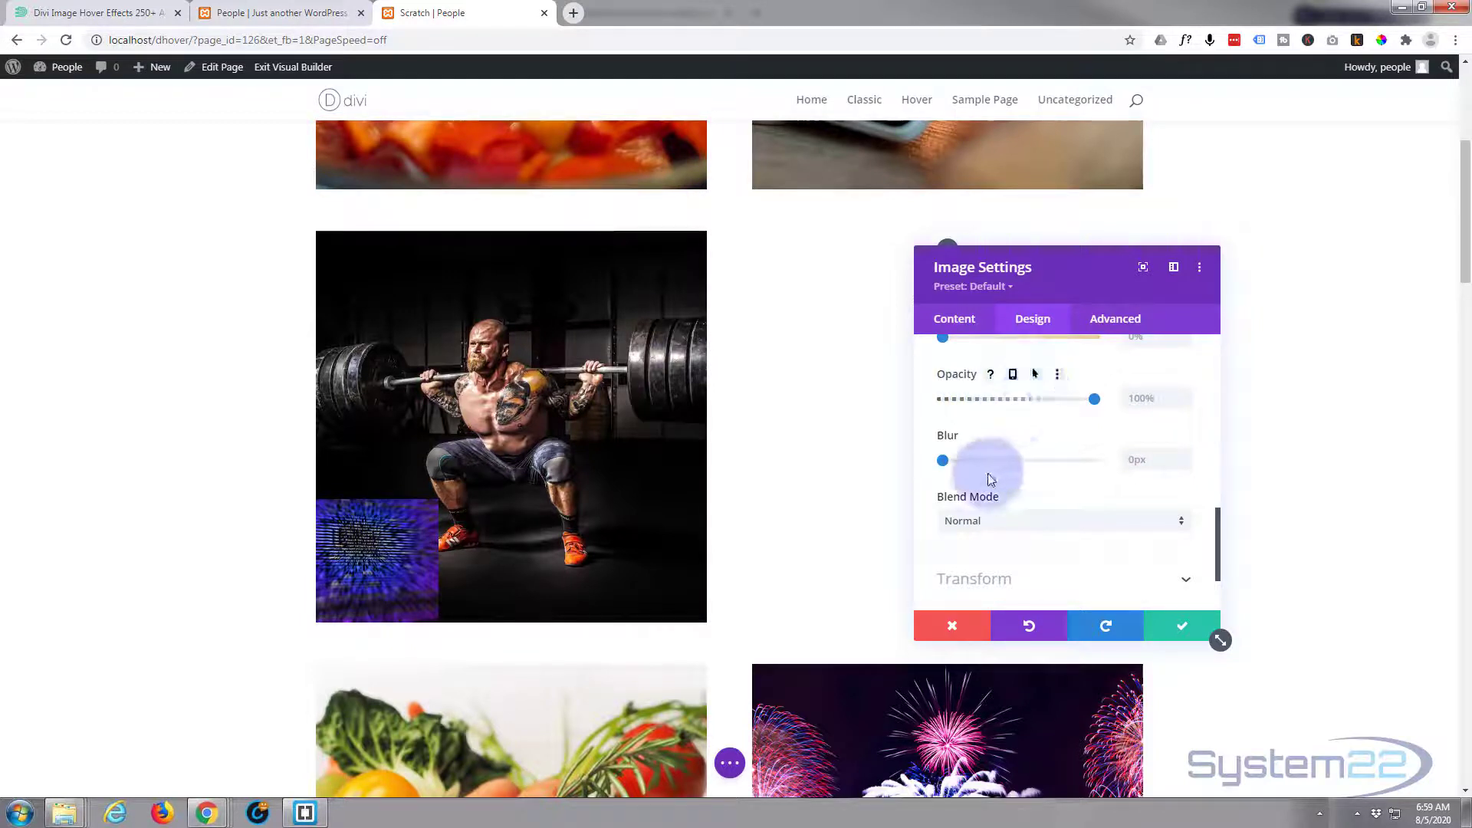
pyautogui.moveTo(945, 374)
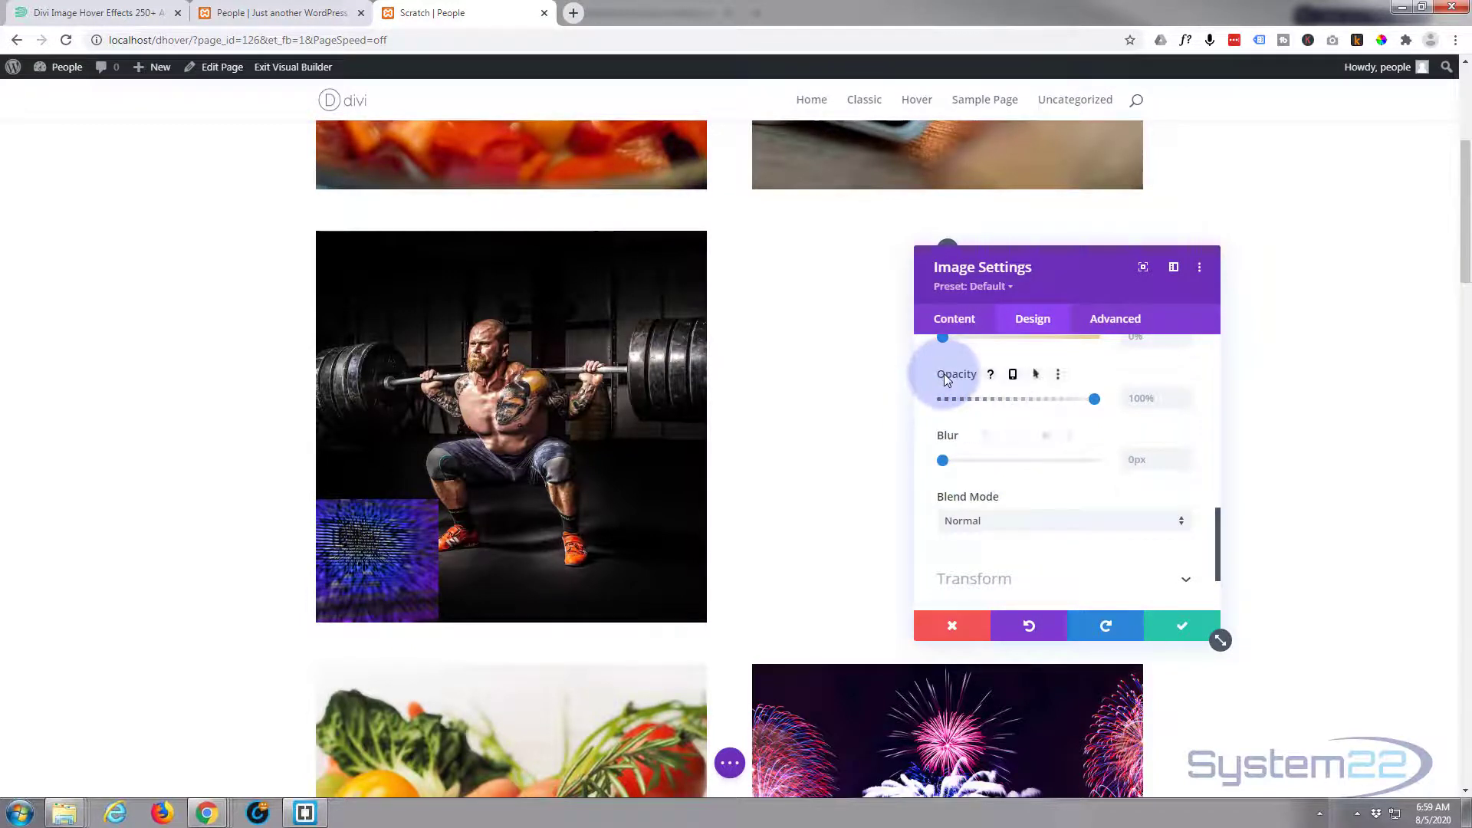
pyautogui.click(1037, 375)
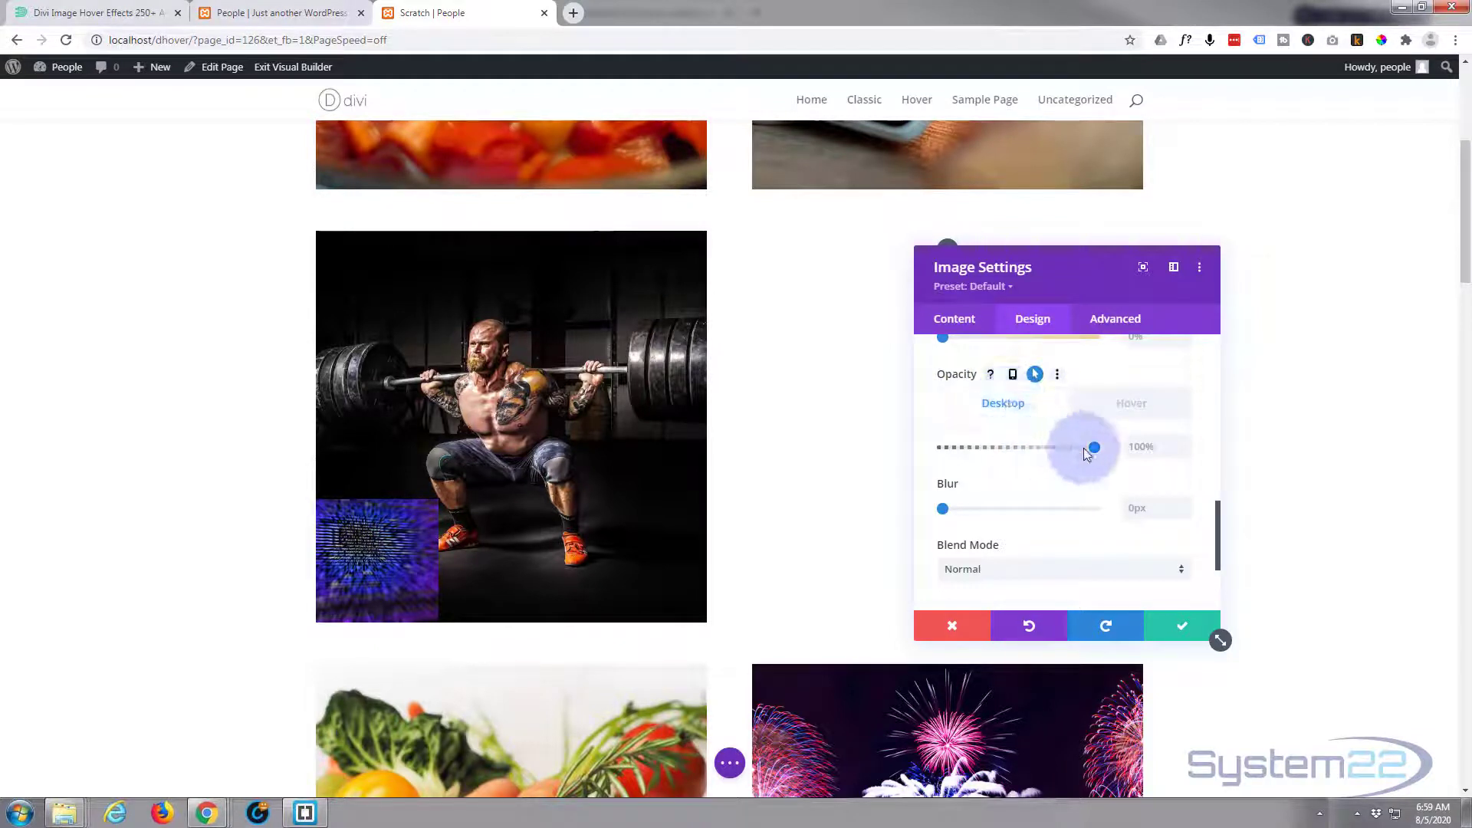
pyautogui.moveTo(1087, 448); pyautogui.dragTo(935, 455)
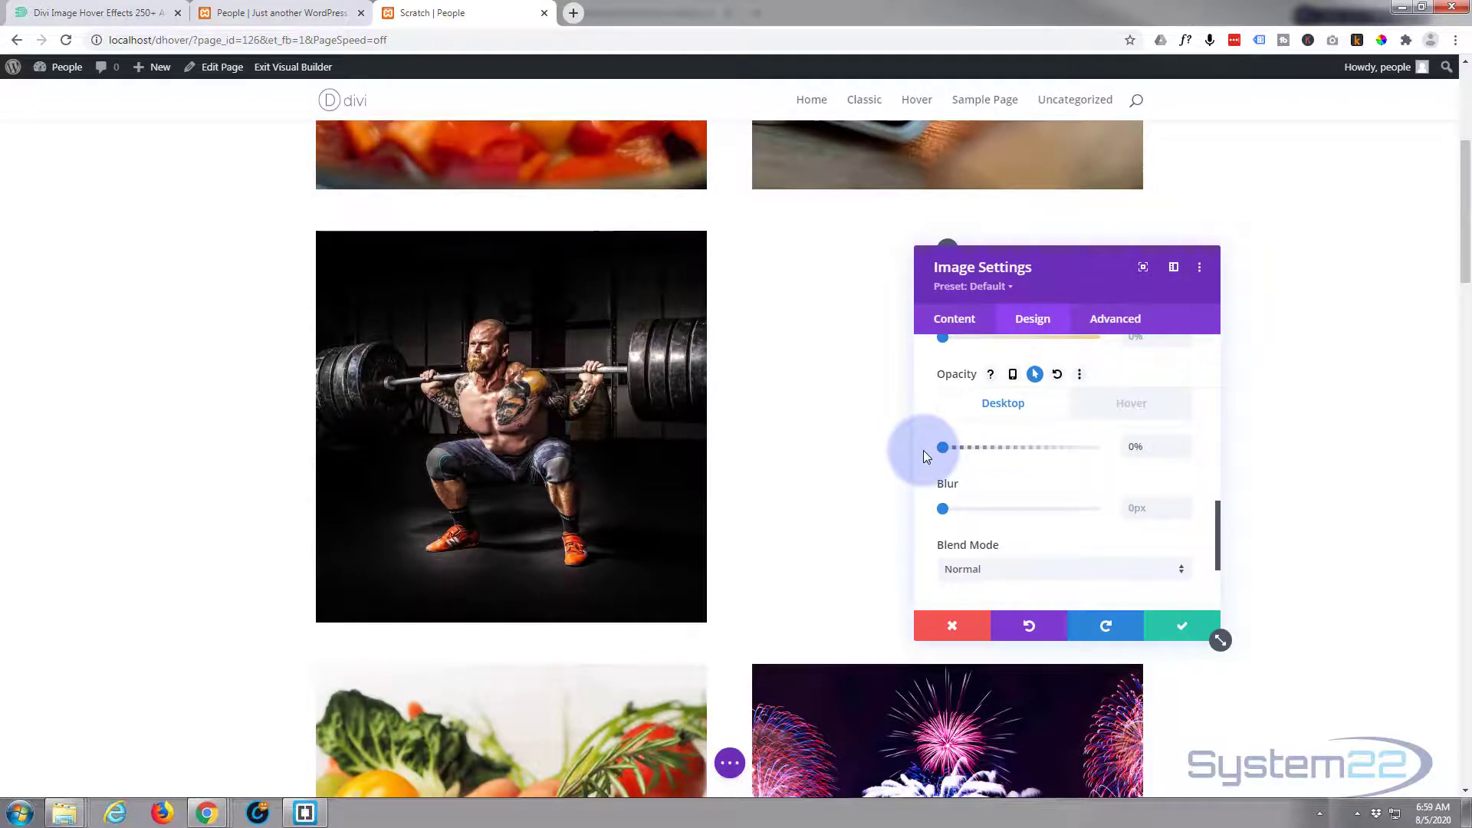
# Set the code image's hover opacity to 100%
pyautogui.click(1130, 406)
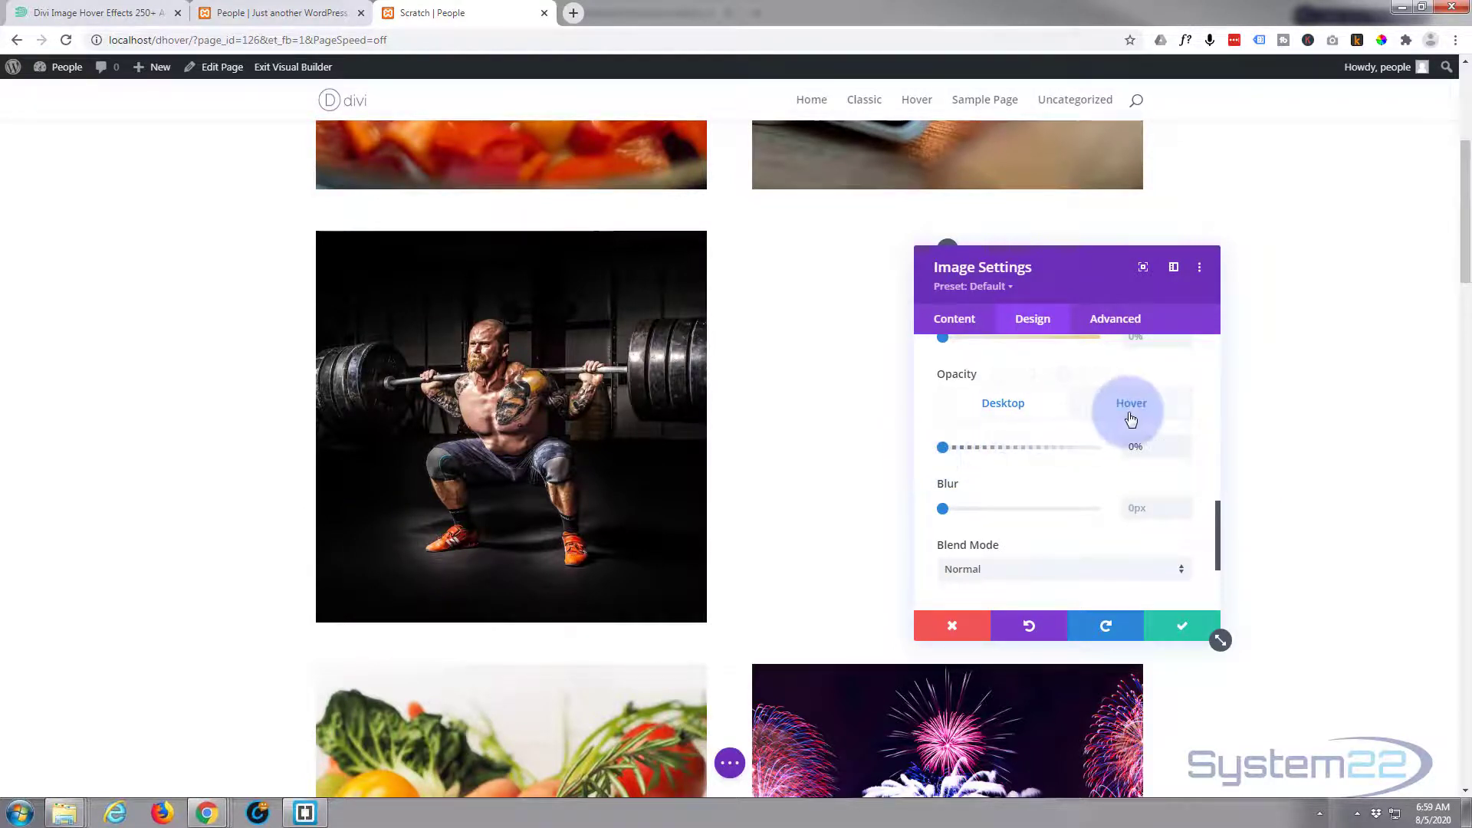
pyautogui.click(989, 429)
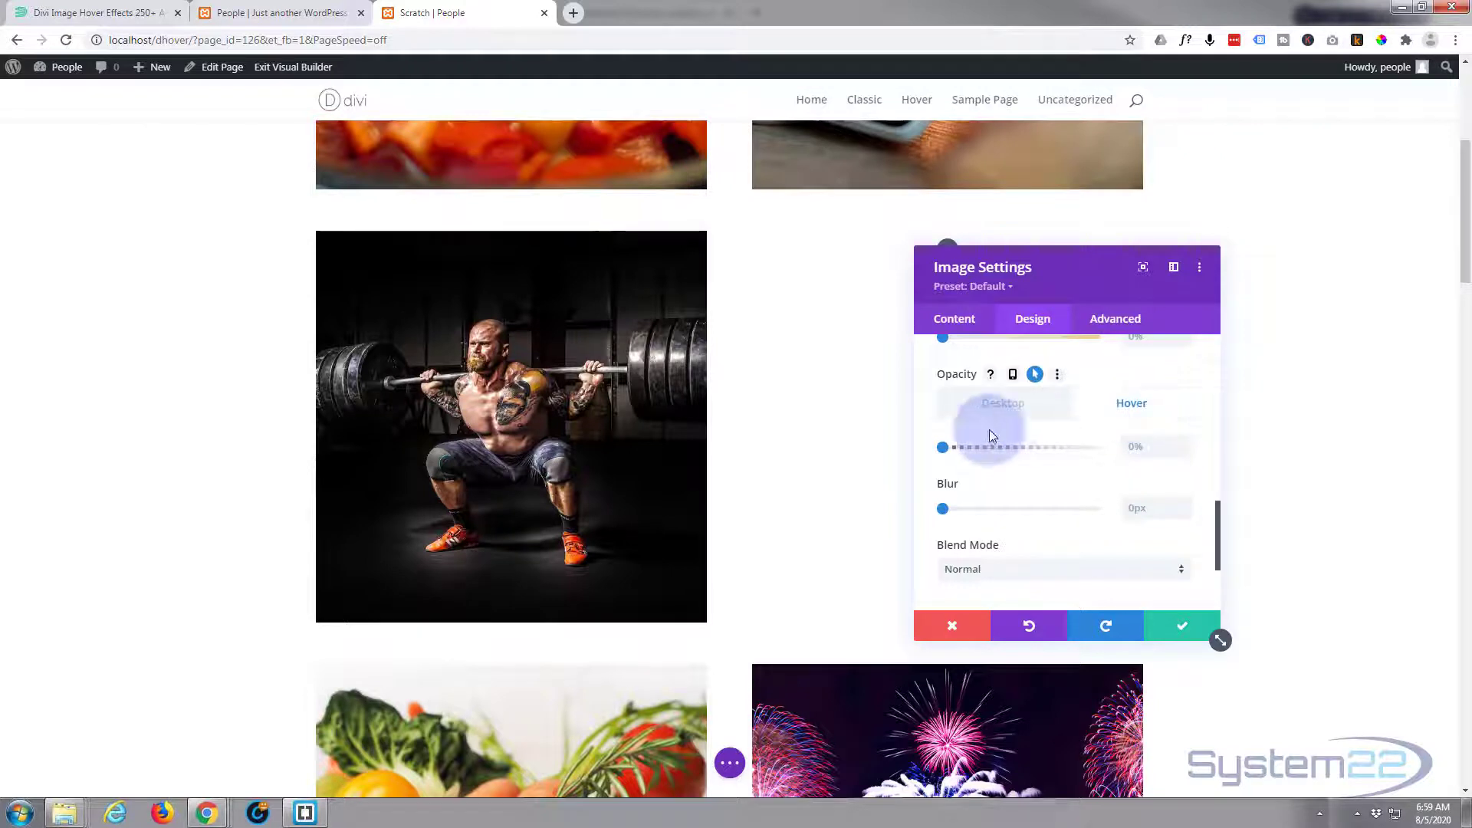
pyautogui.moveTo(945, 447); pyautogui.dragTo(1113, 452)
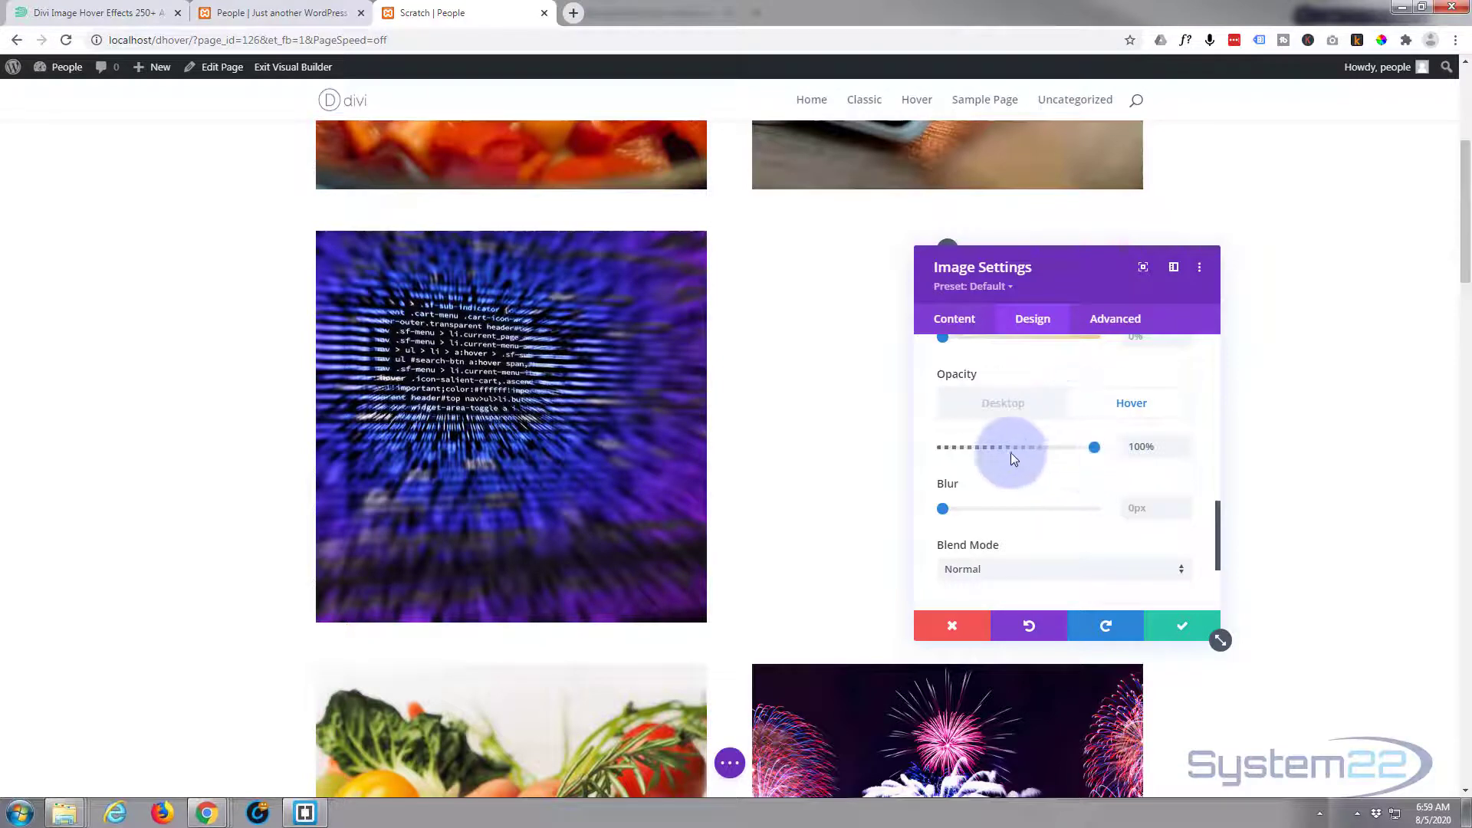
# Check the code image's transition duration, delay and speed curve settings
pyautogui.click(1113, 320)
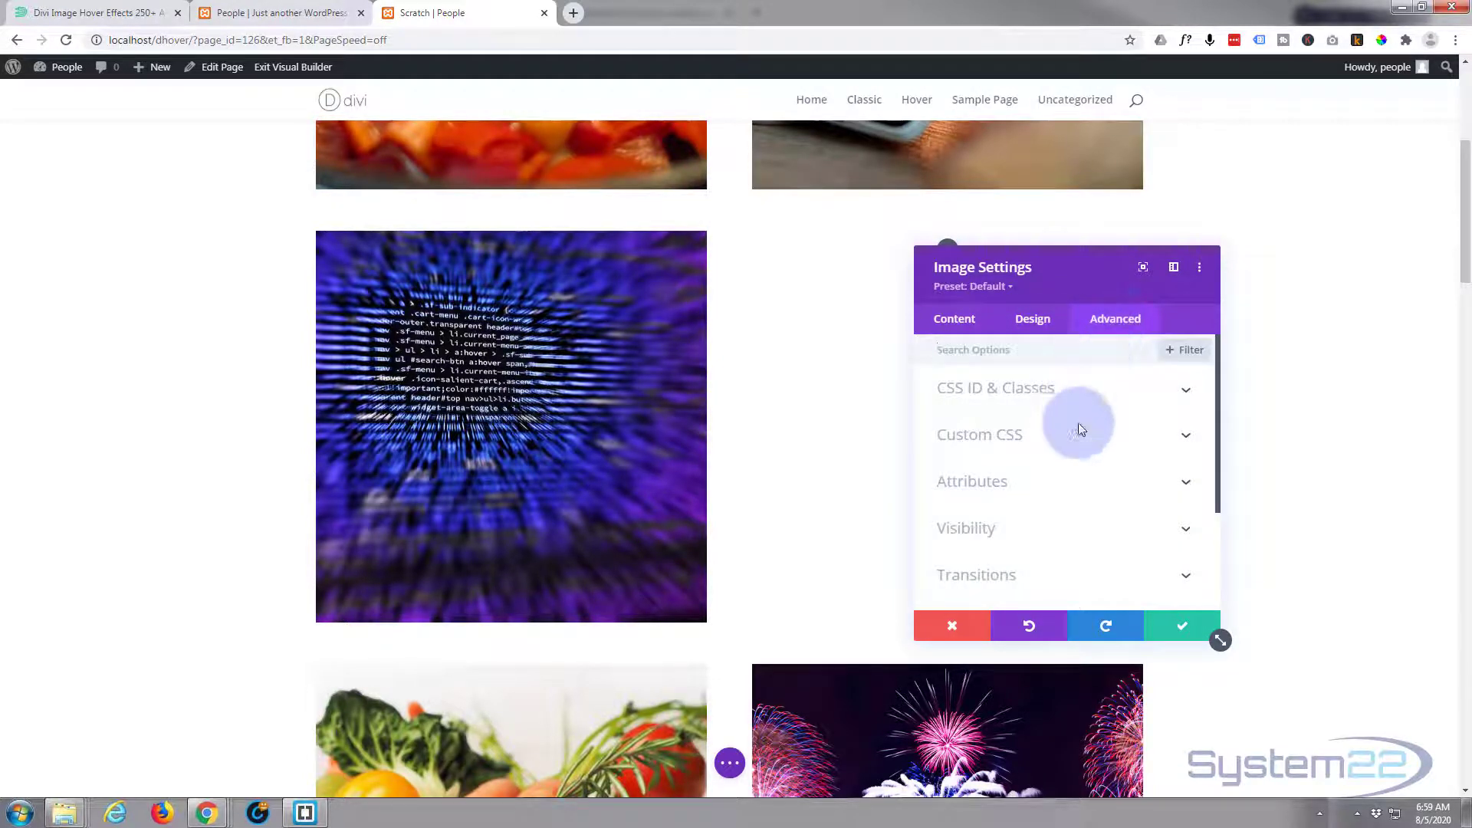
pyautogui.click(1073, 574)
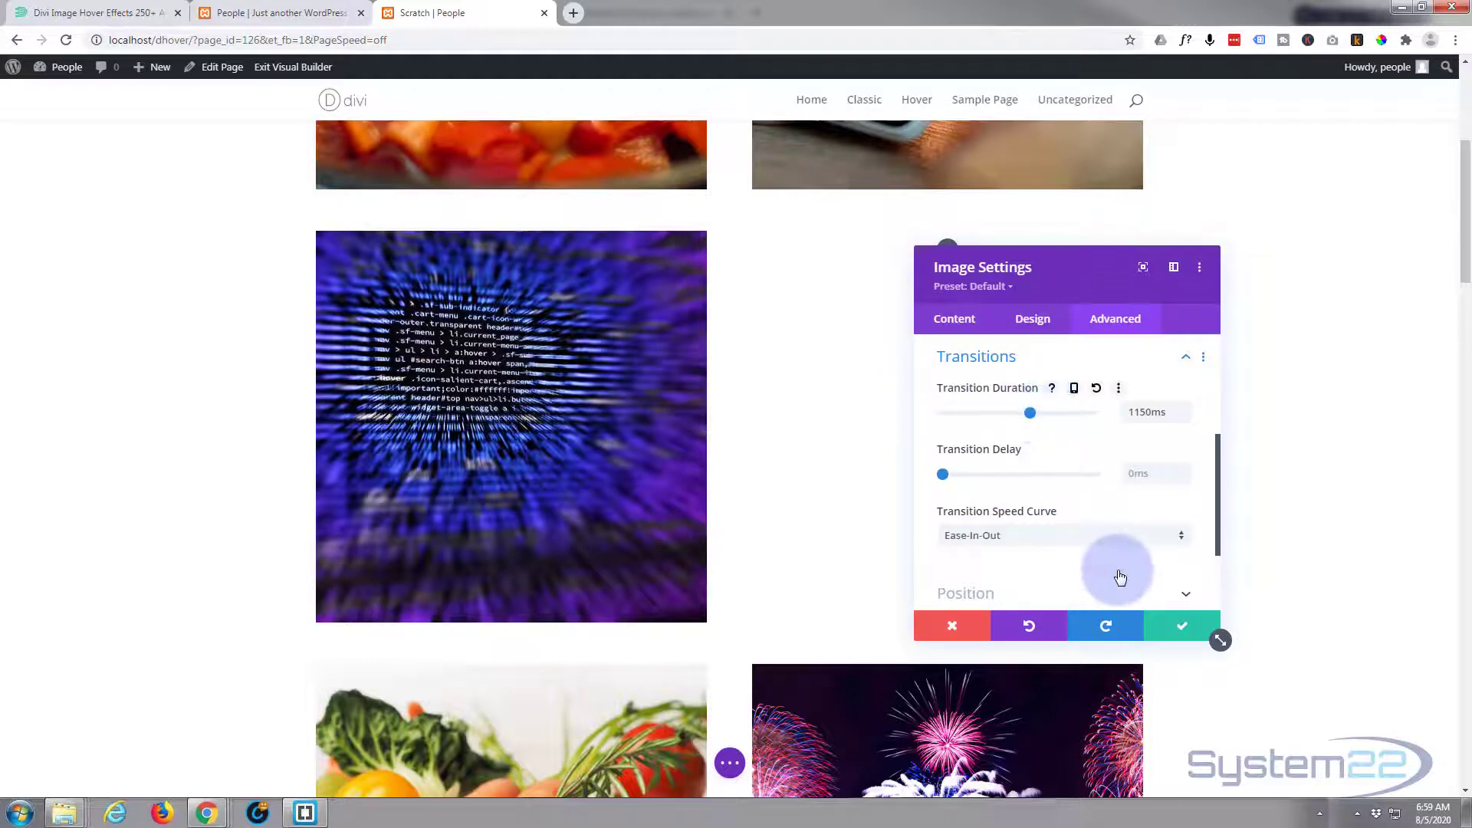
# Apply the code image's settings and save the page as a draft
pyautogui.click(1186, 632)
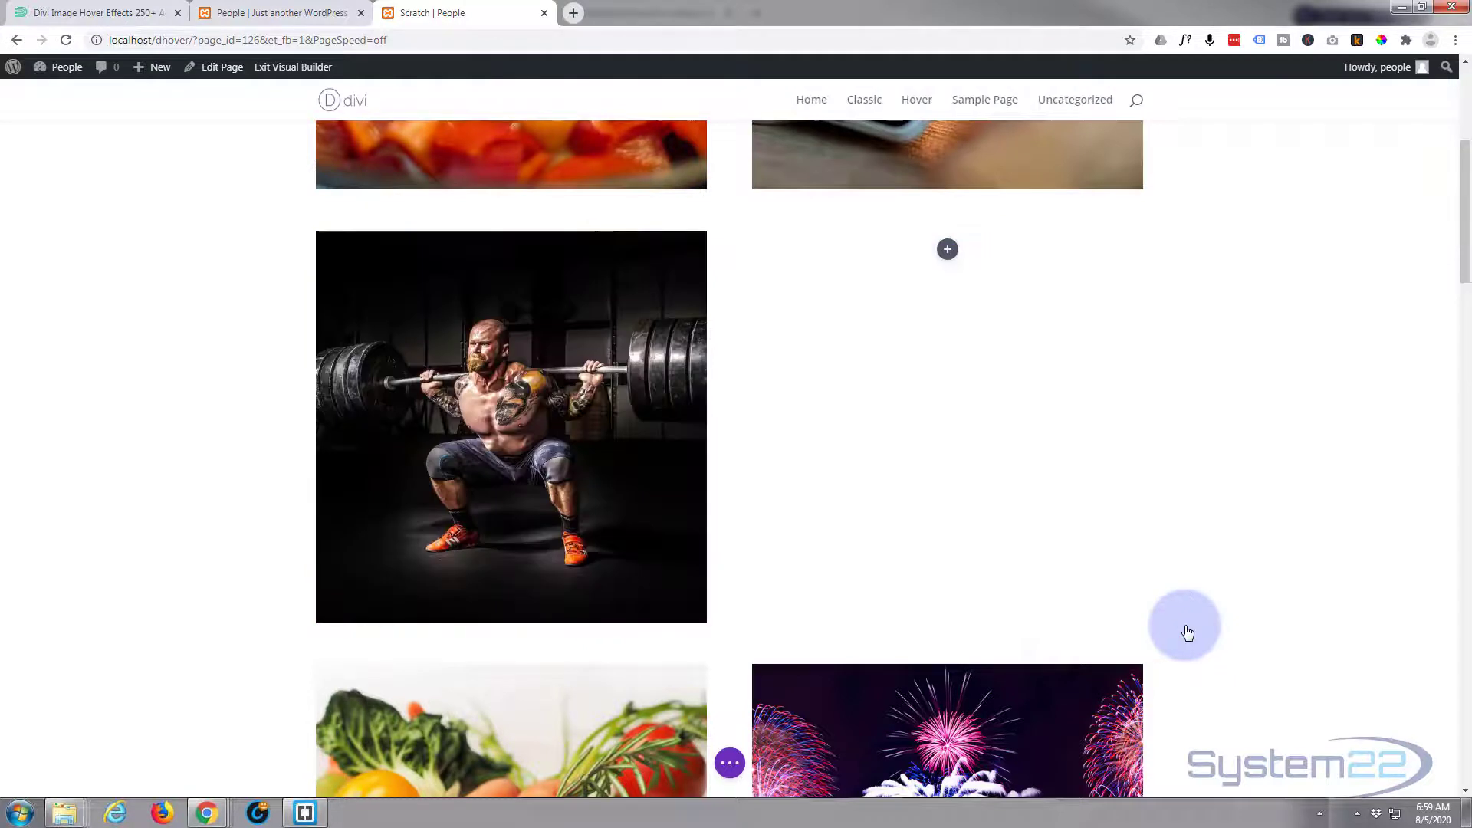
pyautogui.click(733, 766)
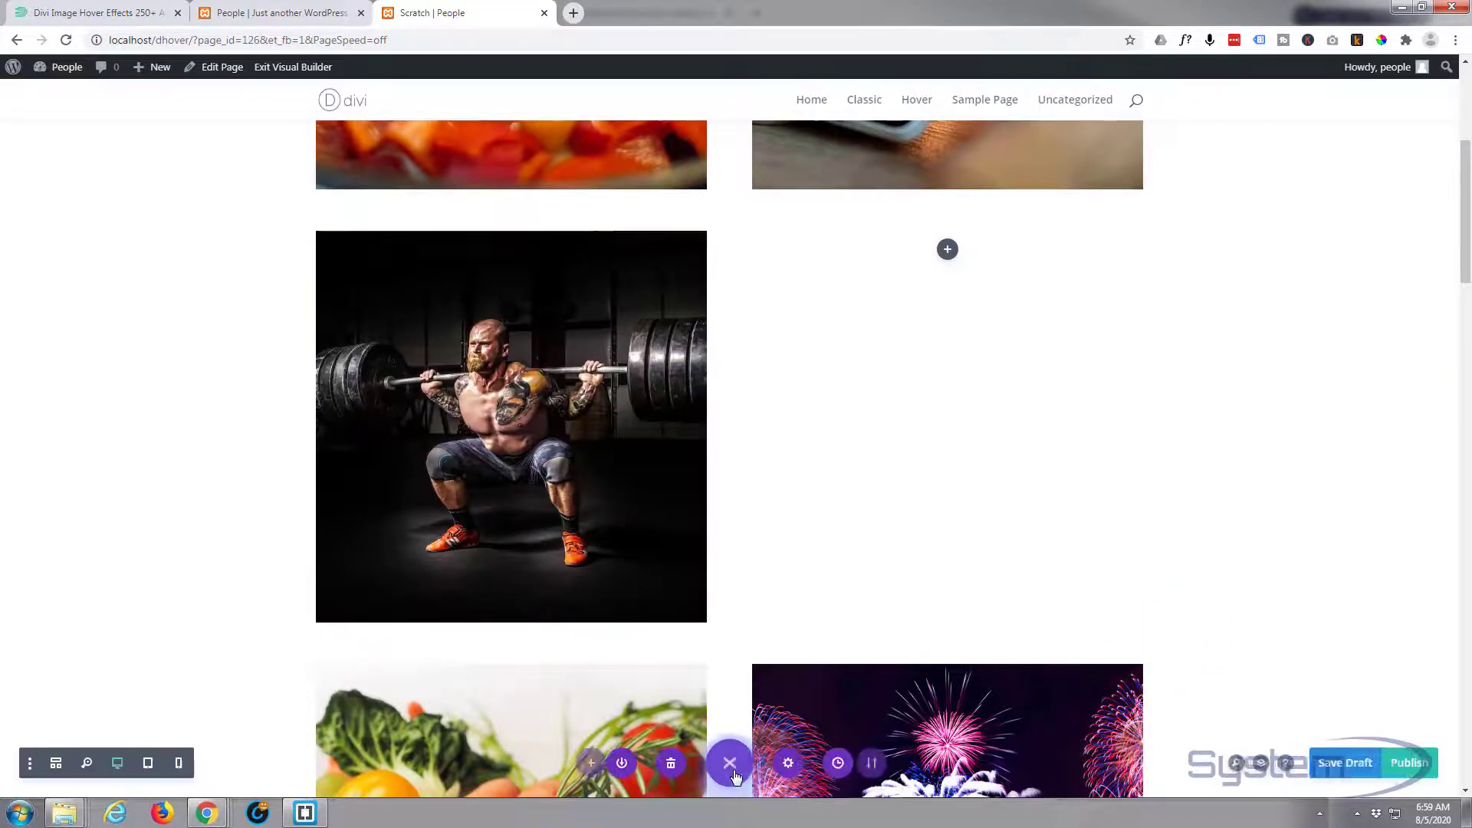
pyautogui.click(1367, 774)
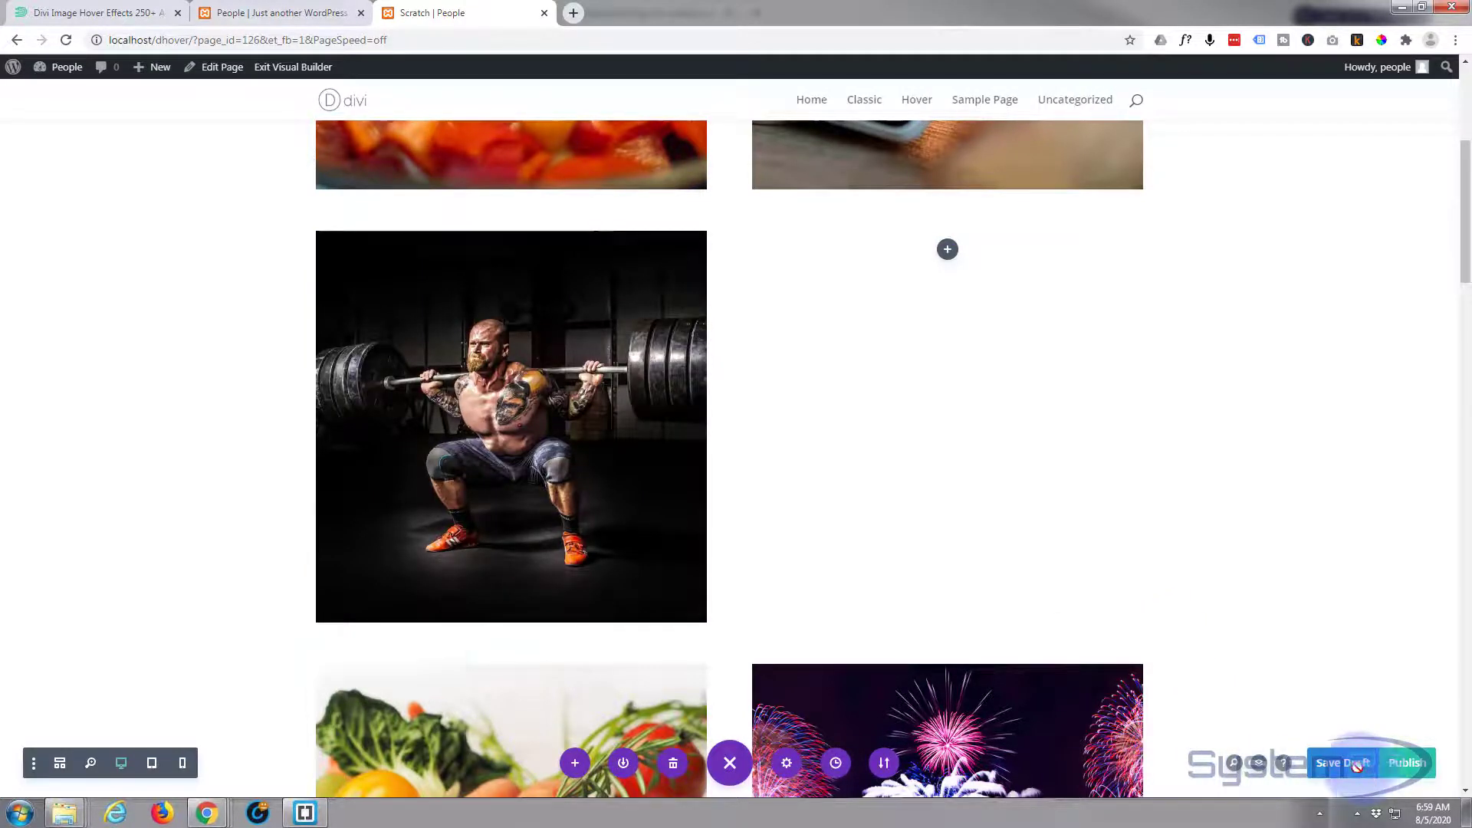
# Exit the Visual Builder and test the code image's hover effect over the weightlifter background on the front-end page
pyautogui.click(280, 67)
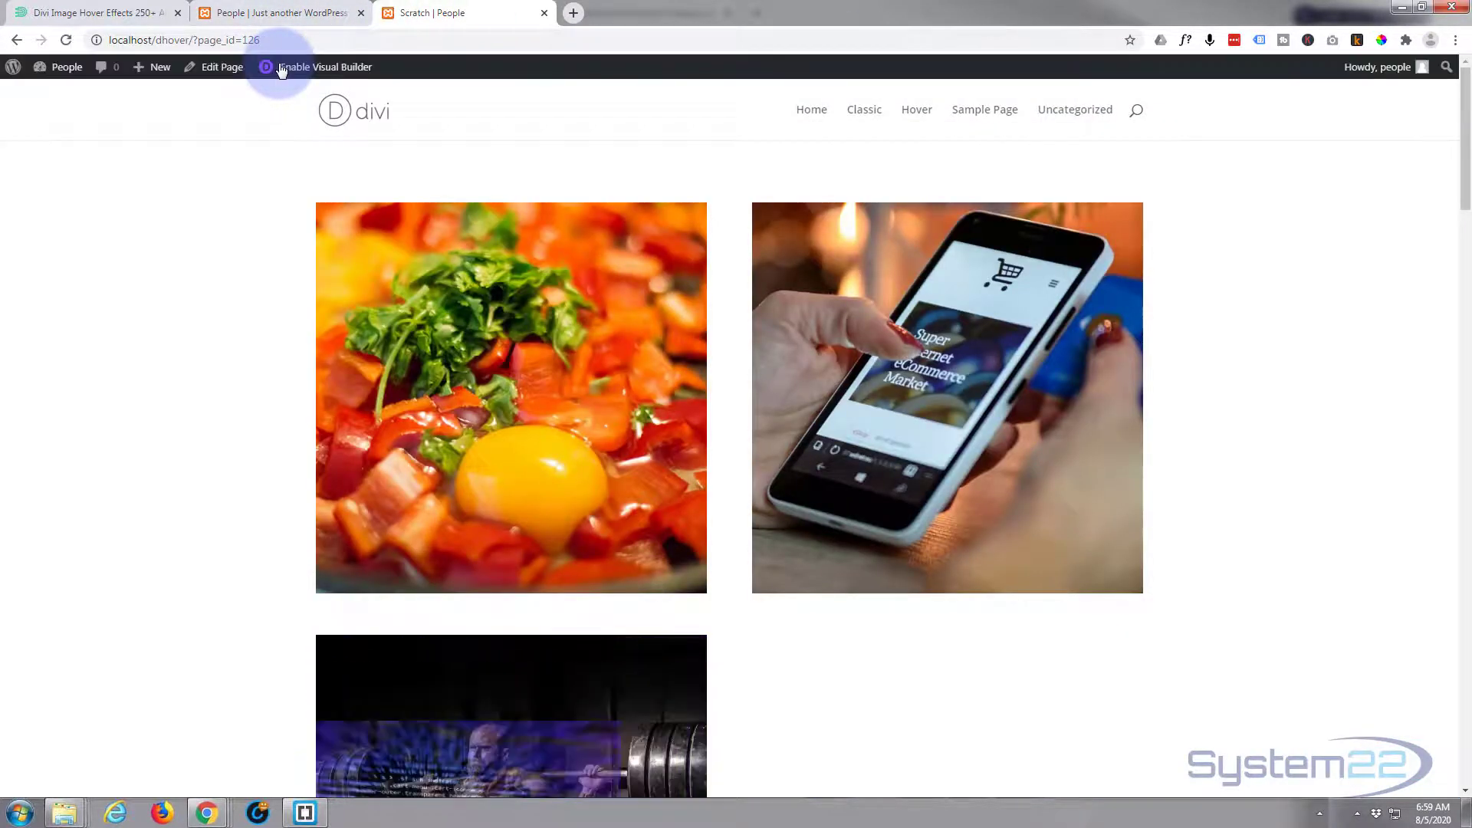
pyautogui.scroll(-4, 168, 183)
pyautogui.scroll(-1, 122, 190)
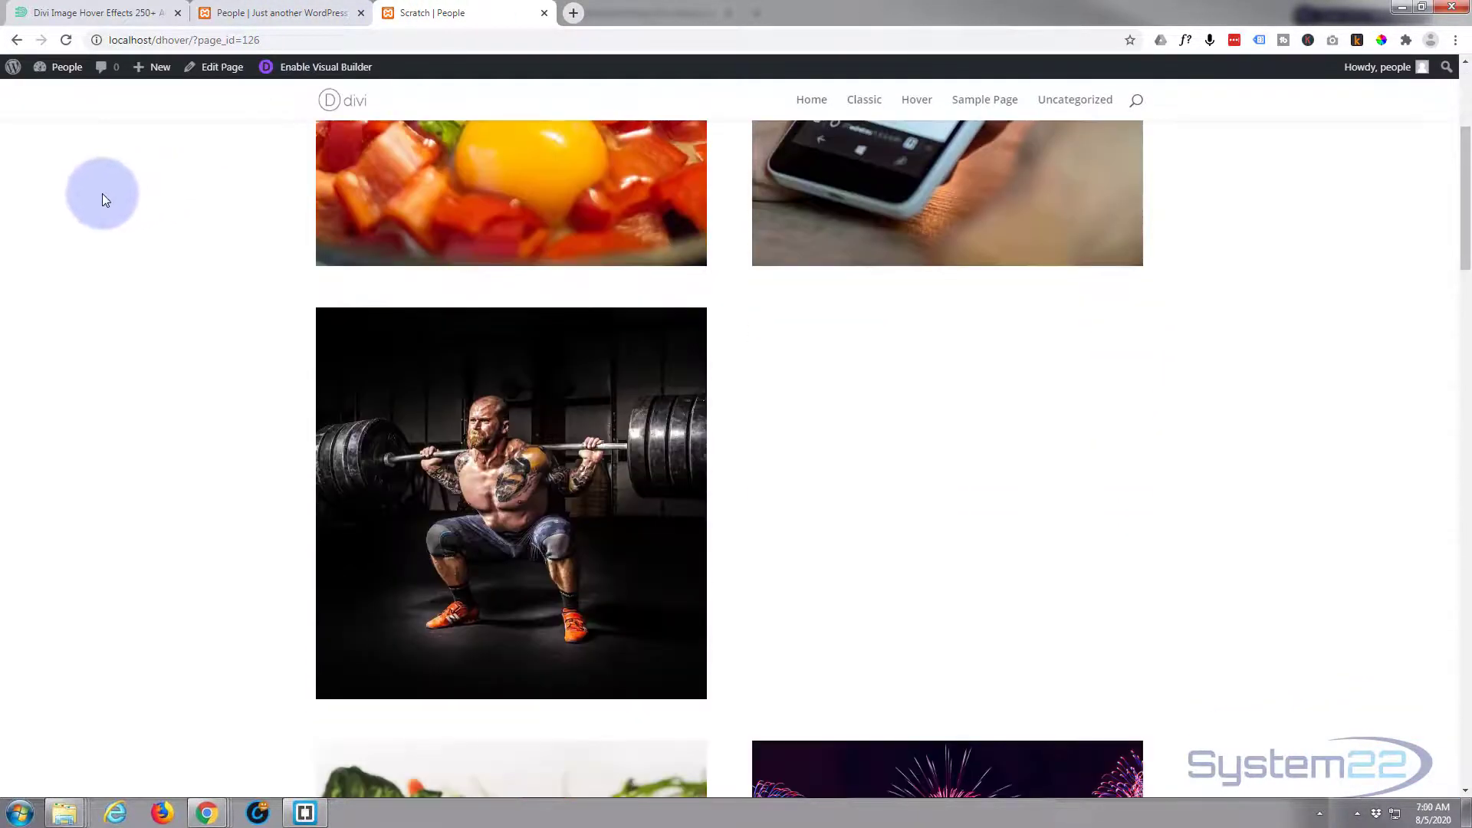
pyautogui.scroll(-1, 86, 336)
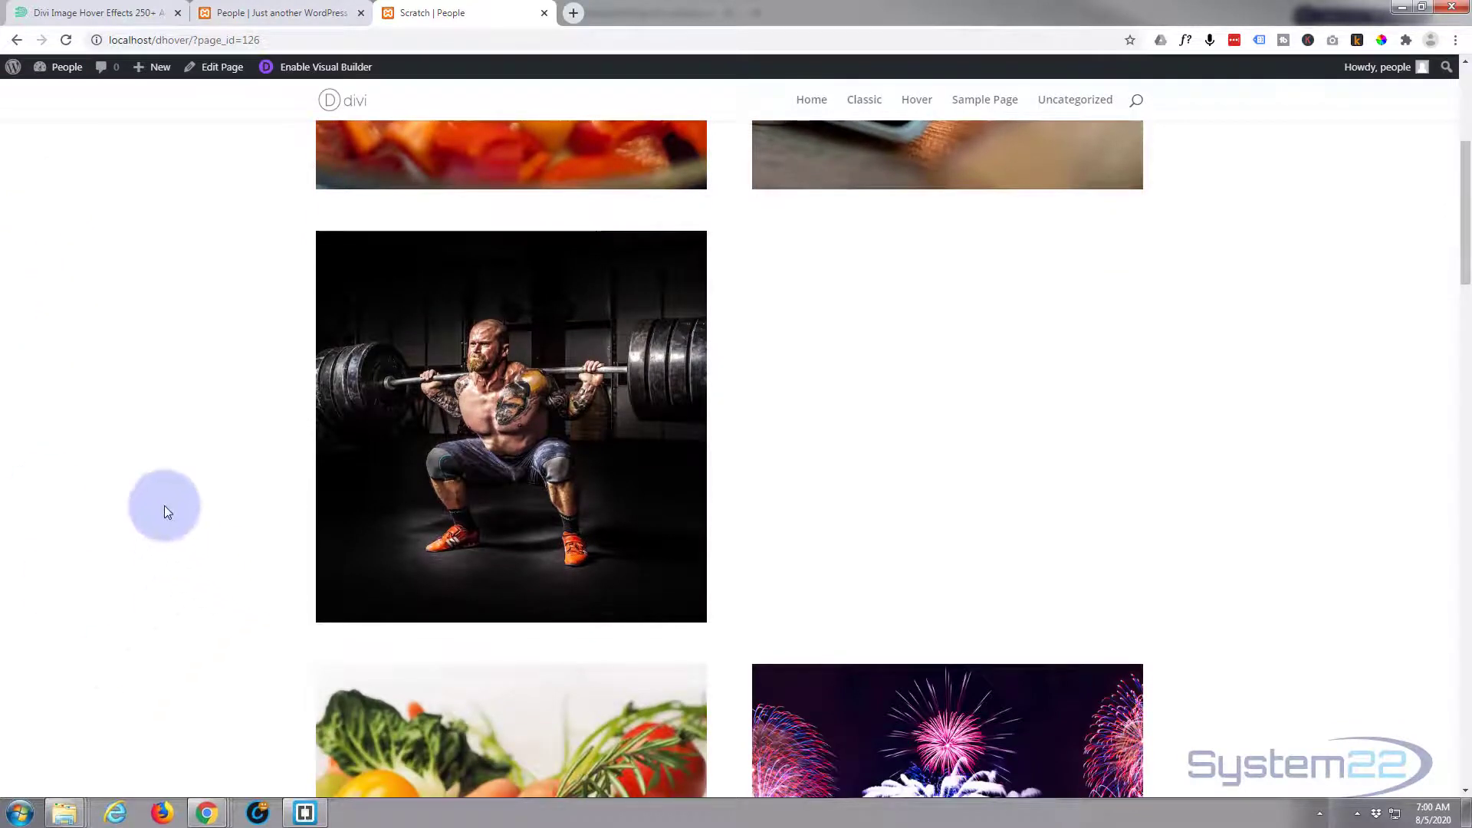
pyautogui.moveTo(373, 257)
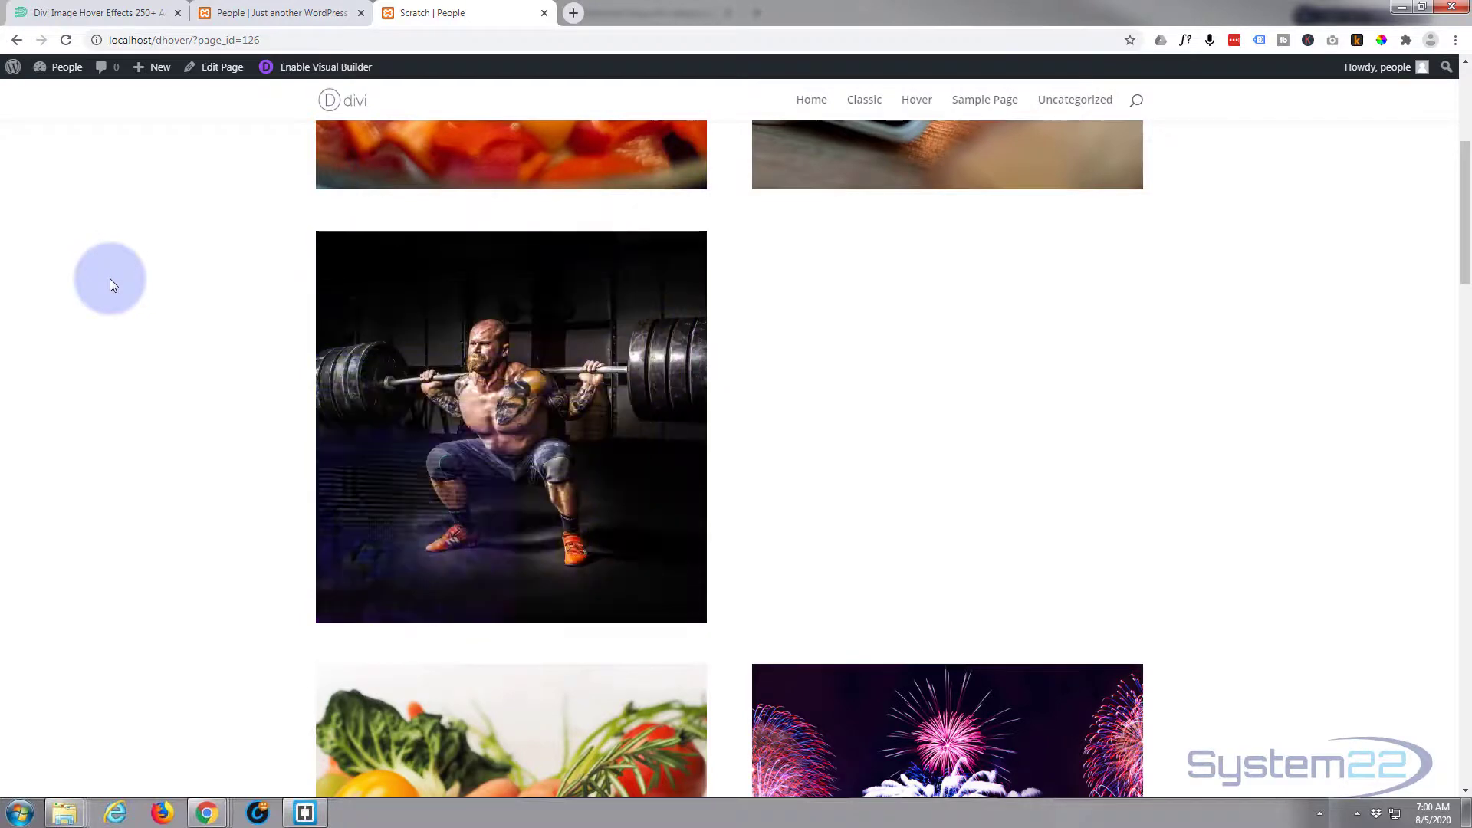
pyautogui.moveTo(464, 290)
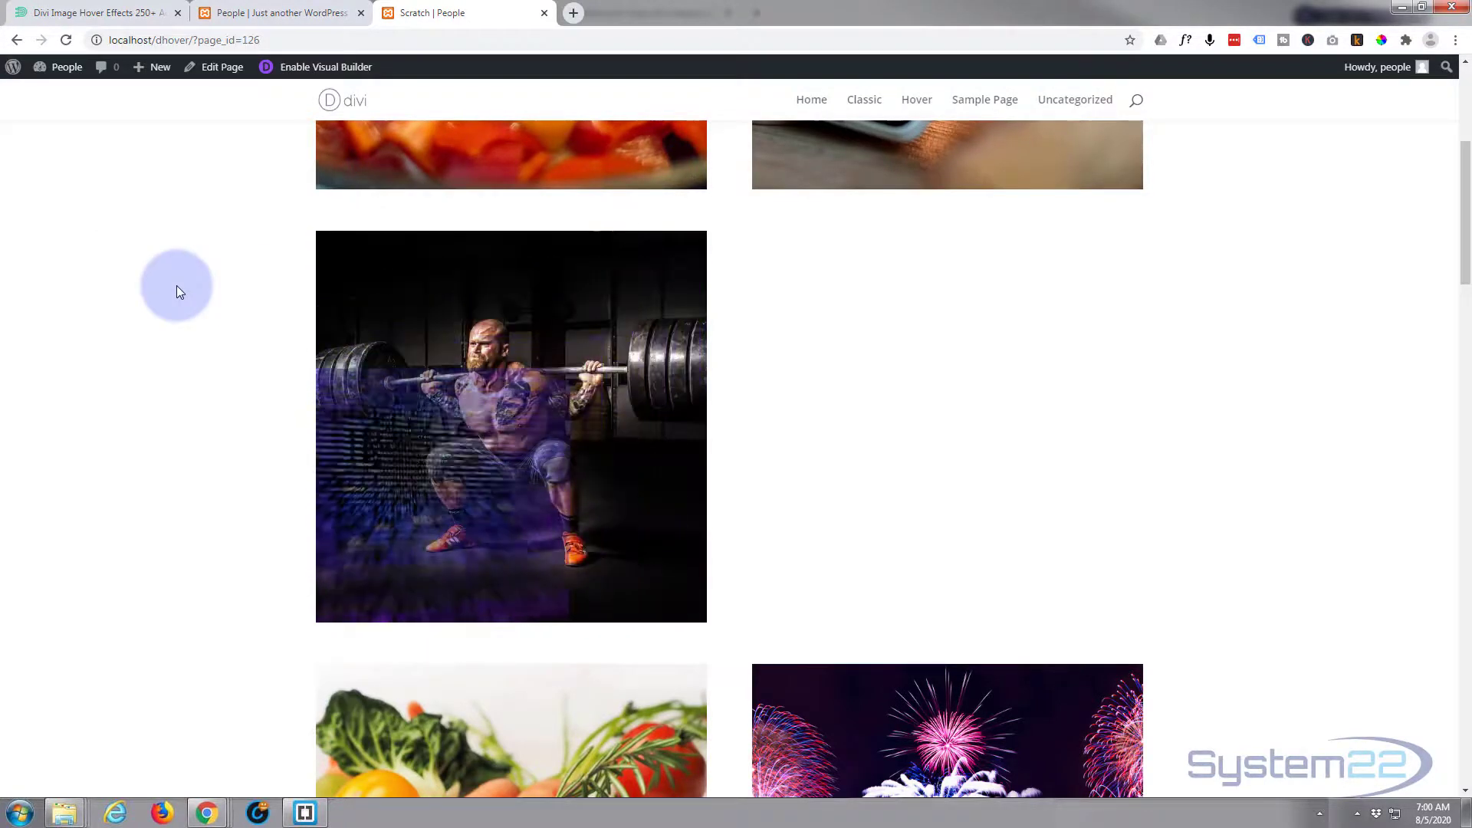
pyautogui.click(407, 299)
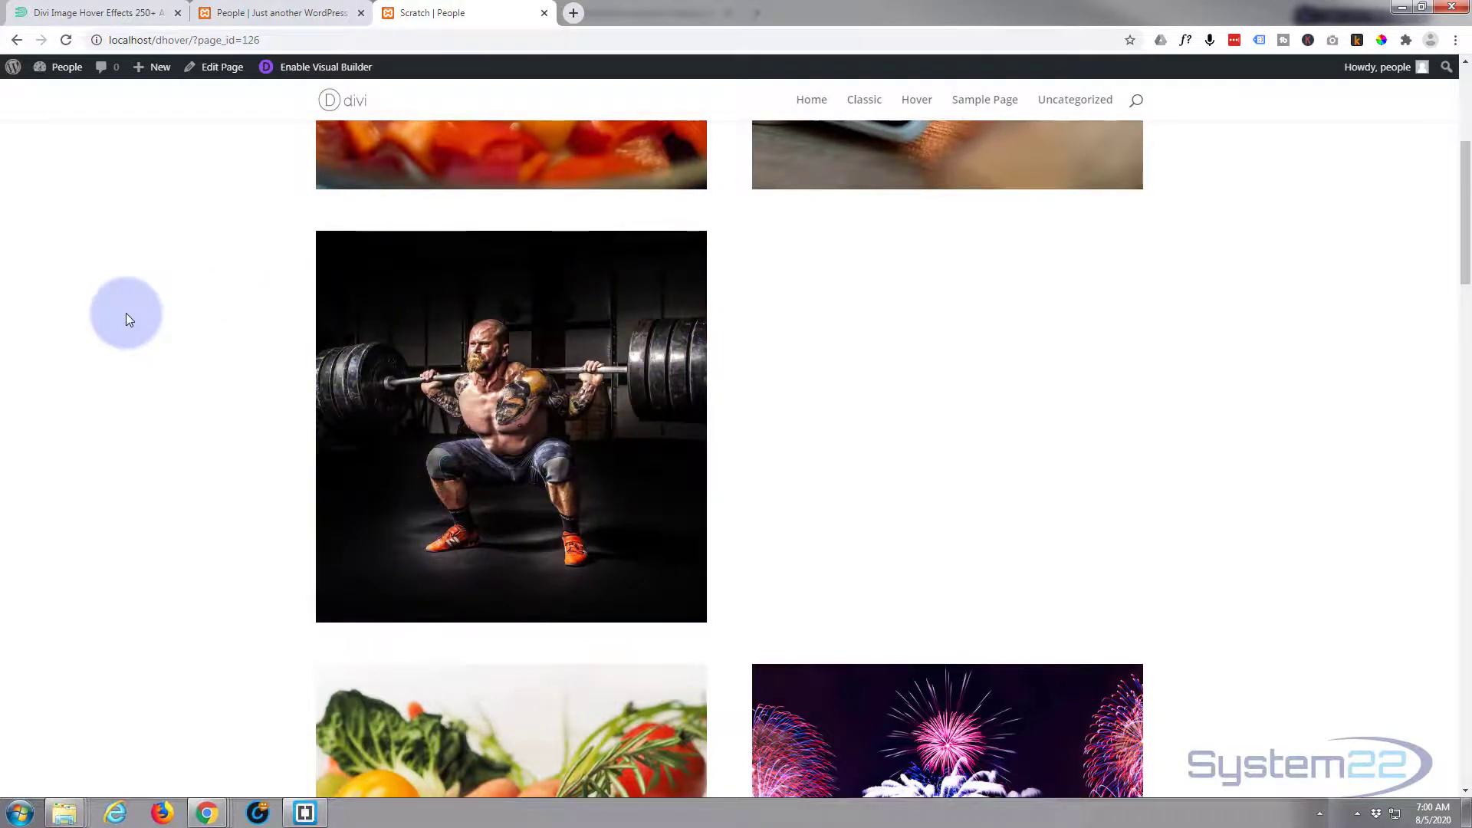
pyautogui.click(456, 522)
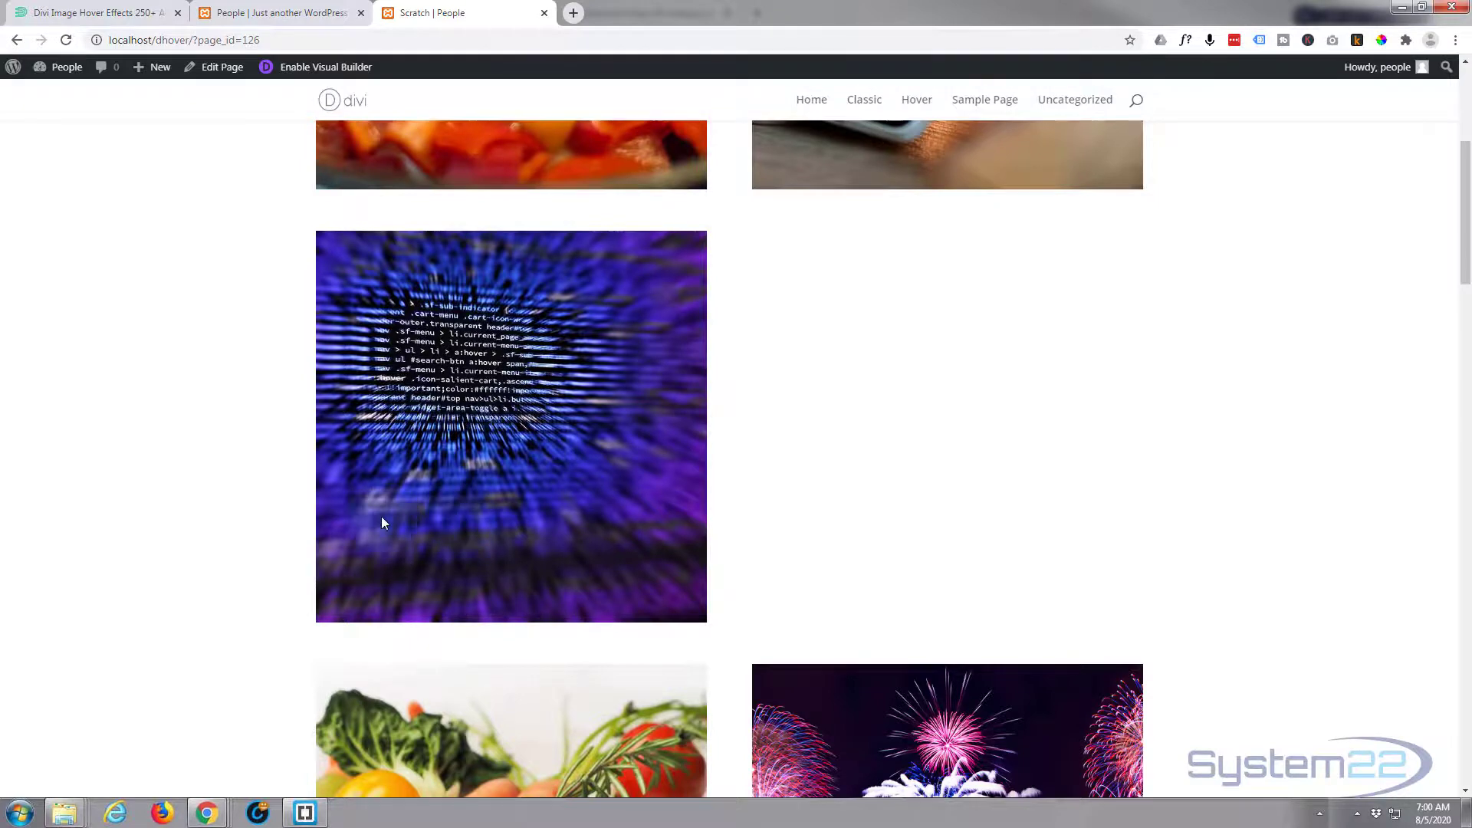
pyautogui.click(151, 524)
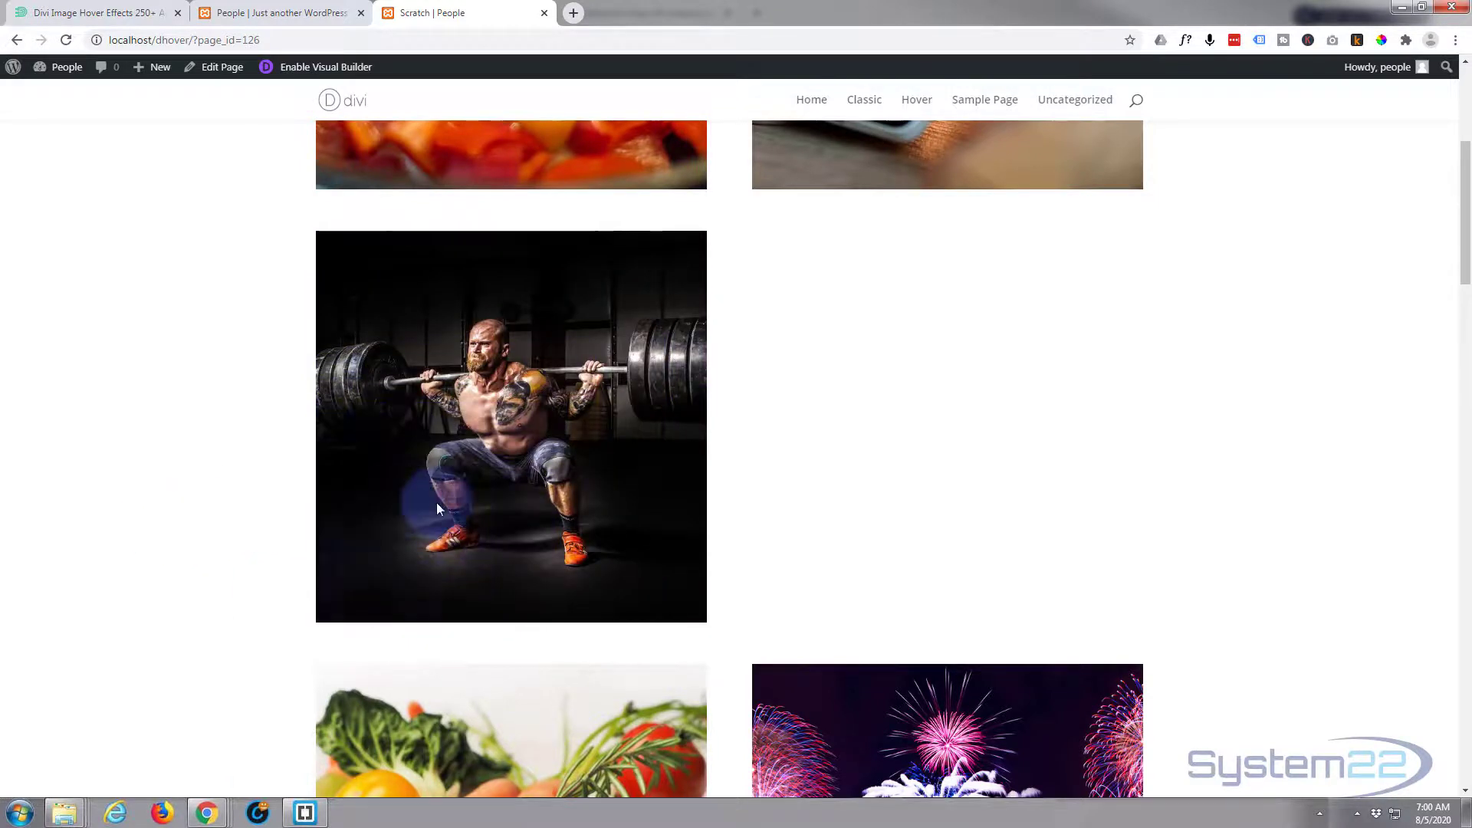
pyautogui.moveTo(436, 503)
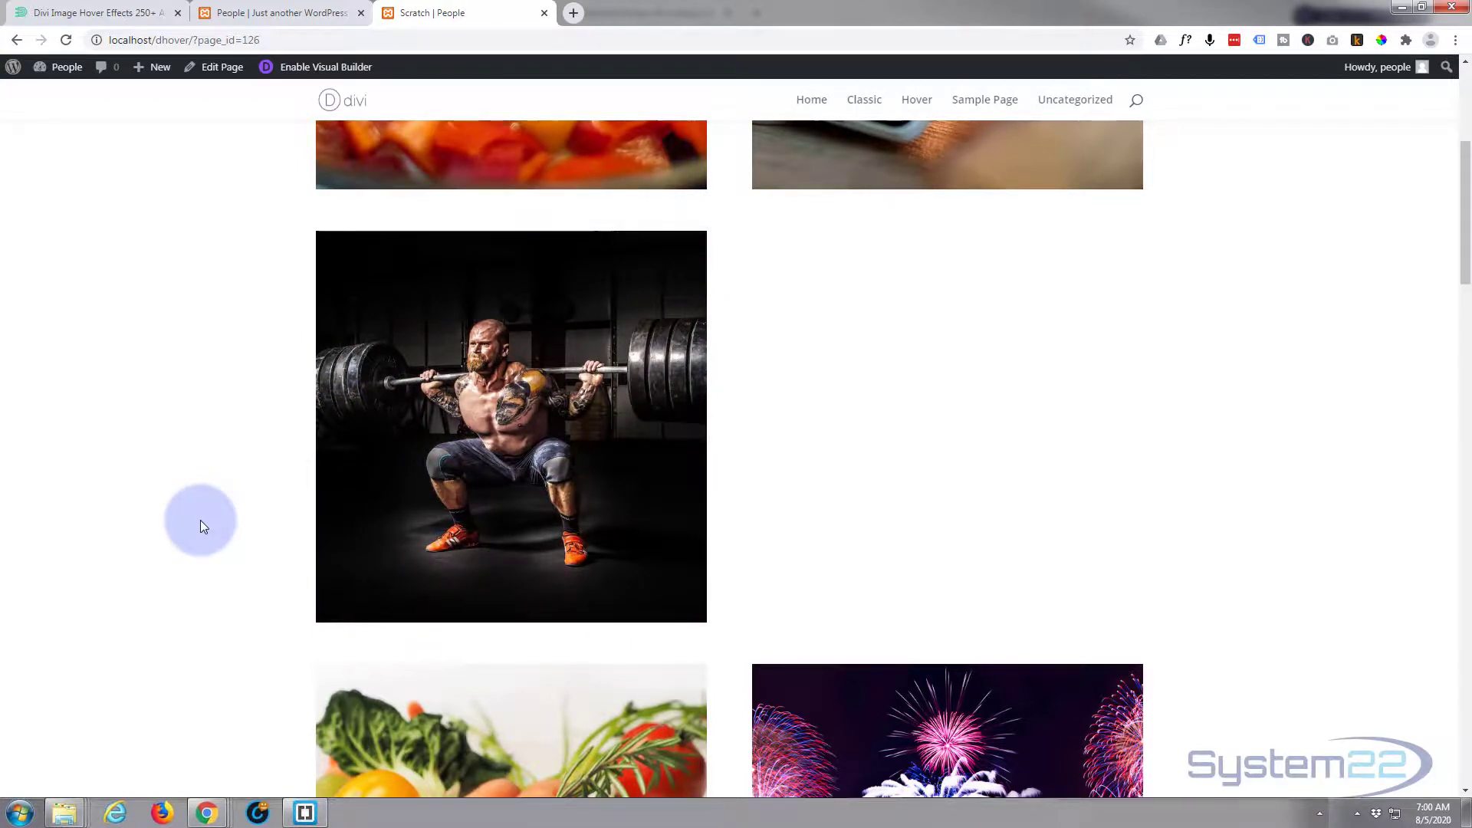
pyautogui.moveTo(374, 500)
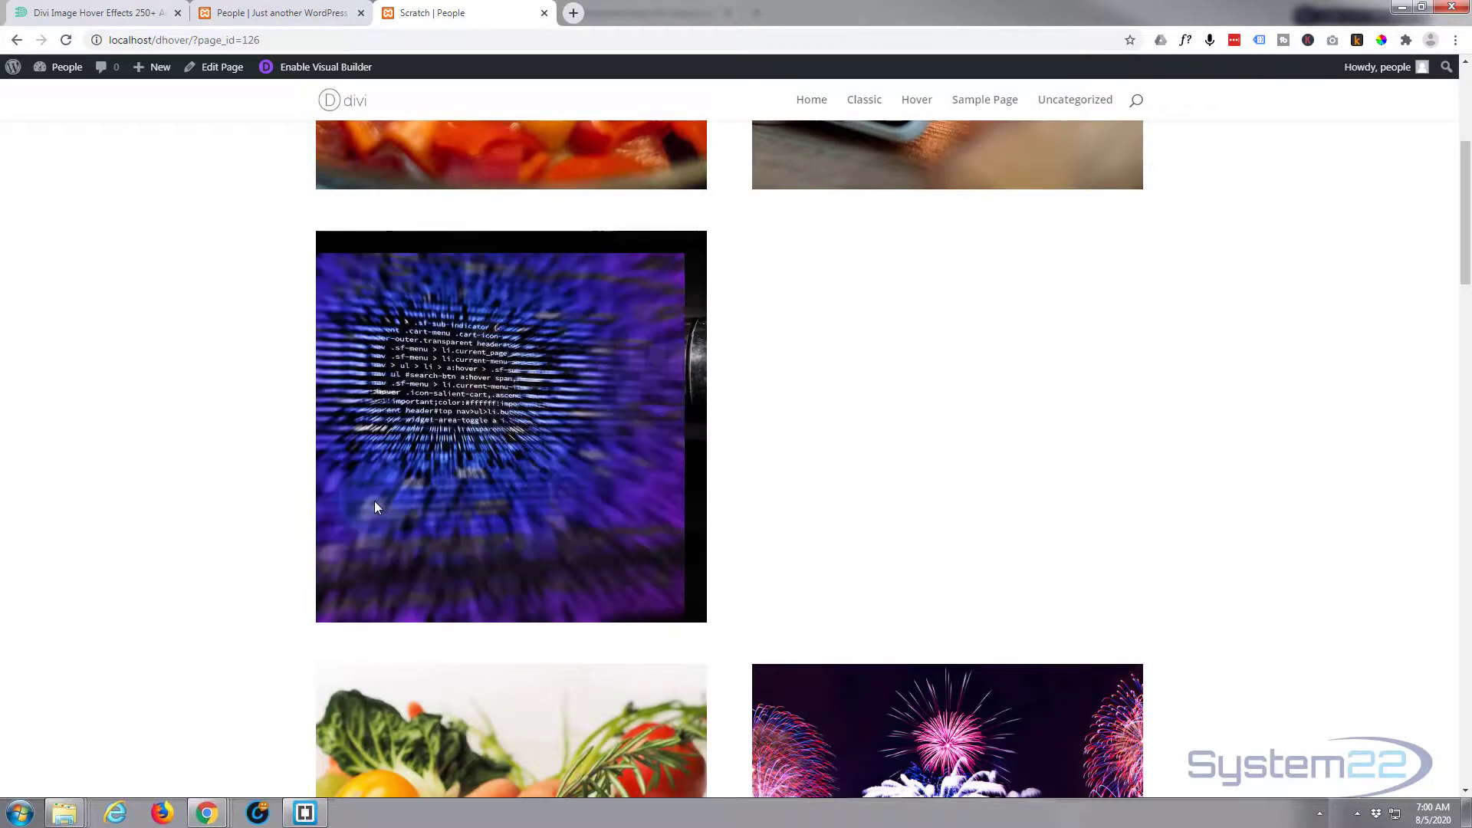